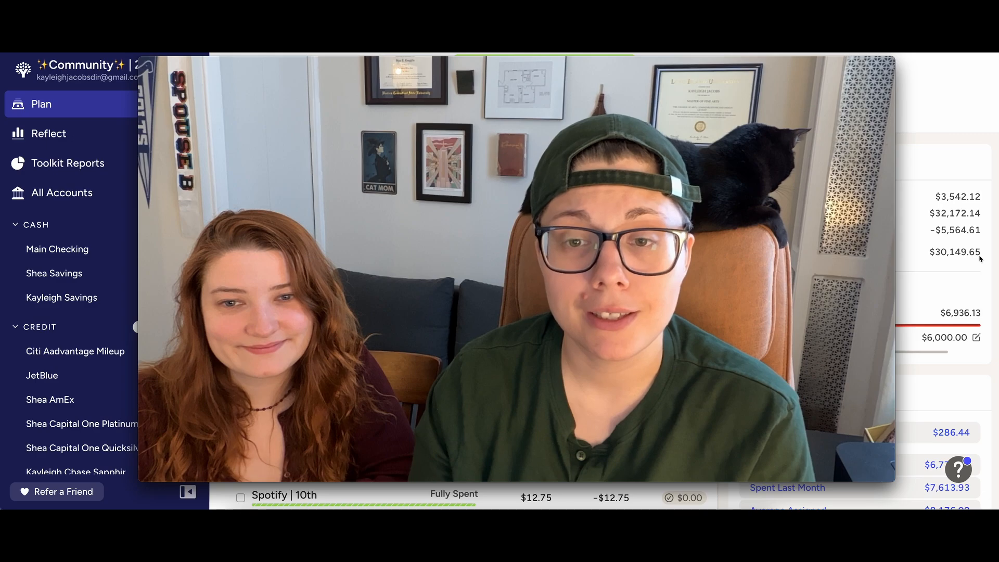
Step: Filter the May 2025 plan to the overspent categories and expand the account sidebar
mouse_move(659, 305)
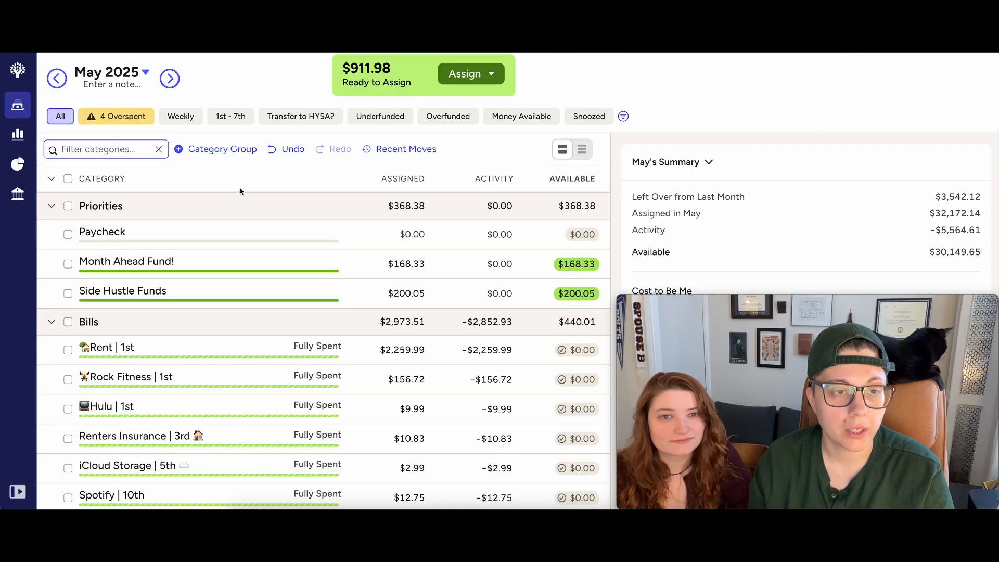
left_click(125, 123)
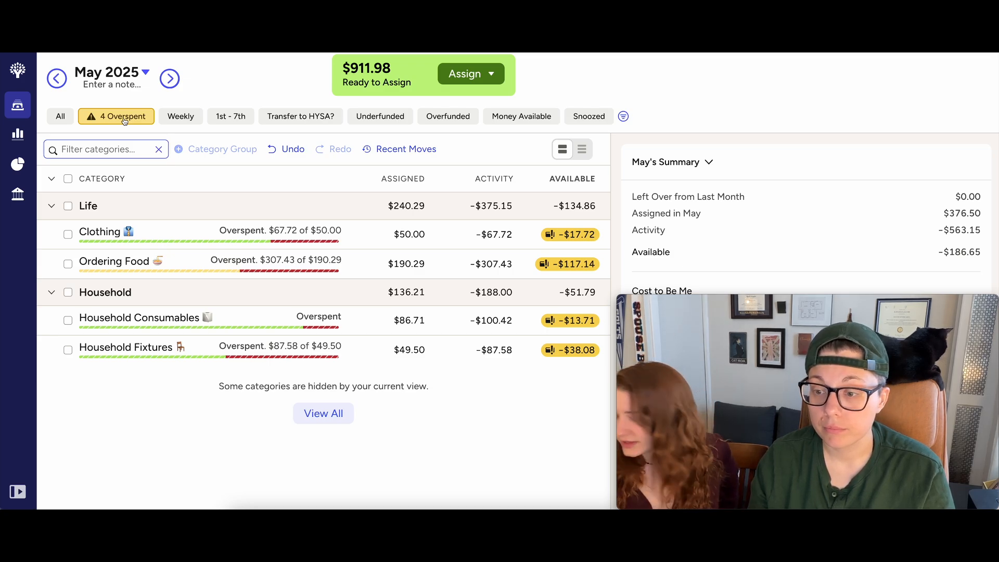
left_click(42, 306)
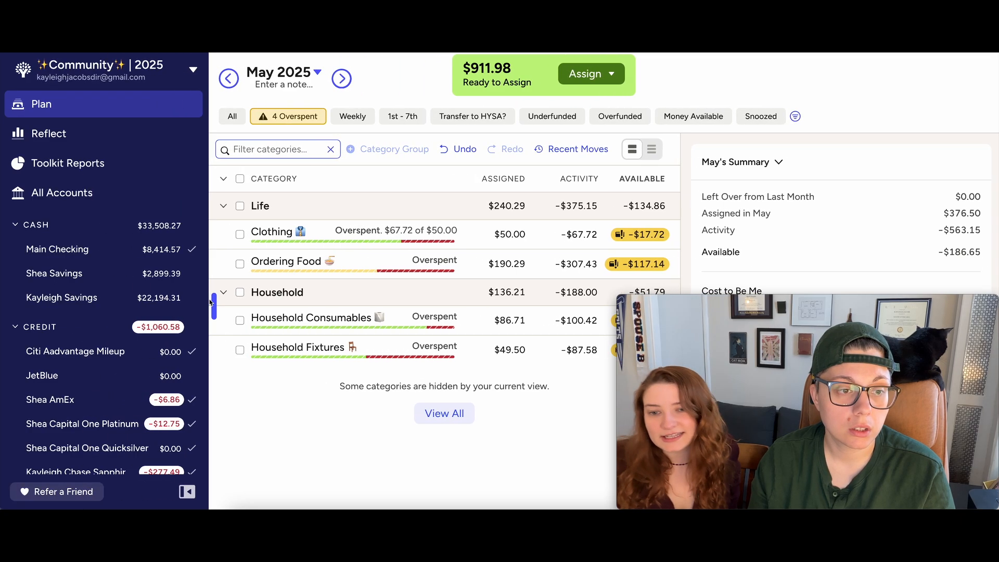
left_click(56, 252)
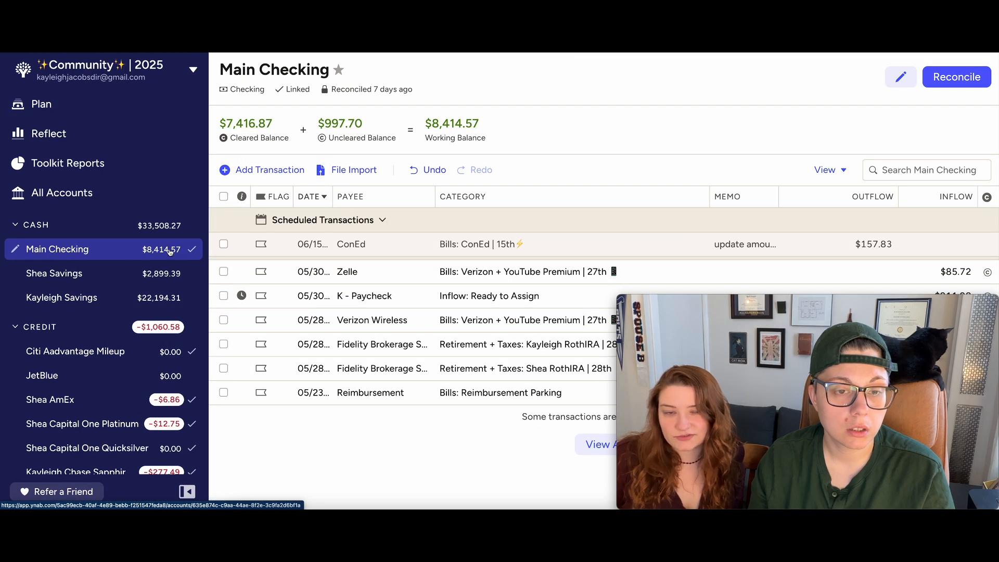
left_click(228, 171)
left_click(350, 384)
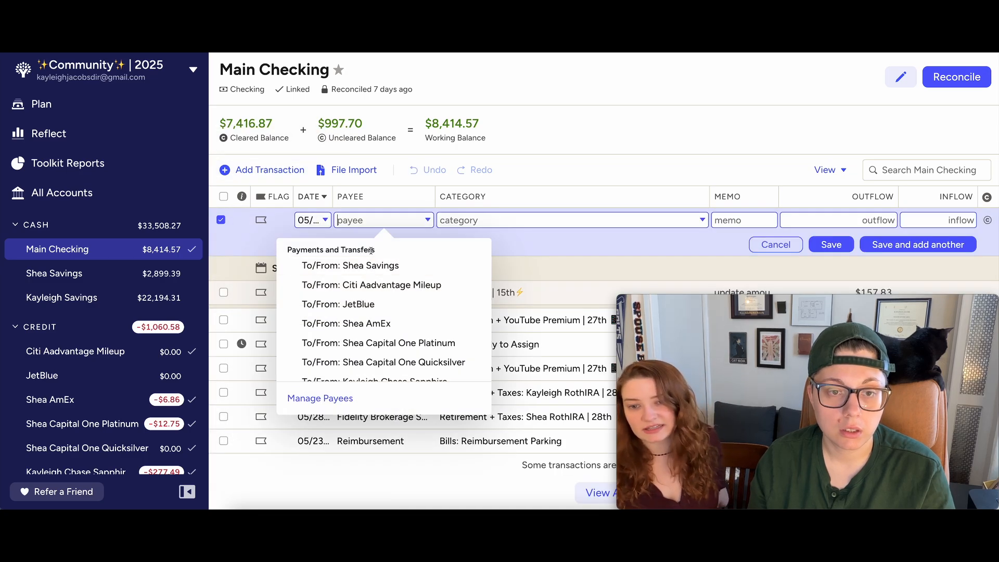
type("Venmo")
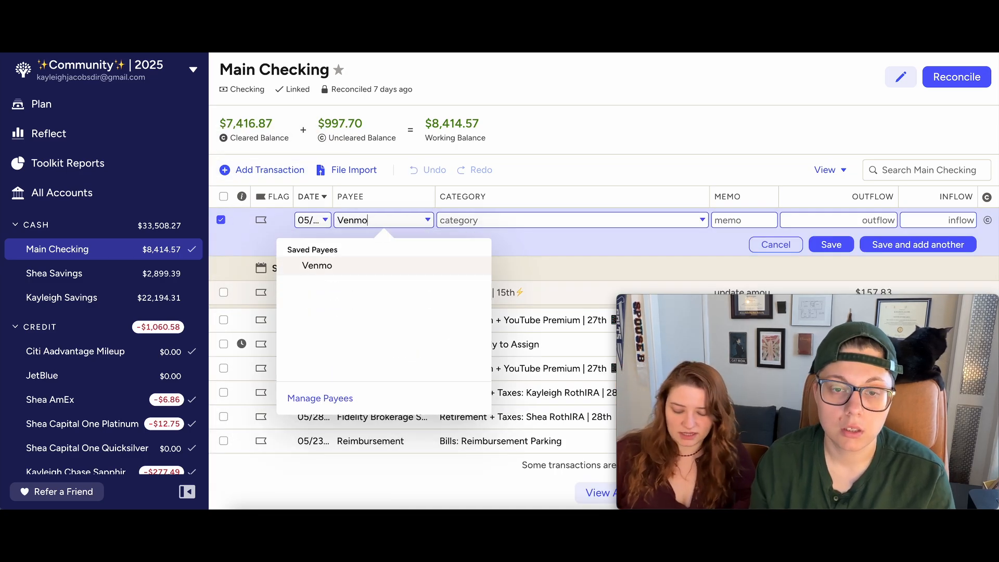
left_click(489, 221)
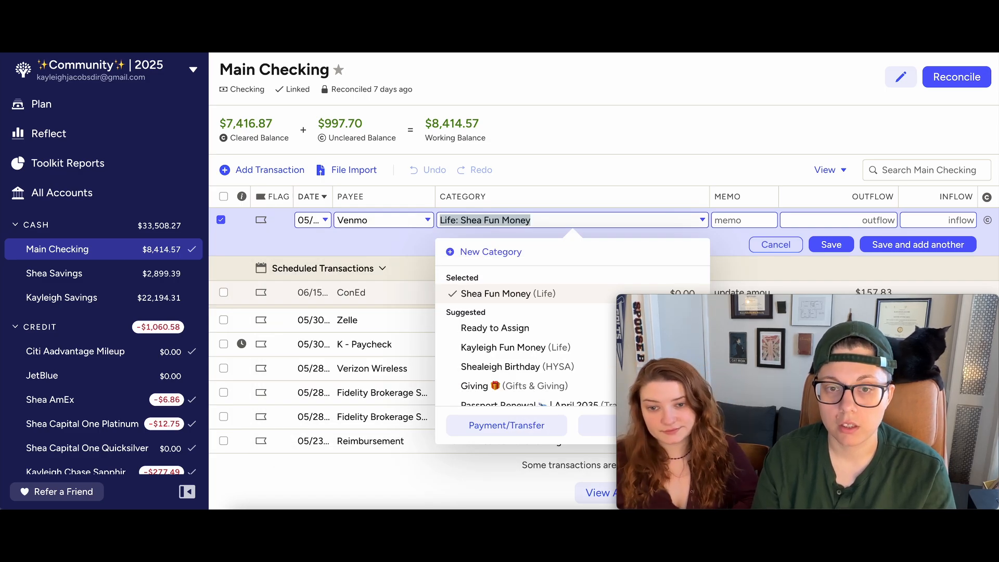
type("Not")
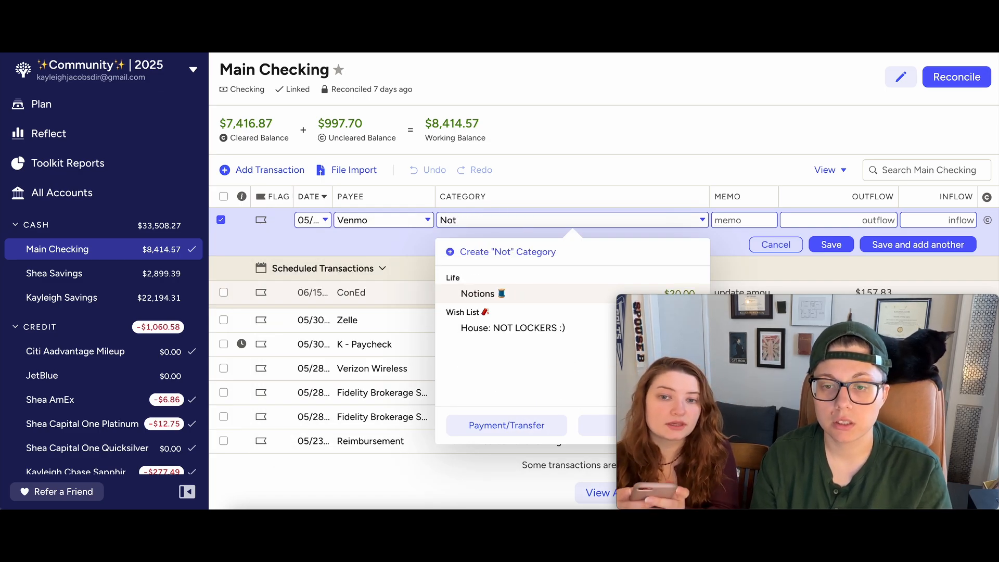
left_click(510, 296)
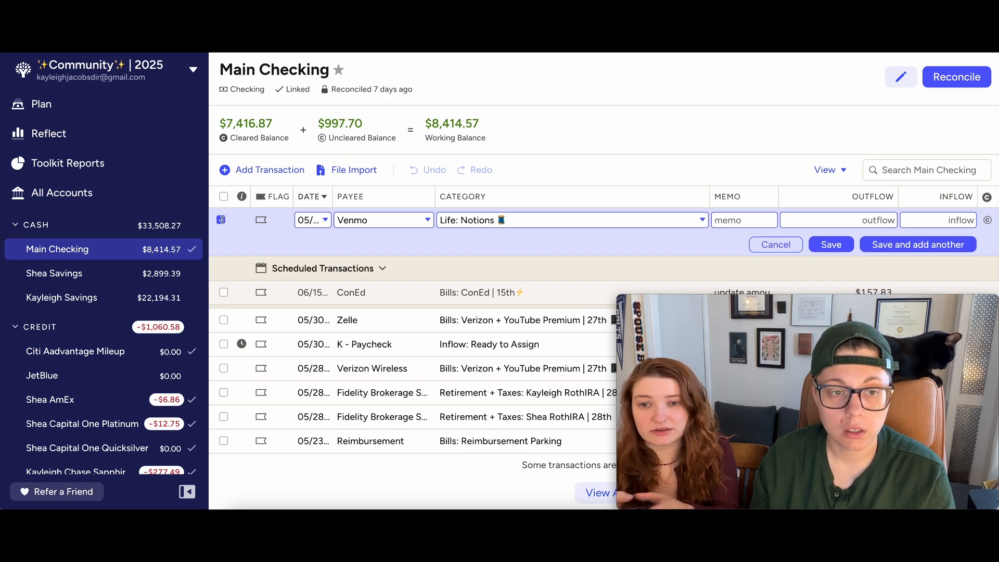
left_click(783, 244)
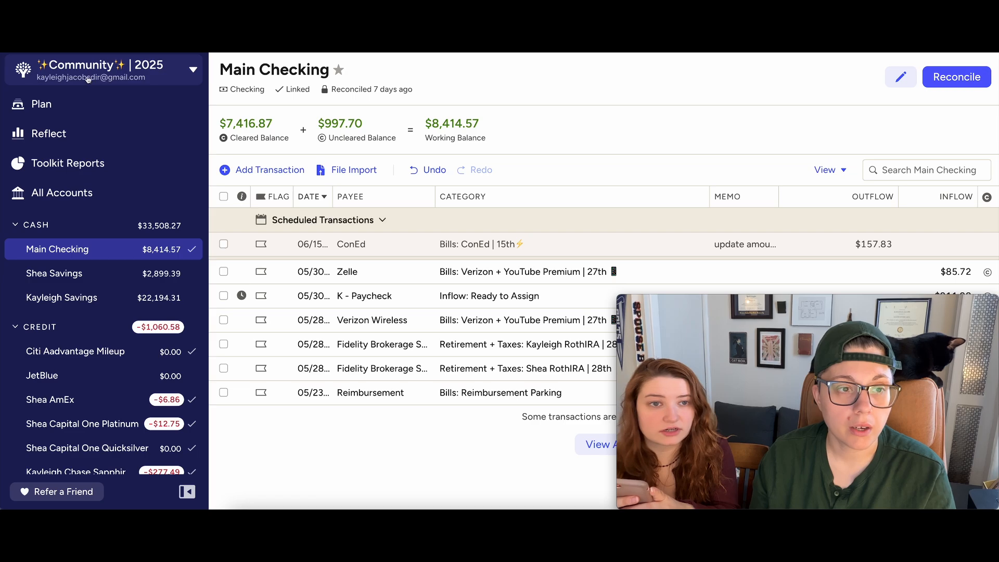
Step: In the Chase Sapphire Preferred account with the -$763.48 balance, turn the 05/27/2025 Ditmars Thrift Shop transaction into a category split
scroll(102, 324, "down", 1)
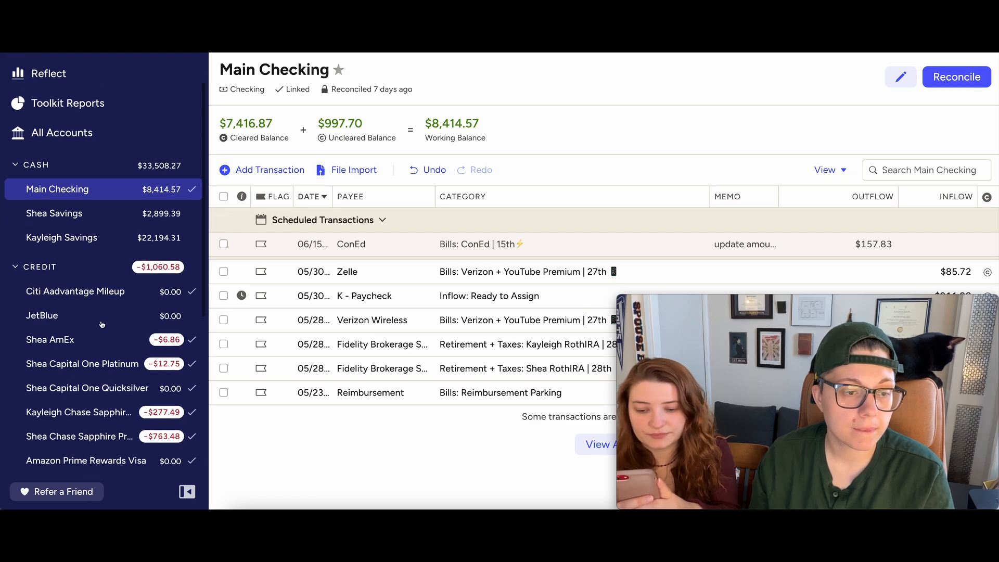
left_click(78, 437)
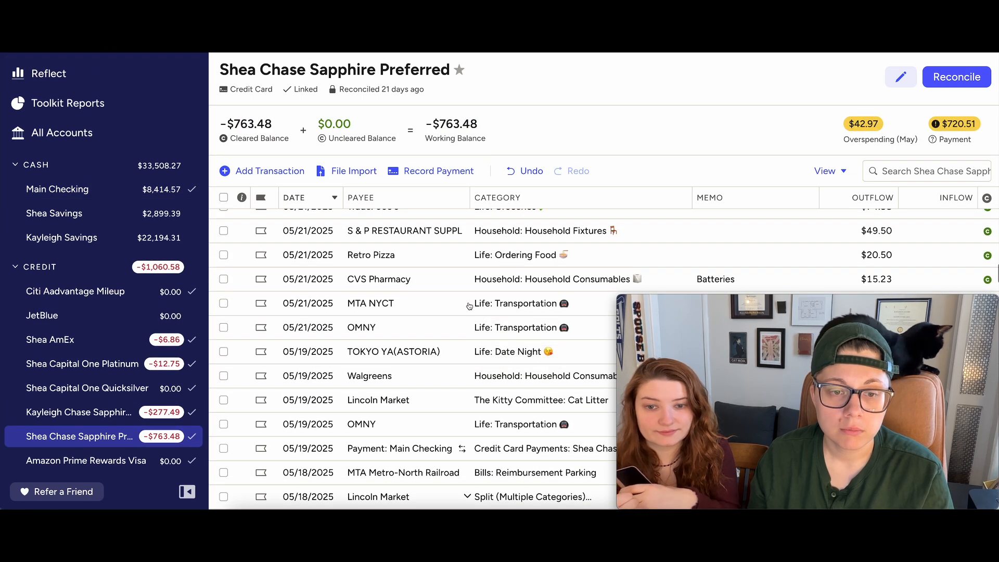
scroll(498, 322, "down", 1)
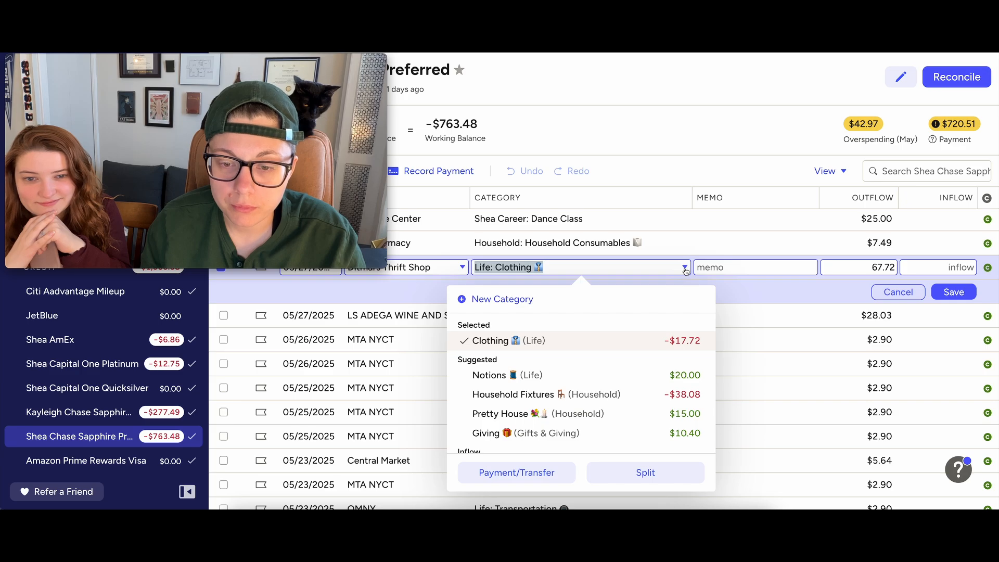
left_click(657, 477)
Step: Assign the first split line to the Clothing category and the second to Notions
left_click(532, 294)
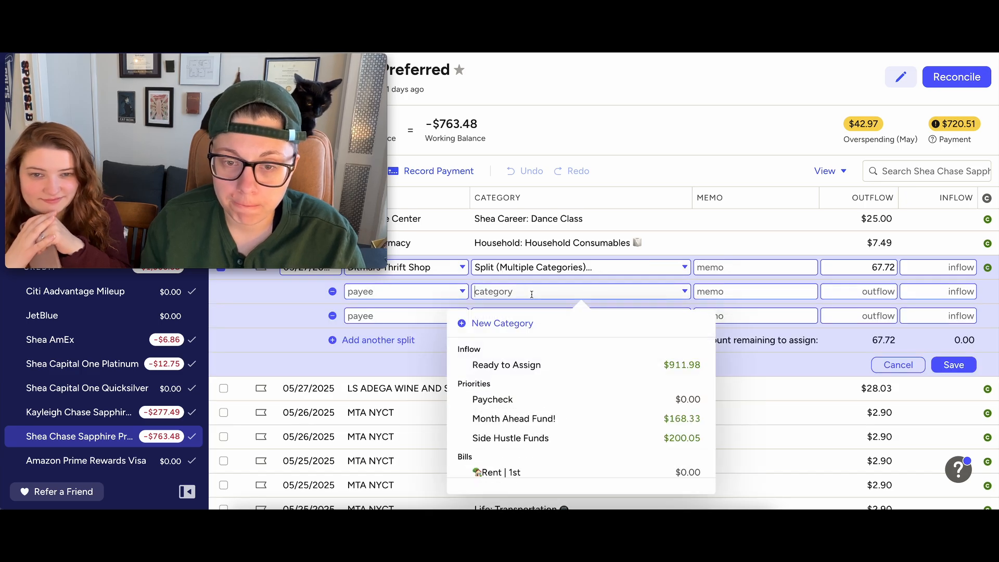
type("cloth")
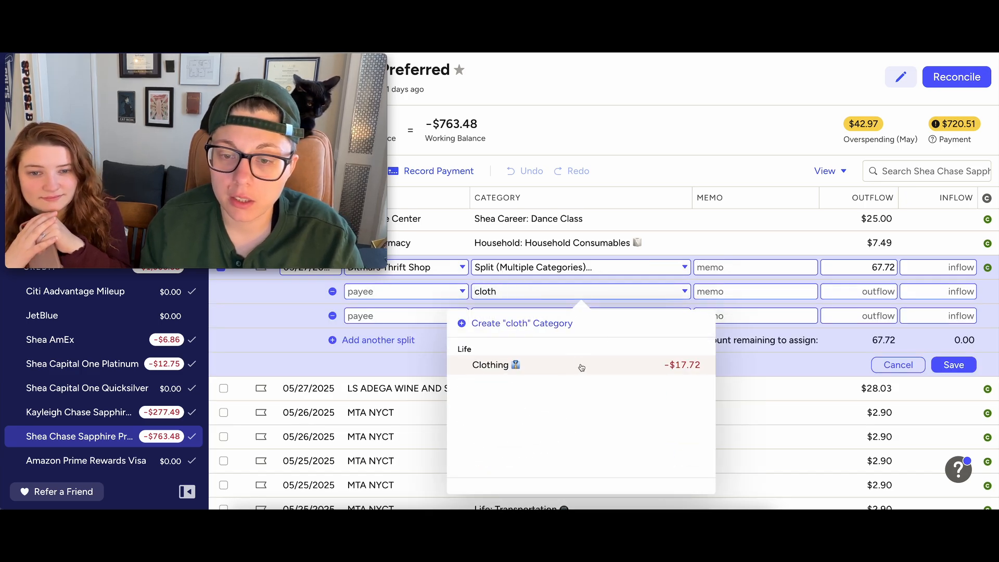
key("Return")
type("notion")
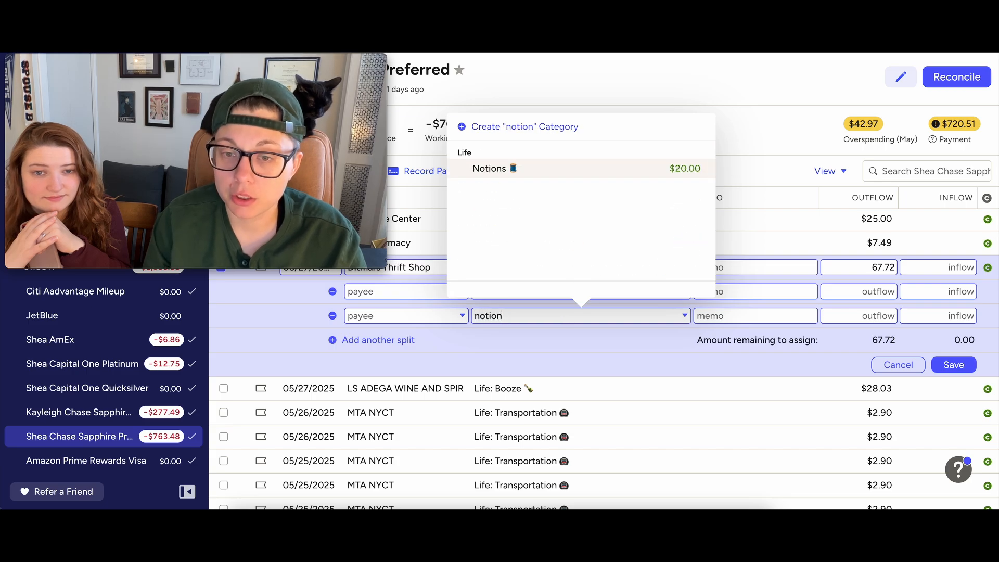
key("Return")
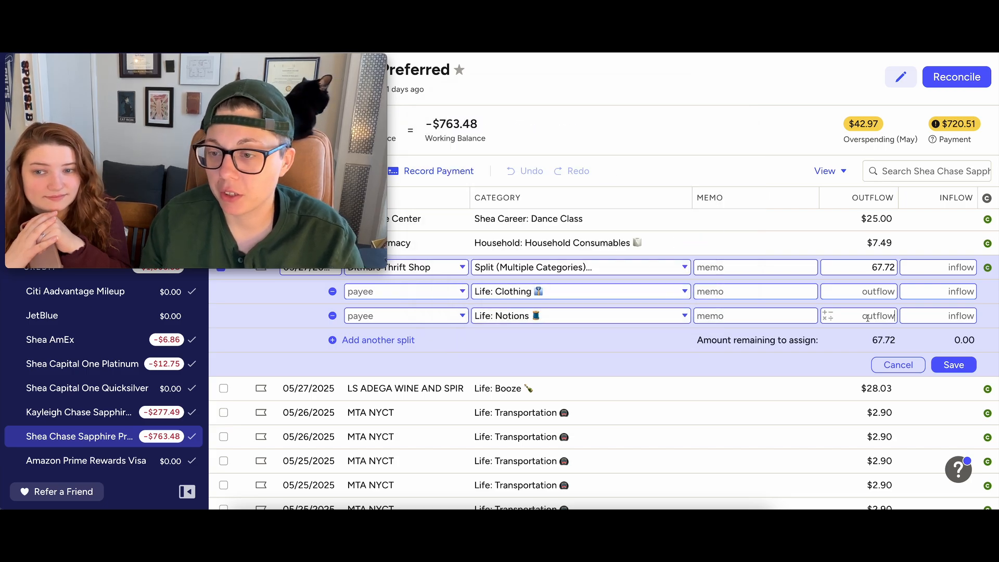
Step: Set the split outflows to 20.00 for Notions and 47.72 for Clothing, save the transaction and deselect it
type("20")
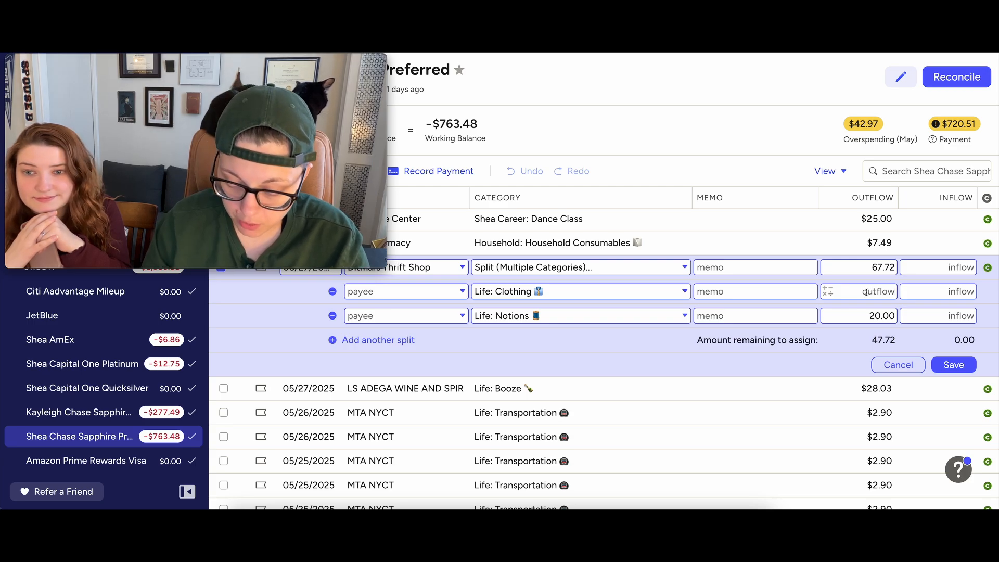
type("47.72")
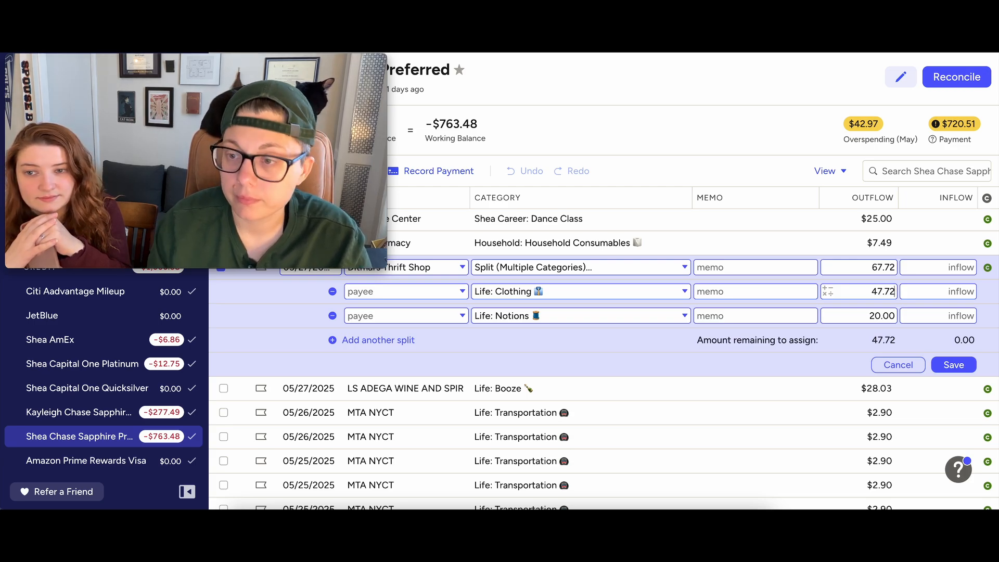
key("Return")
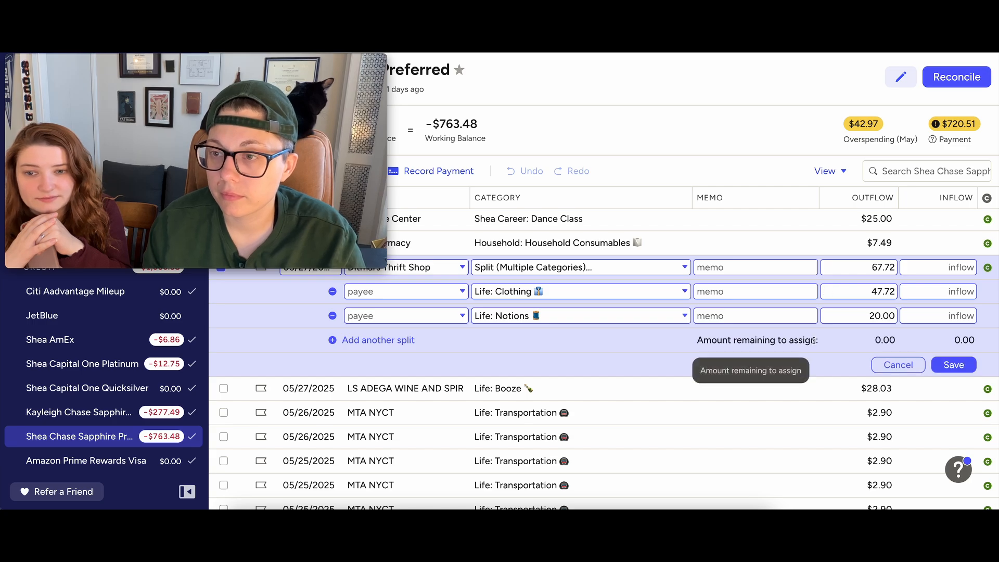
left_click(952, 366)
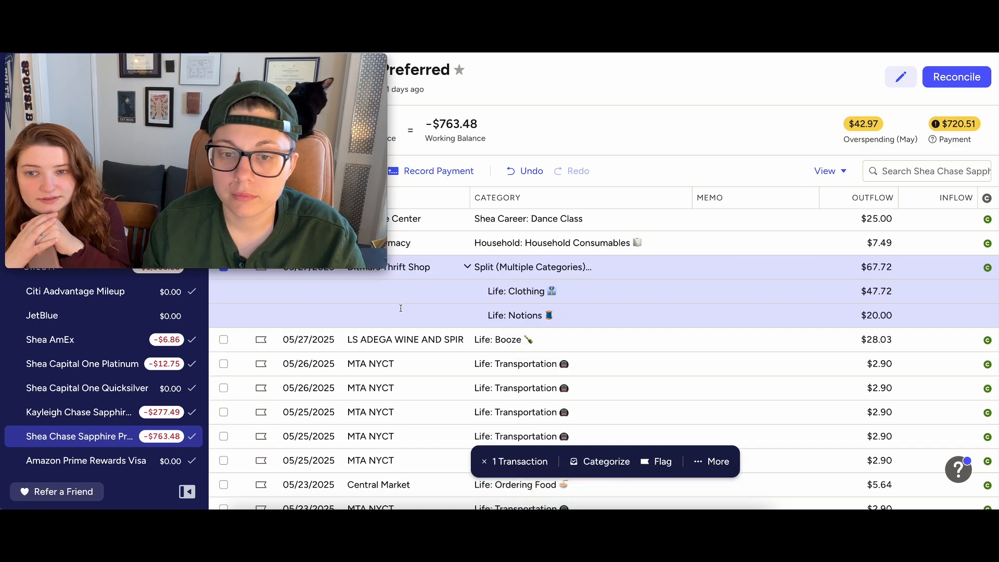
scroll(400, 308, "up", 1)
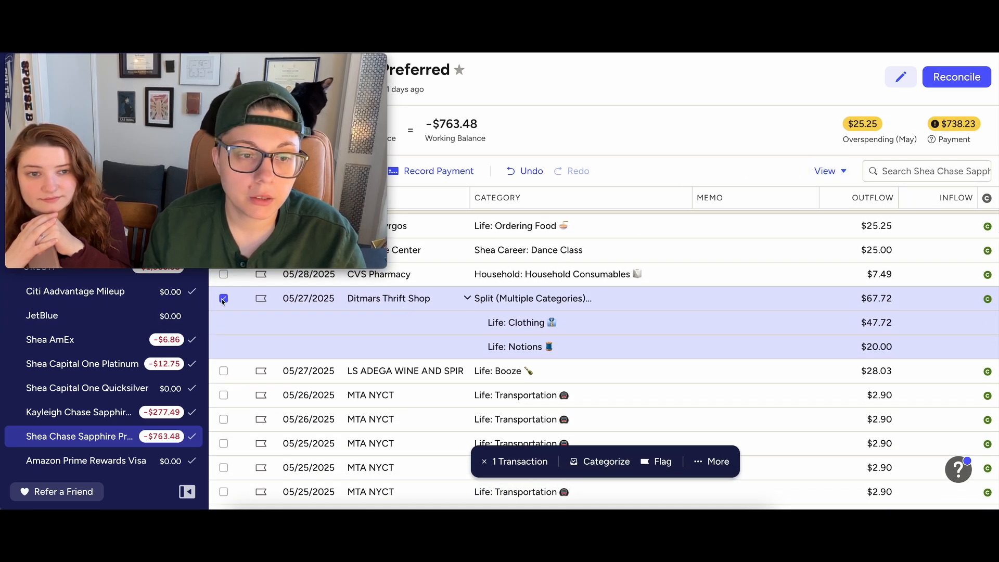
left_click(224, 299)
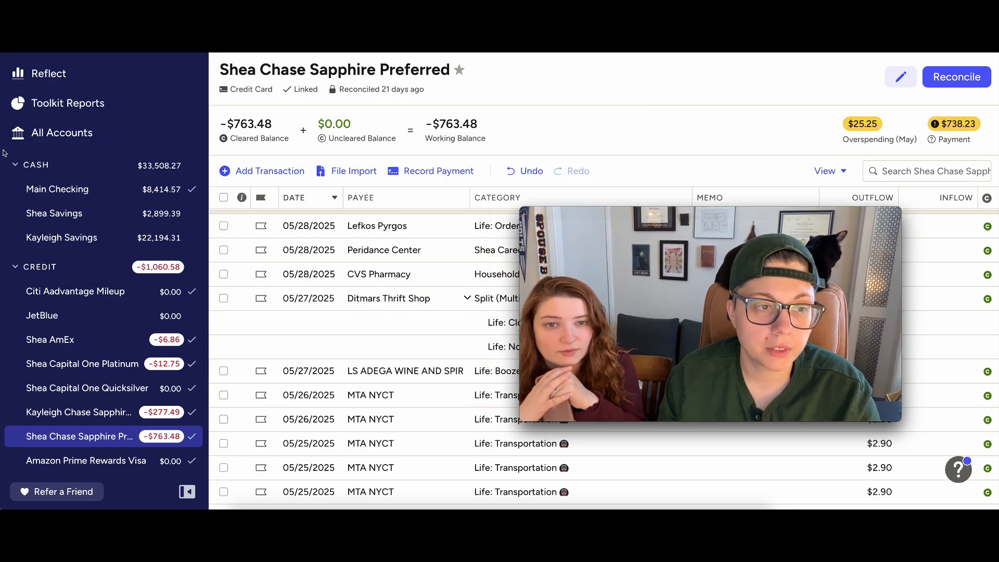
Step: Return to the May 2025 plan with its overspent categories and collapse the sidebar
scroll(107, 164, "up", 2)
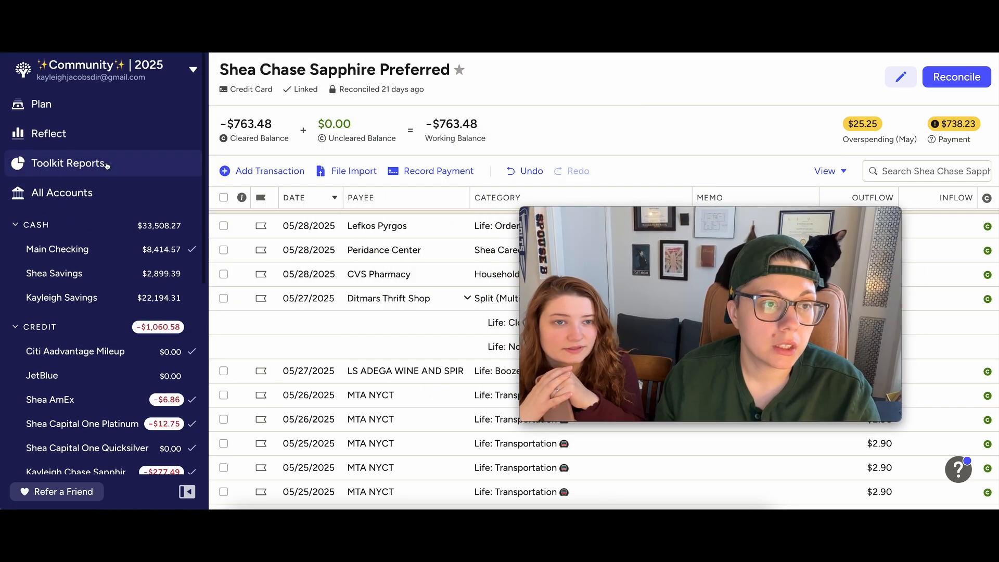
left_click(41, 104)
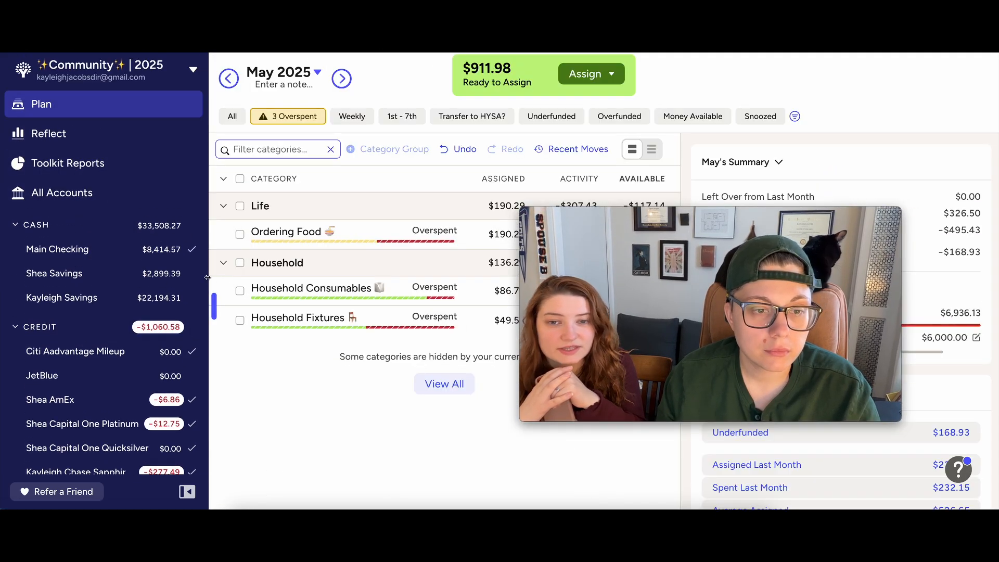
left_click(207, 277)
left_click_drag(624, 211, 718, 290)
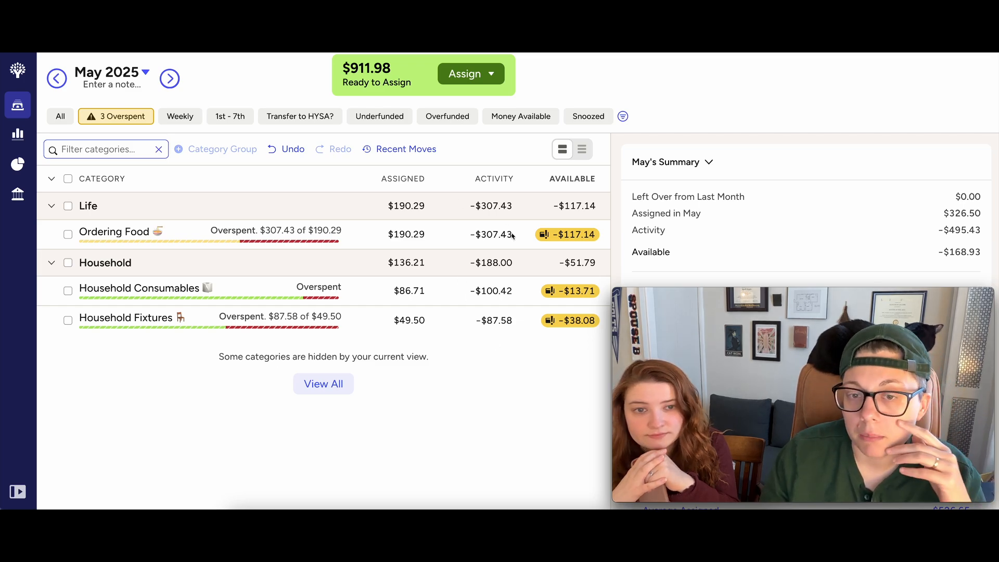
Step: Review the accounts, dates and payees of May's transactions in the Ordering Food category's activity, and close the list
left_click(495, 235)
scroll(475, 357, "down", 1)
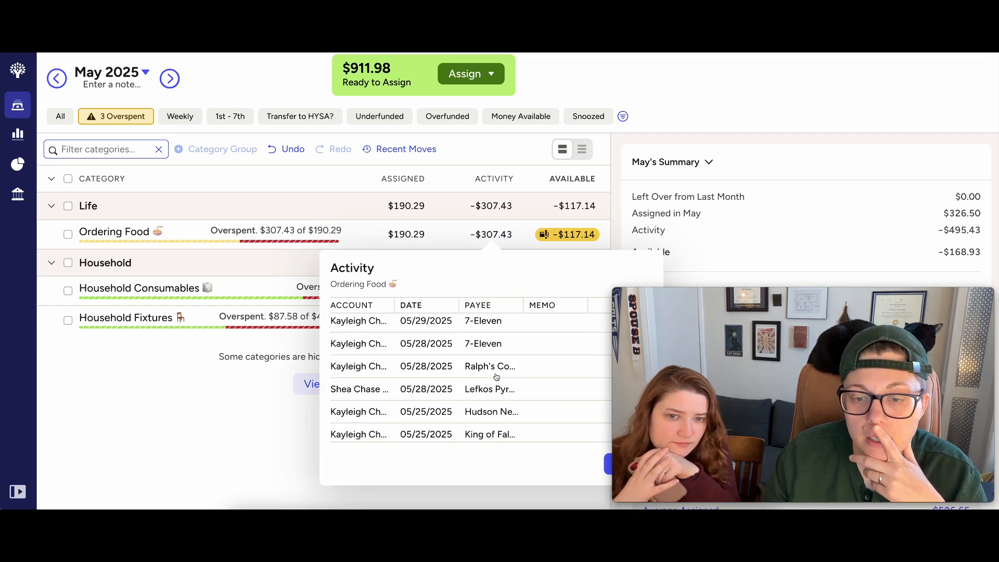
scroll(511, 366, "down", 1)
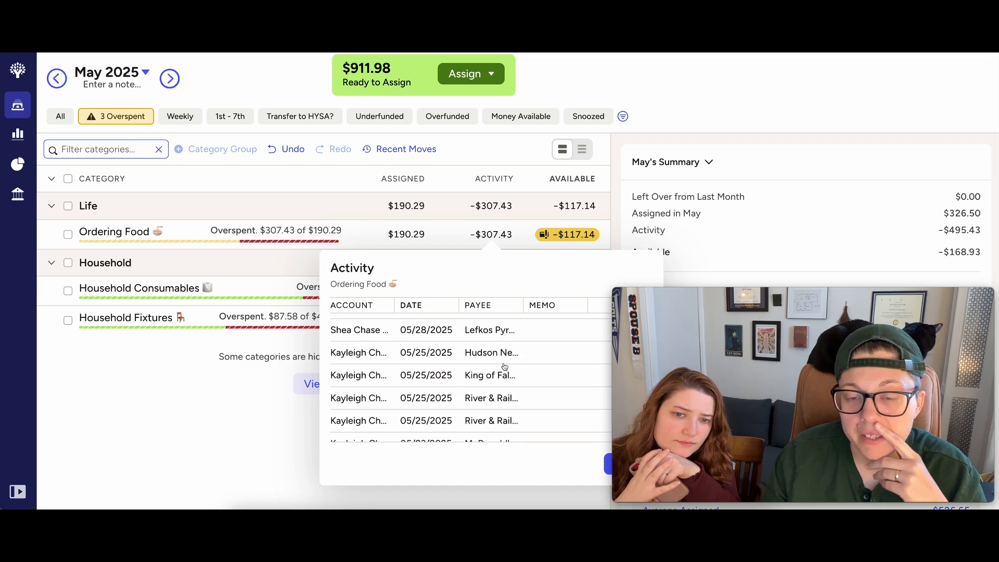
scroll(489, 368, "down", 1)
scroll(479, 354, "up", 2)
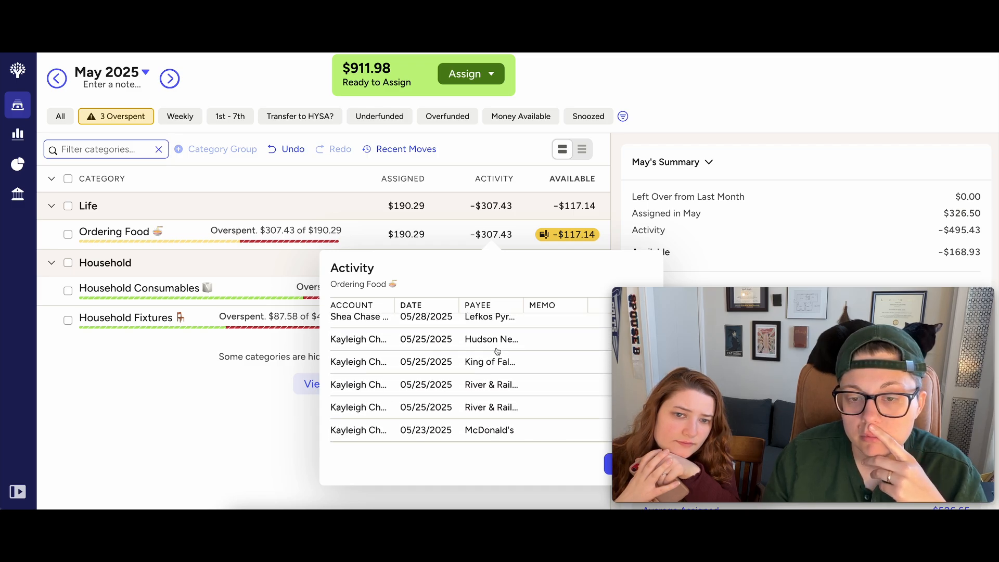
scroll(521, 416, "down", 2)
key("Escape")
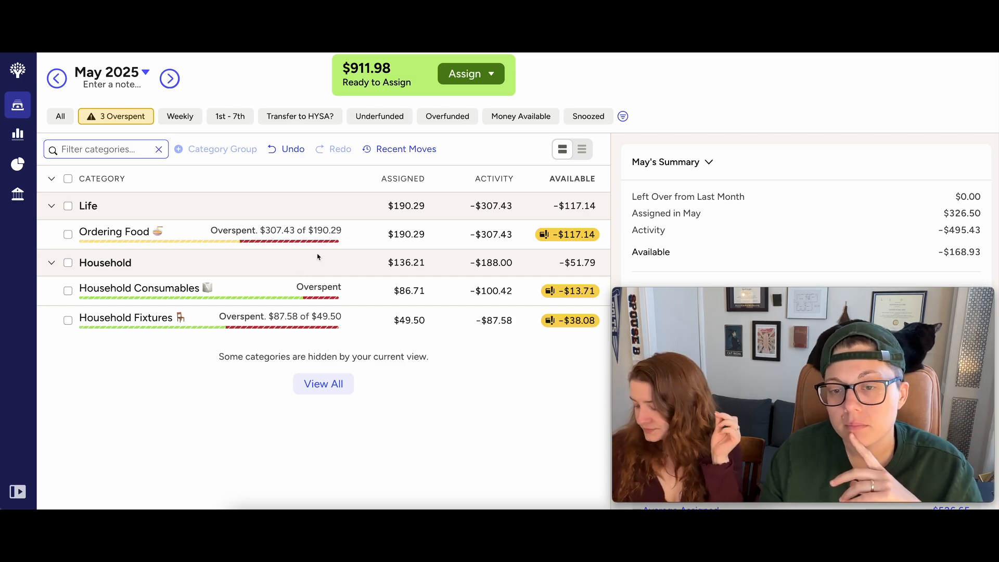
Step: Cover part of the Ordering Food overspending with the money available in the Groceries category
left_click(569, 234)
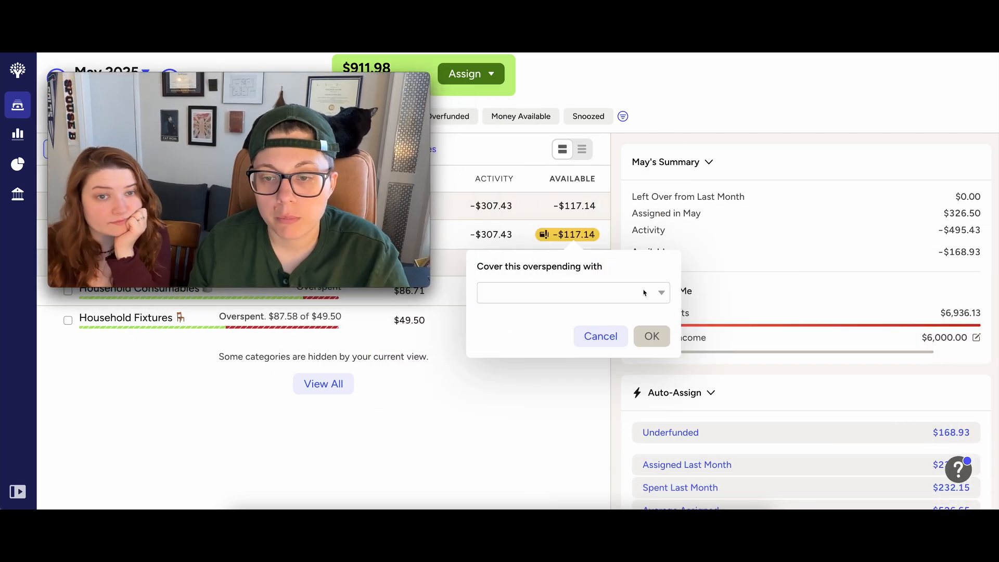
left_click(644, 293)
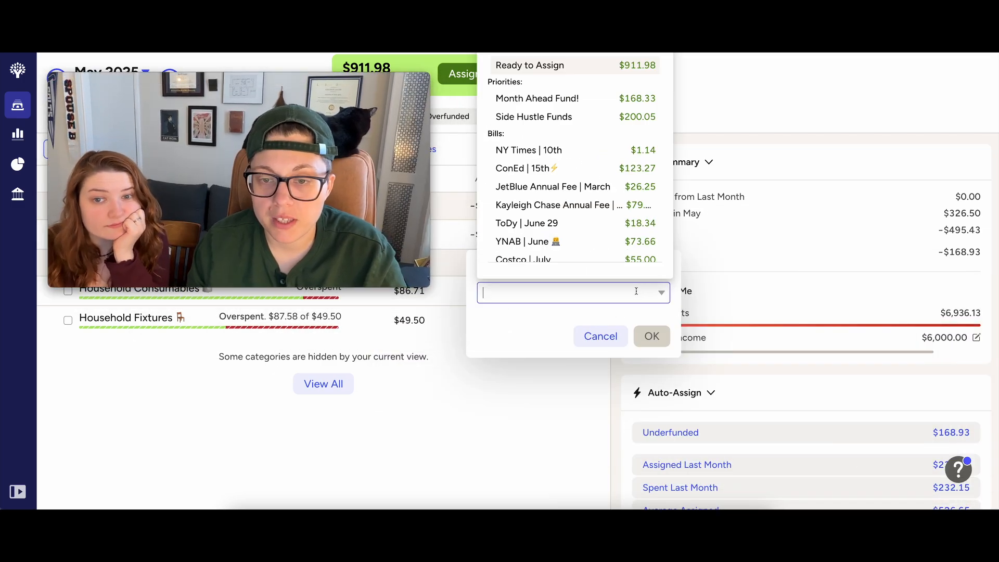
scroll(572, 209, "down", 3)
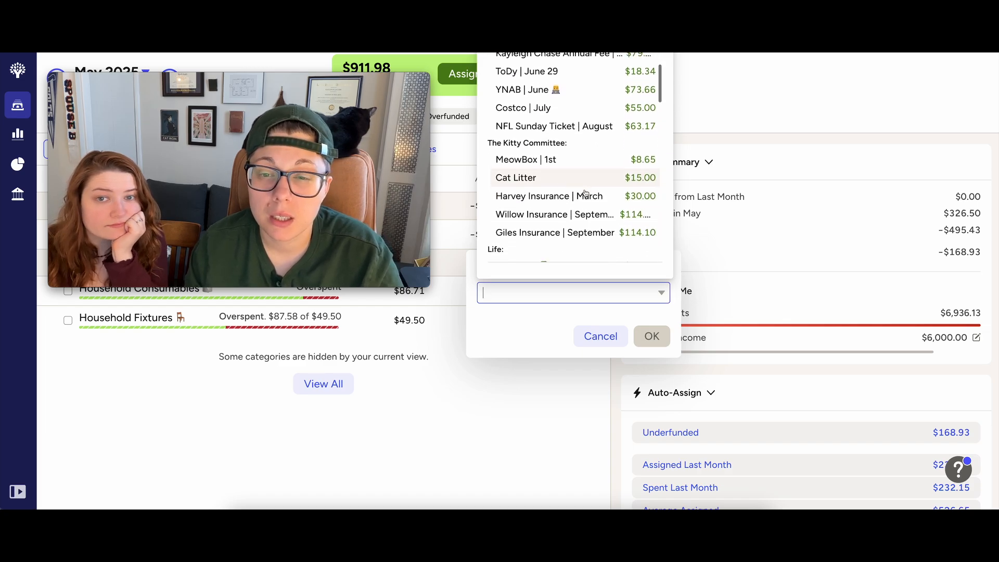
scroll(572, 209, "down", 1)
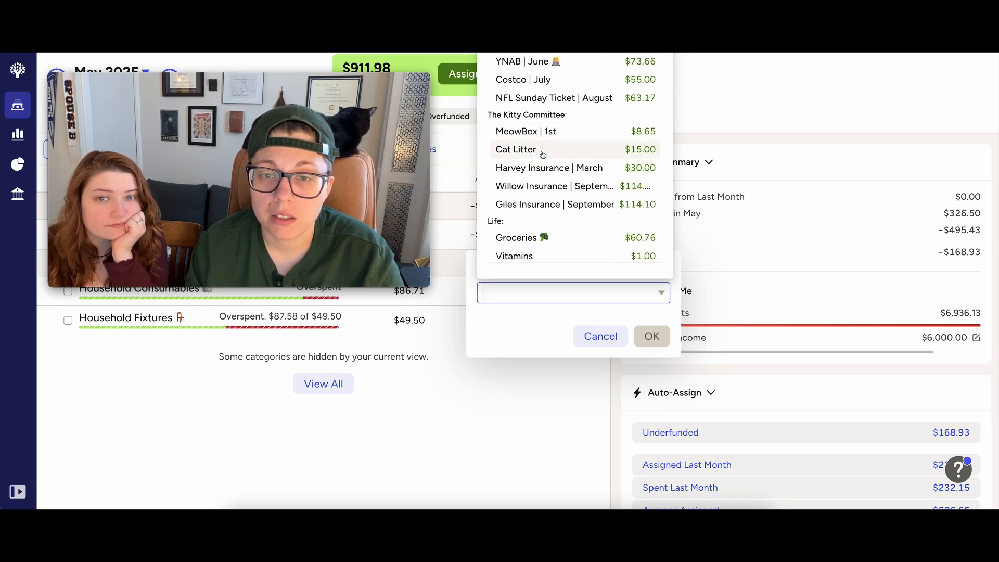
scroll(580, 180, "down", 1)
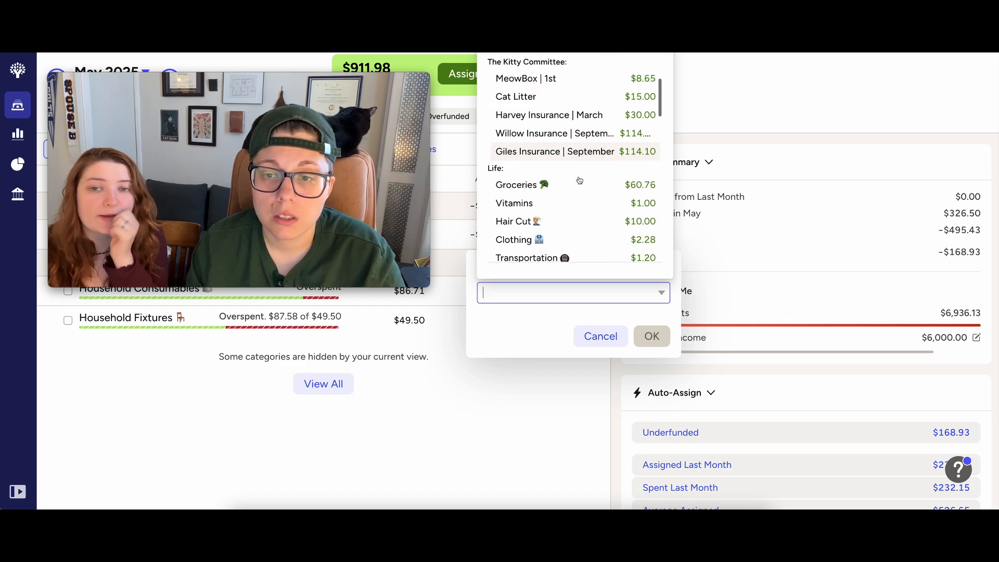
scroll(580, 180, "down", 1)
scroll(560, 164, "down", 1)
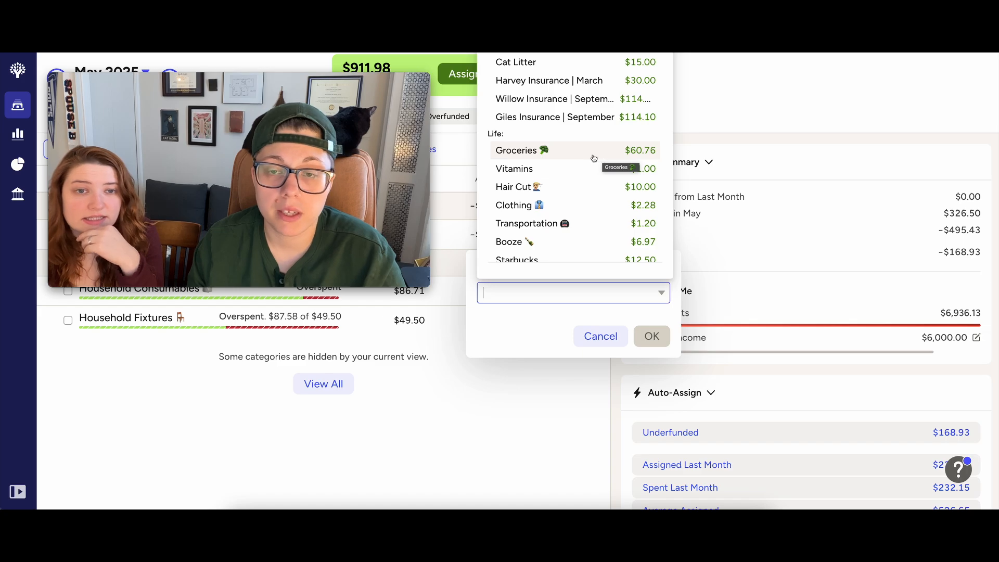
left_click(592, 159)
left_click(654, 338)
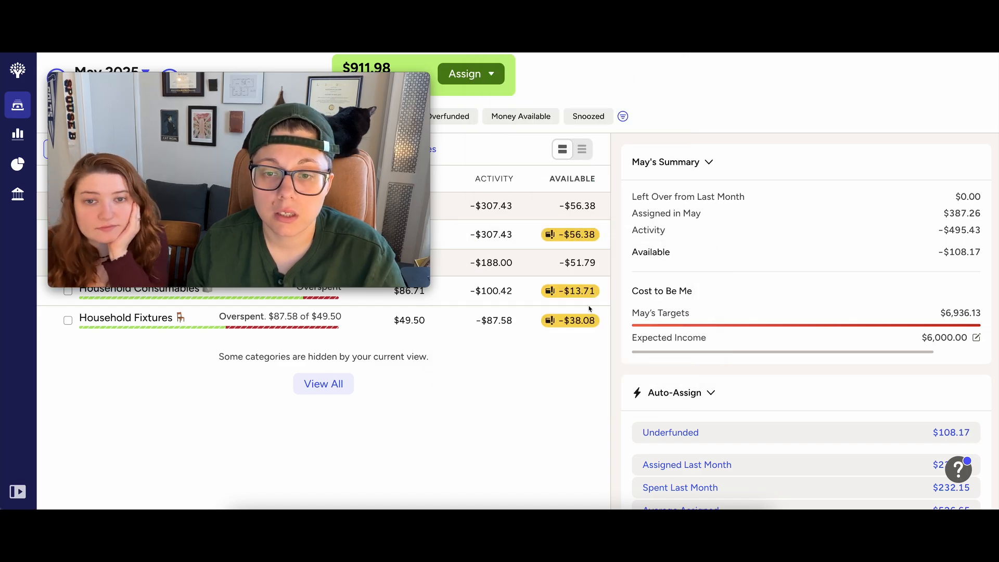
Step: Put the Vitamins category's available money toward the remaining Ordering Food overspending
left_click(594, 235)
left_click(601, 291)
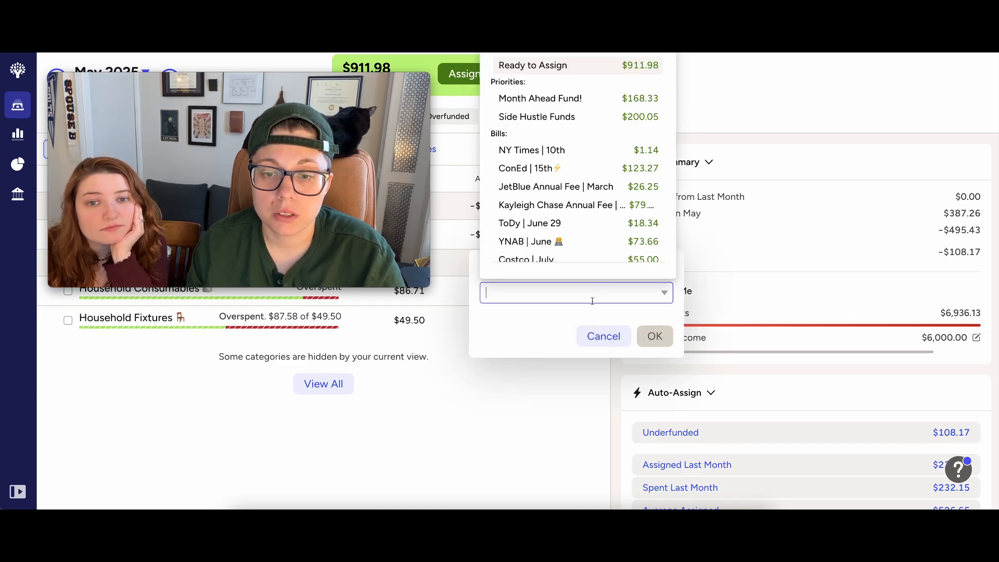
scroll(557, 214, "down", 3)
scroll(558, 215, "down", 3)
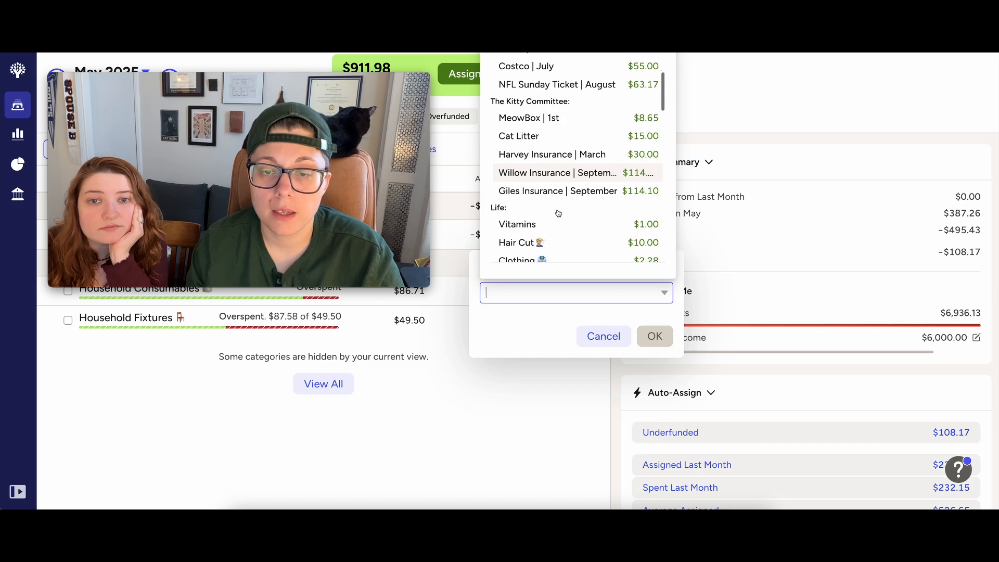
left_click(560, 188)
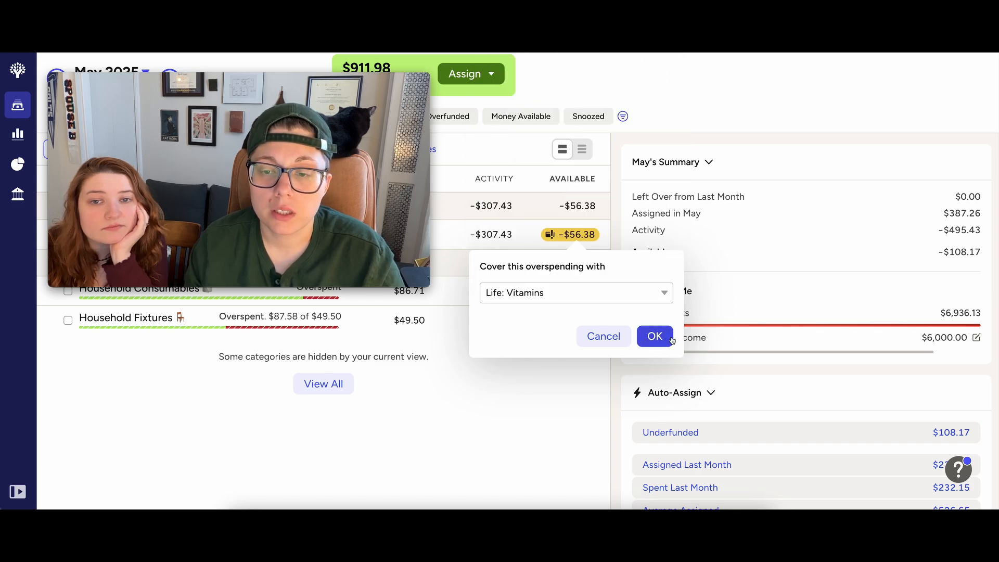
left_click(654, 336)
Step: Use the Booze category's available balance to cover more of the Ordering Food overspending
left_click(581, 239)
left_click(578, 286)
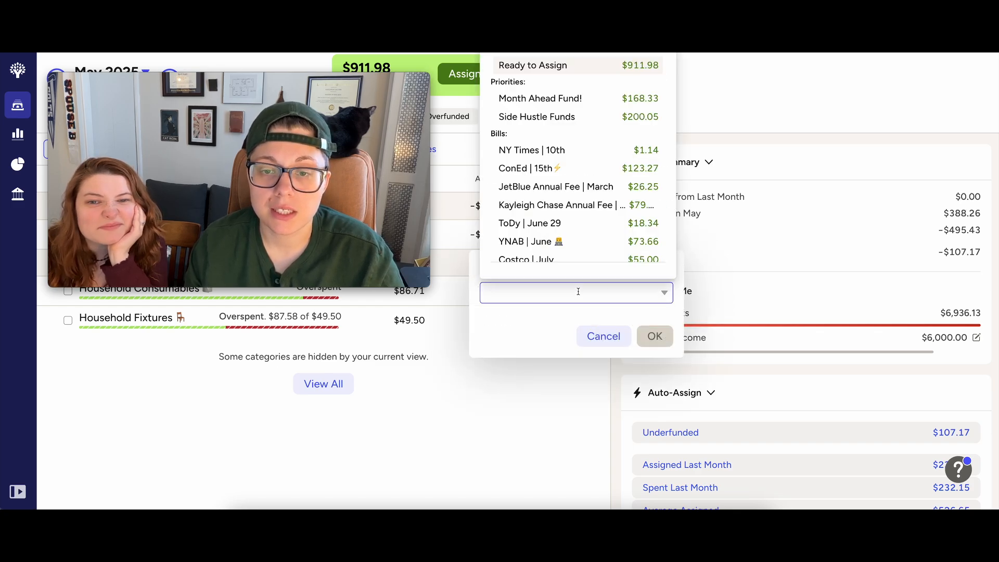
scroll(559, 211, "down", 5)
scroll(572, 206, "down", 4)
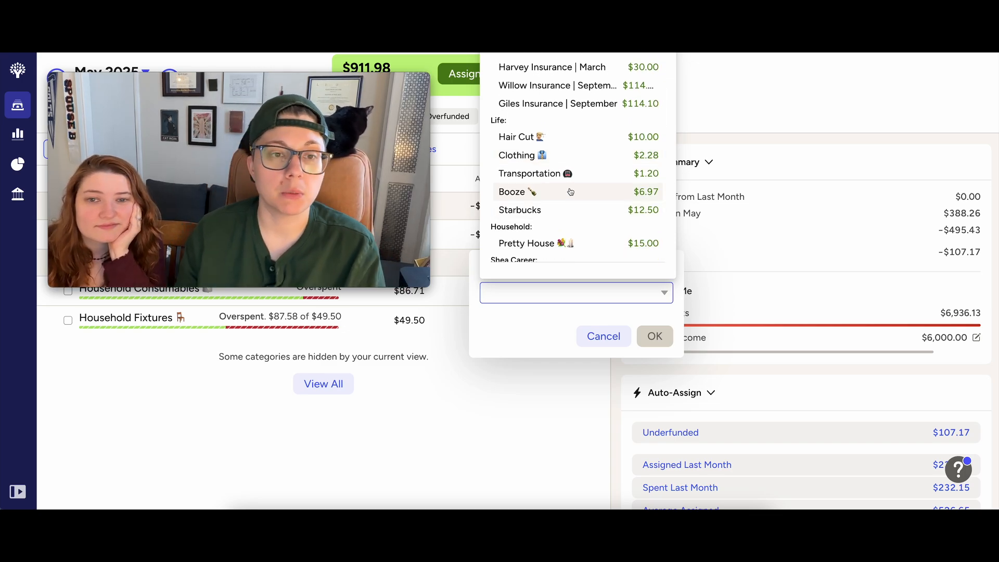
left_click(571, 197)
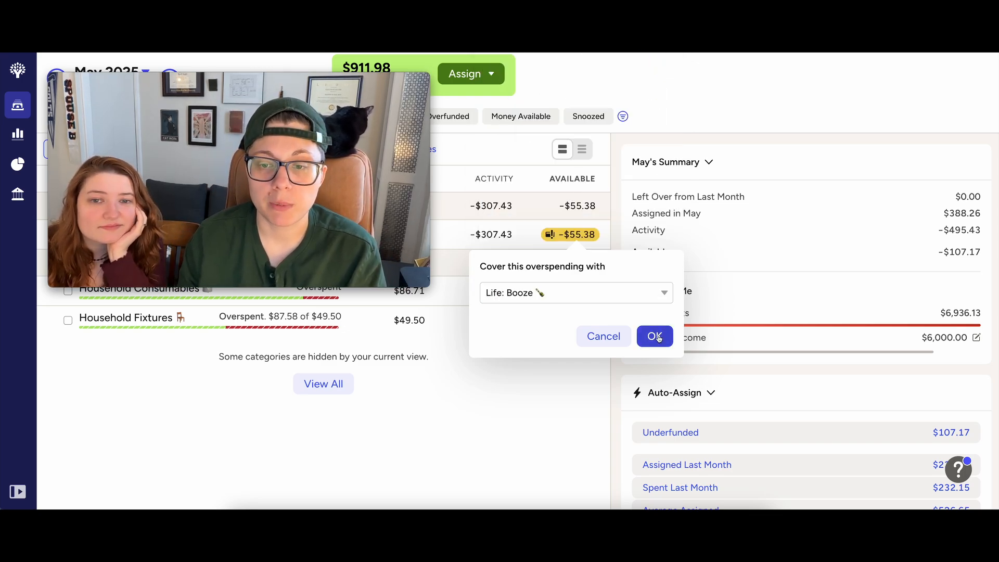
left_click(657, 336)
Step: Cover a further part of the Ordering Food overspending with the Hair Cut category's funds
left_click(582, 239)
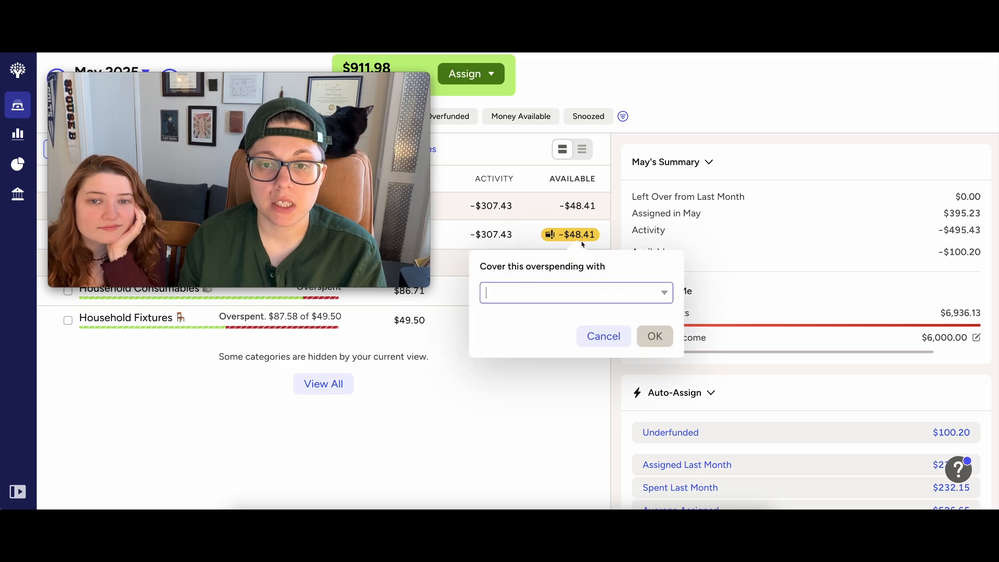
left_click(607, 297)
scroll(590, 208, "down", 5)
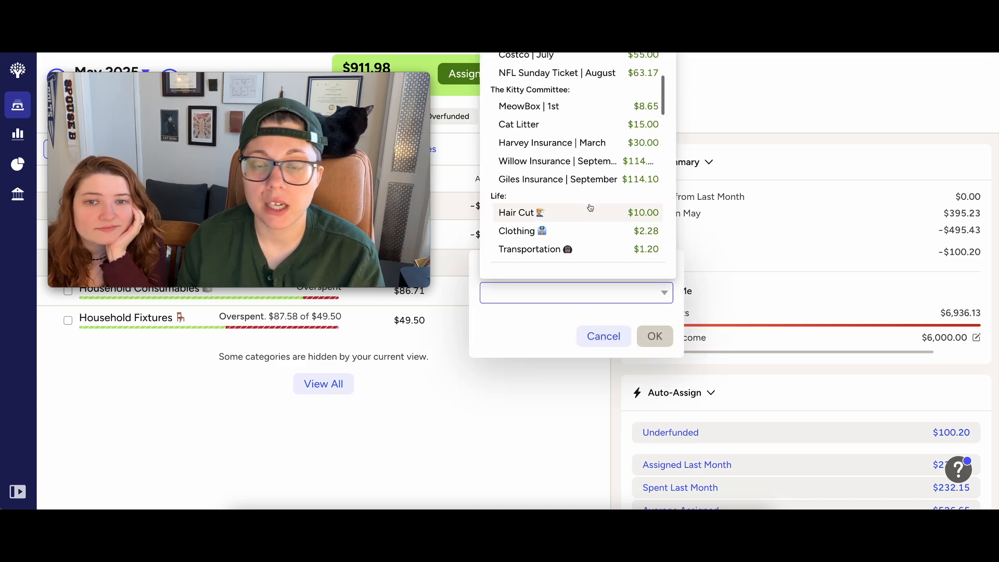
scroll(590, 207, "down", 3)
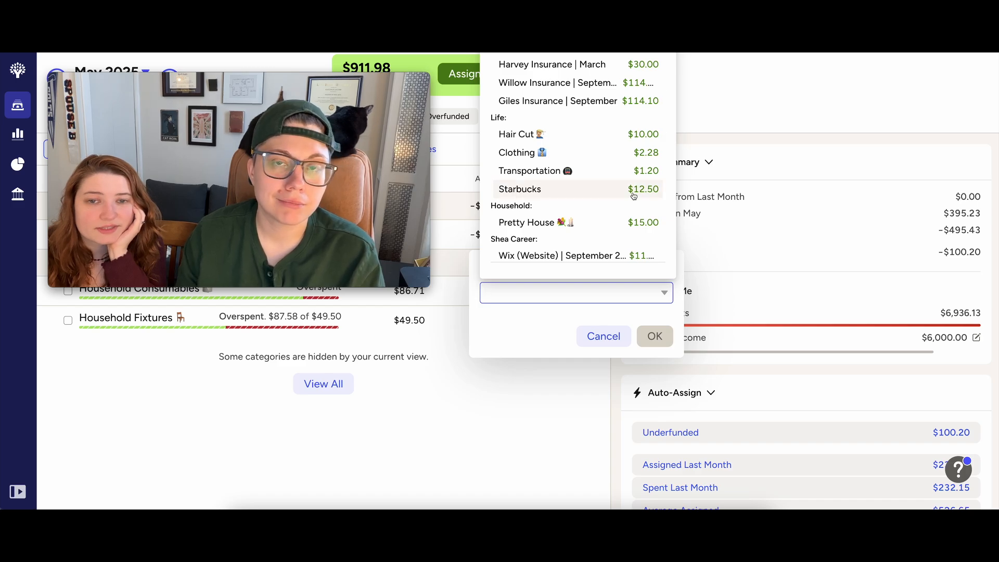
scroll(592, 198, "down", 1)
scroll(587, 182, "down", 1)
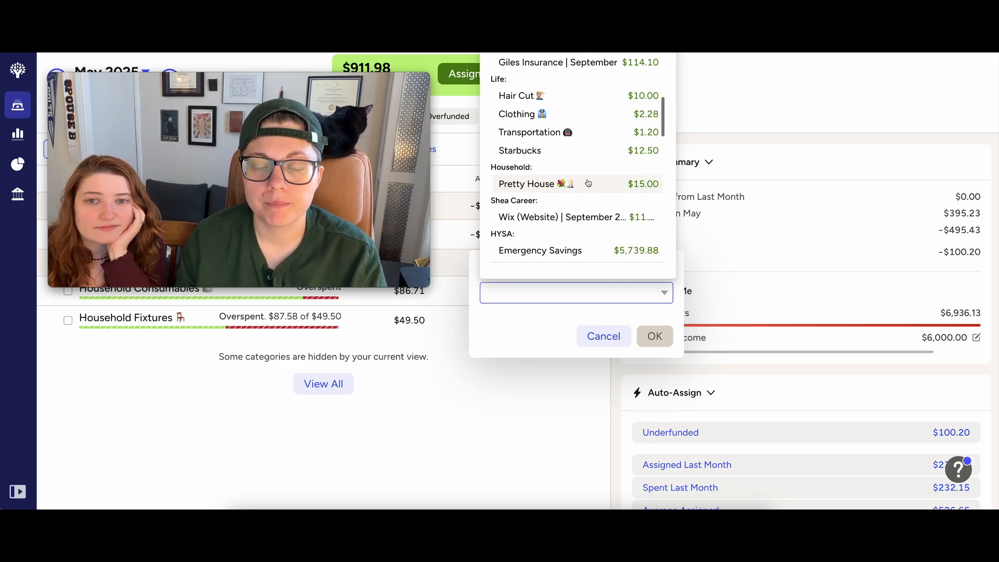
left_click(600, 99)
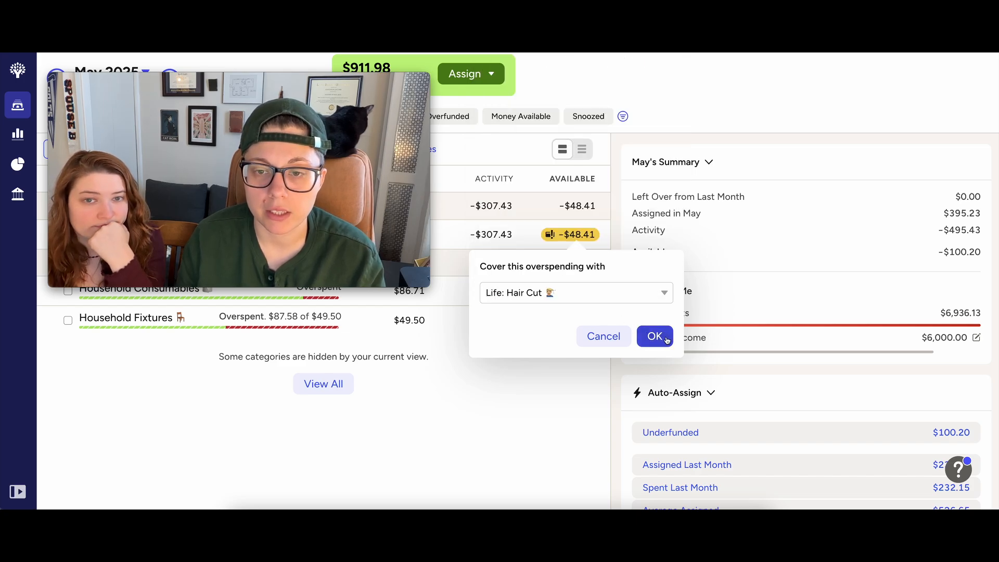
left_click(655, 337)
Step: Reduce the Ordering Food overspending further by covering it with the Starbucks category
left_click(579, 237)
left_click(618, 294)
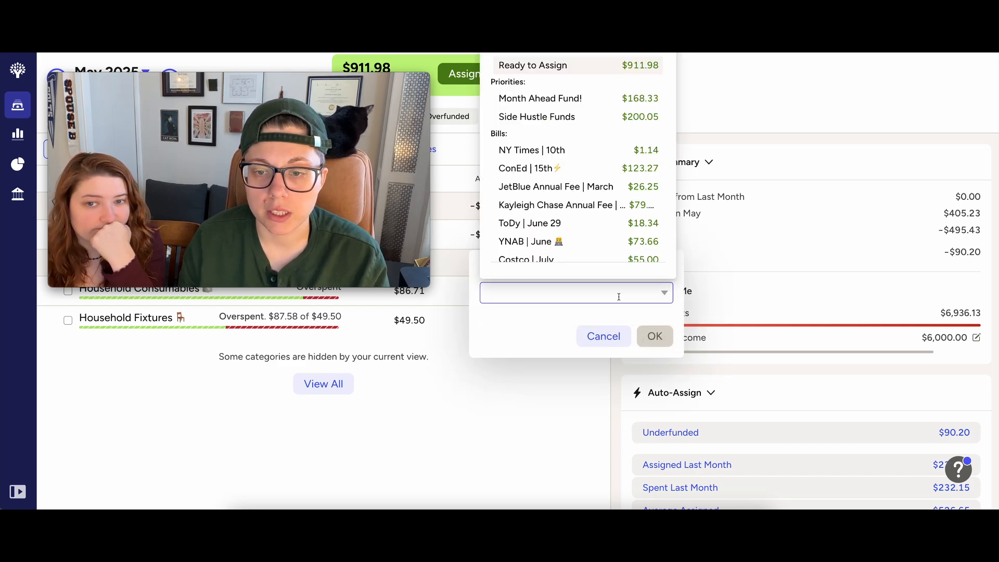
scroll(609, 169, "down", 1)
scroll(609, 169, "down", 4)
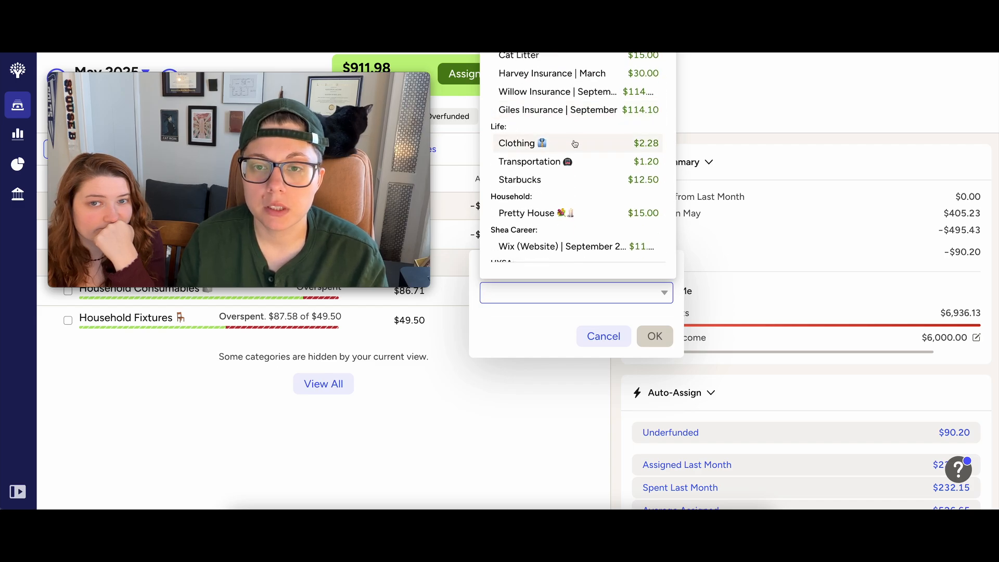
left_click(579, 181)
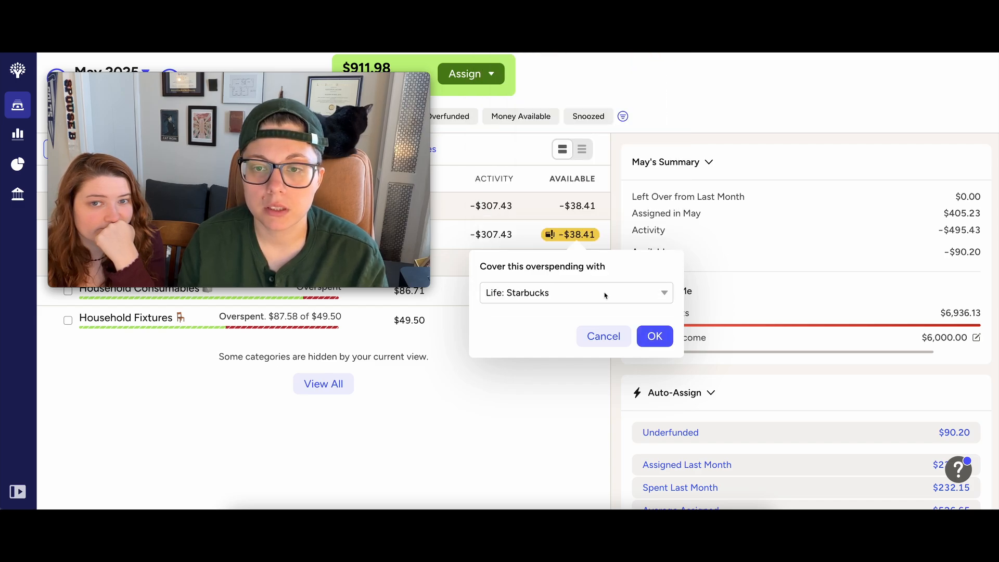
left_click(658, 335)
Step: Cover more of the Ordering Food overspending from the Household group's Pretty House category
left_click(576, 236)
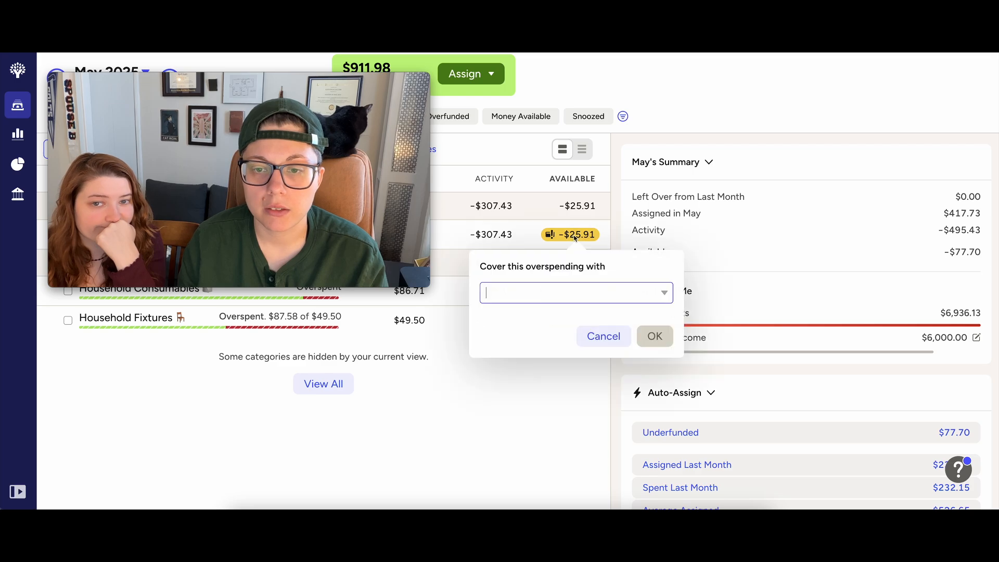
left_click(616, 296)
scroll(575, 205, "down", 5)
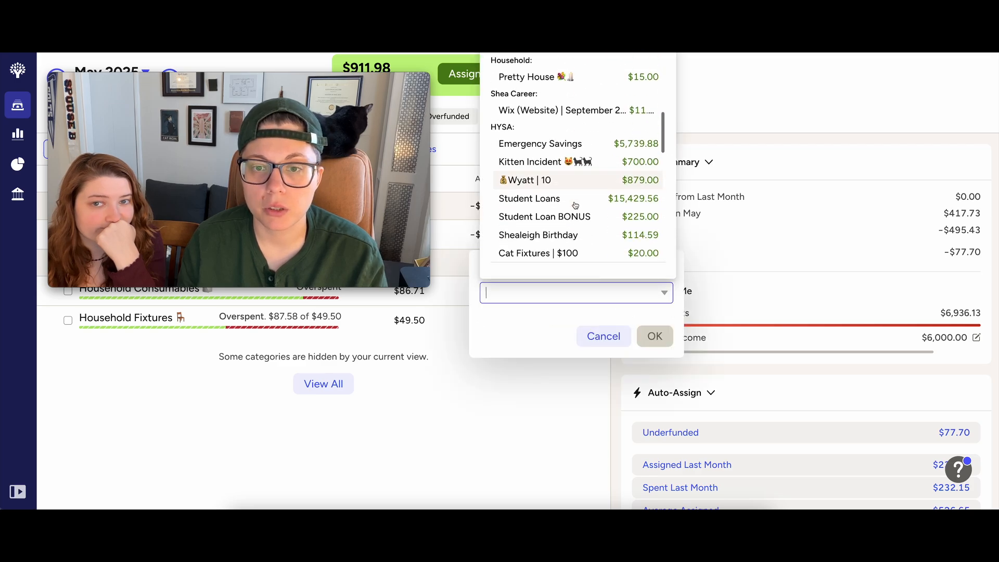
scroll(572, 205, "up", 4)
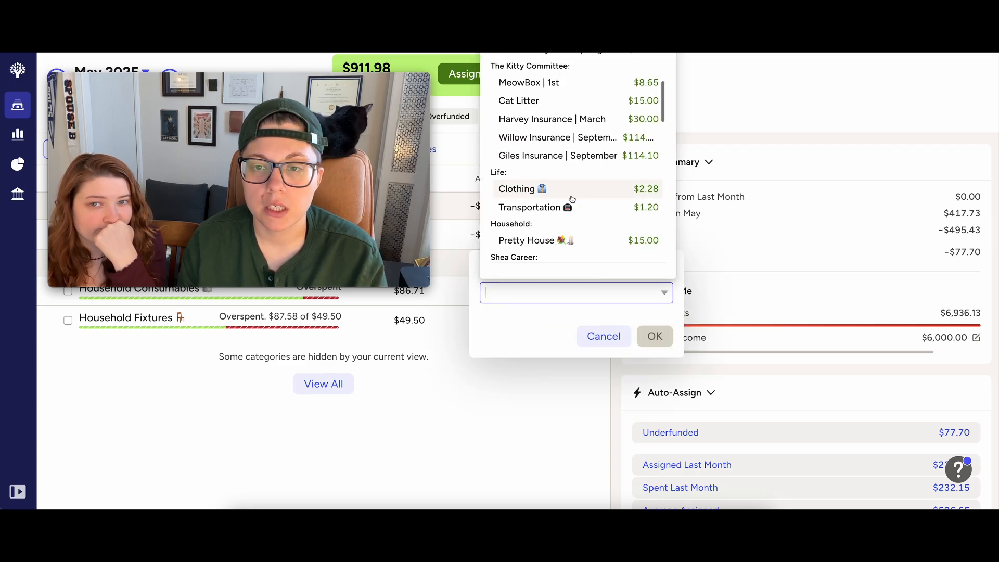
scroll(573, 198, "down", 2)
left_click(570, 199)
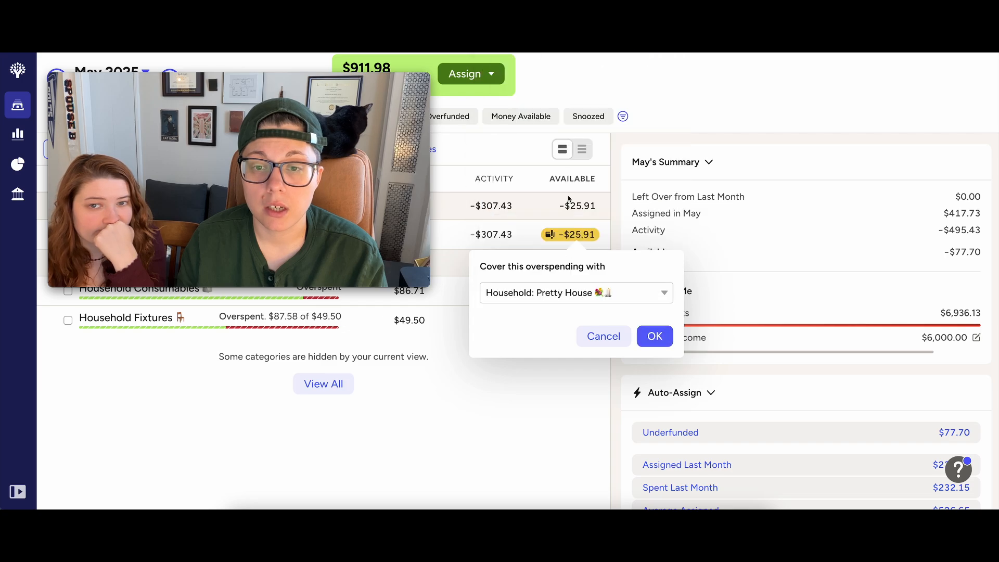
left_click(655, 336)
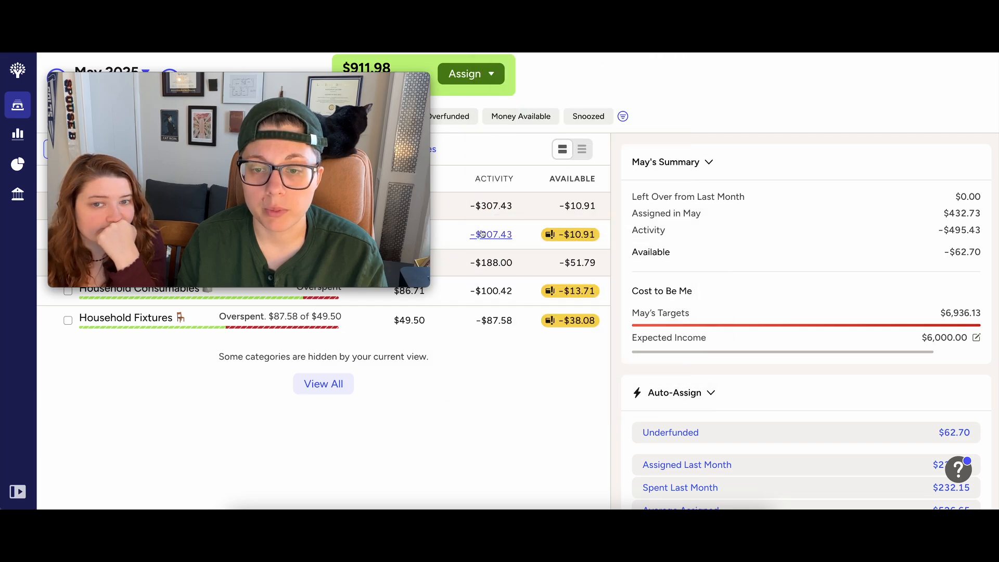
Step: Examine the categories and balances that could cover the rest of the Ordering Food overspending, and close the list without choosing one
left_click(577, 235)
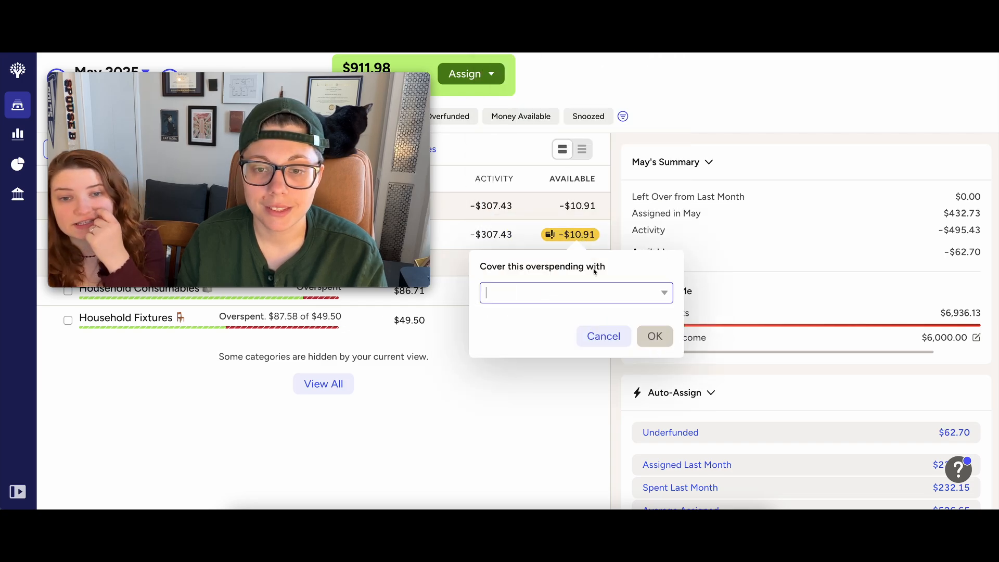
left_click(597, 290)
scroll(573, 232, "down", 5)
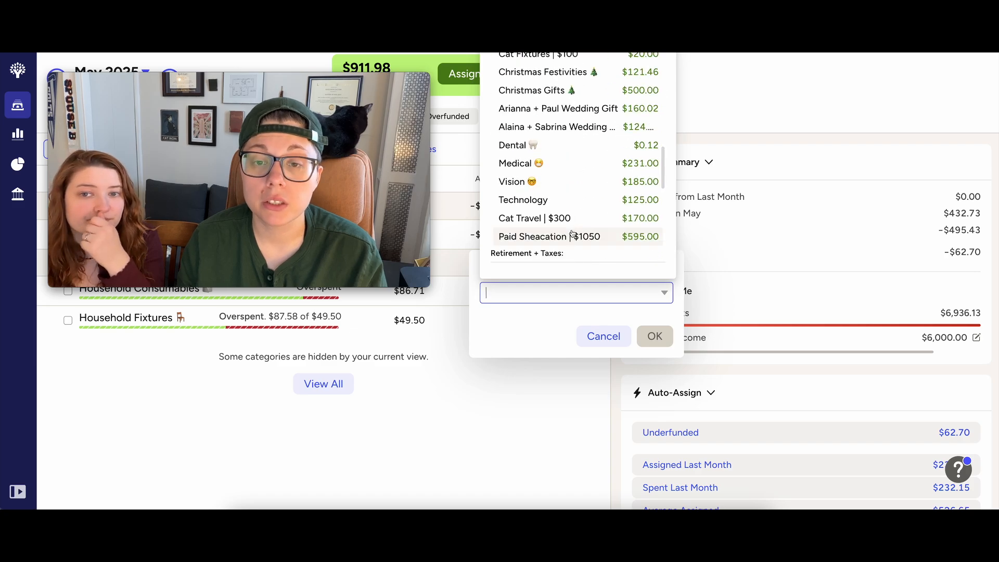
scroll(573, 235, "up", 10)
scroll(559, 190, "down", 2)
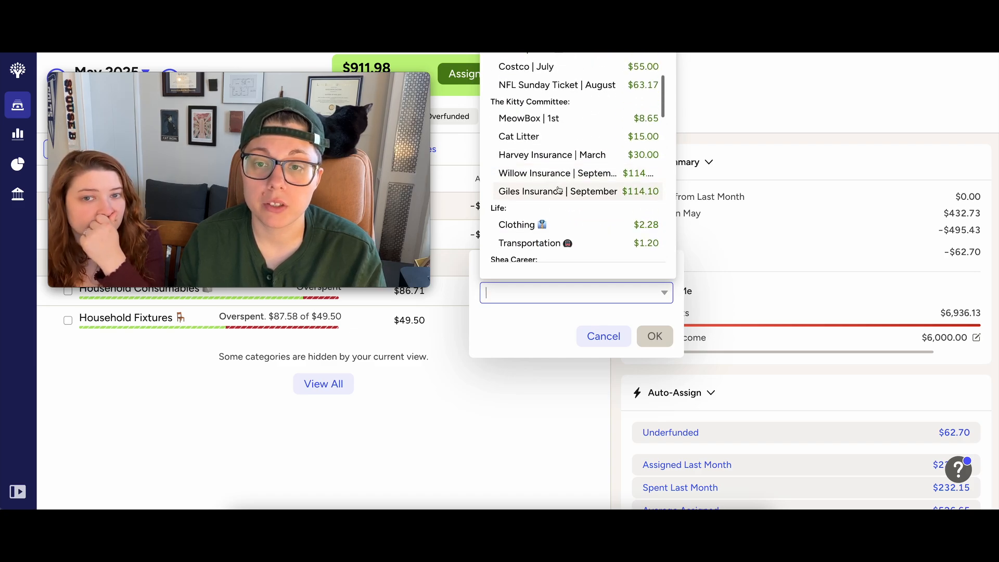
scroll(559, 190, "down", 3)
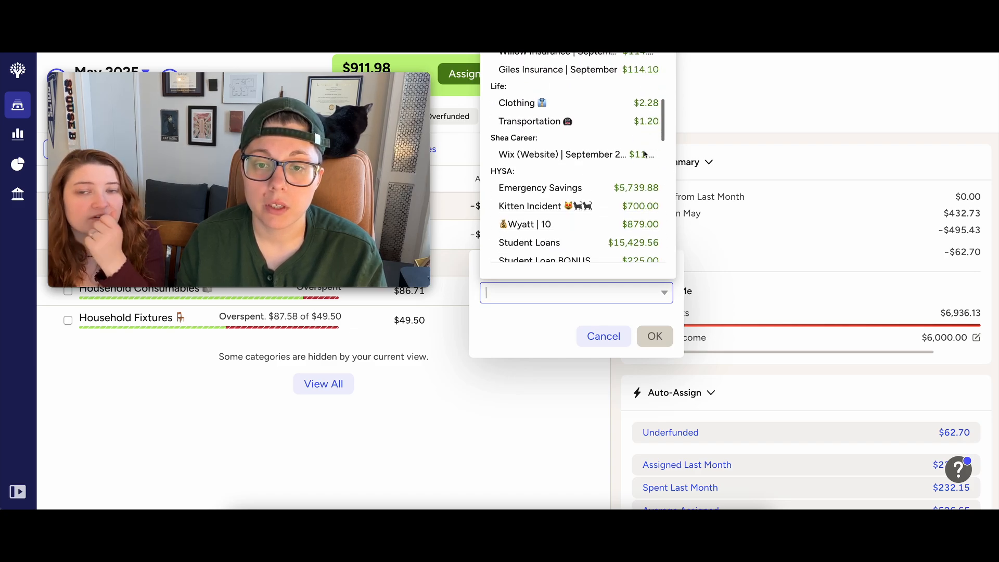
scroll(644, 154, "down", 10)
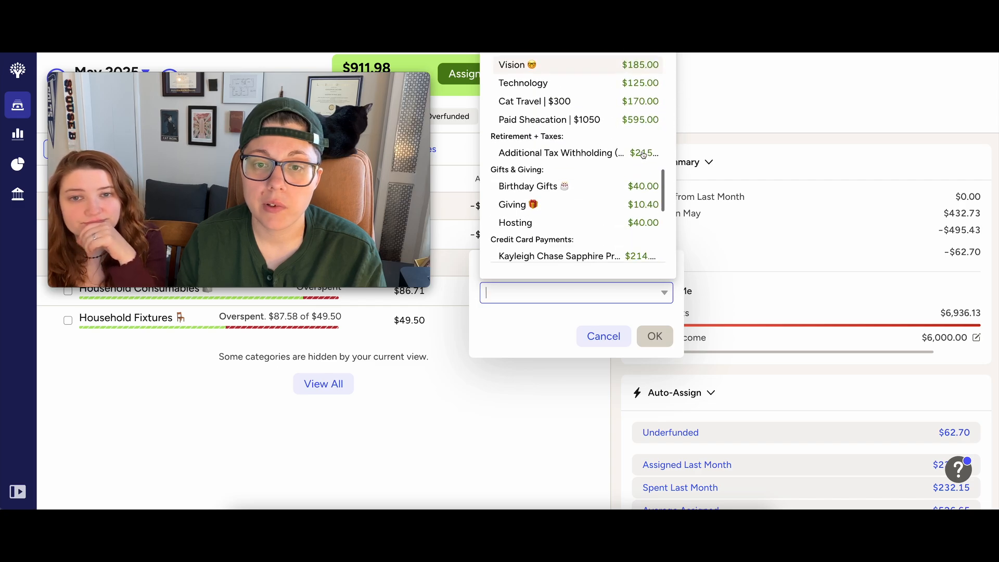
scroll(575, 183, "down", 3)
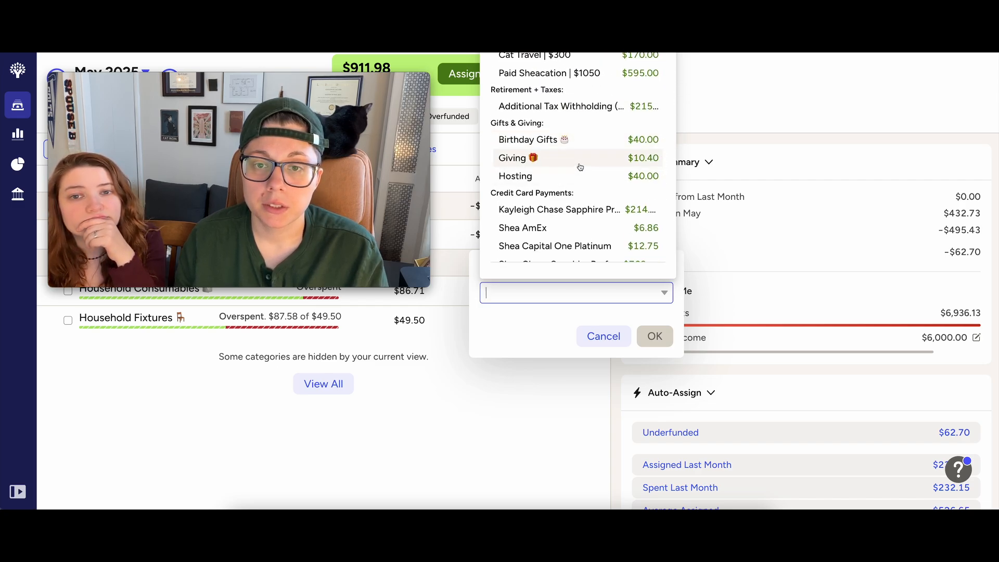
scroll(580, 166, "down", 6)
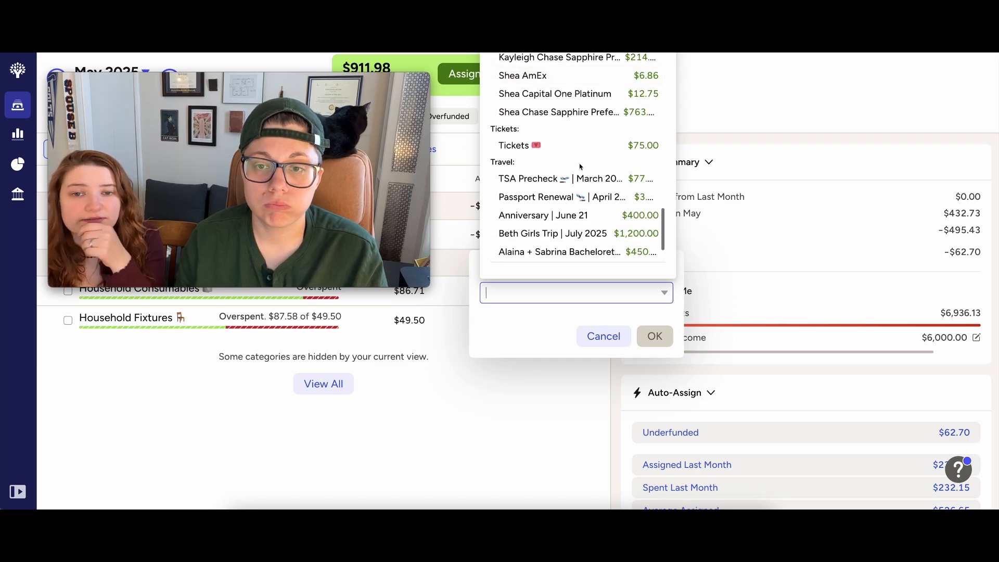
scroll(577, 162, "up", 2)
scroll(578, 167, "down", 3)
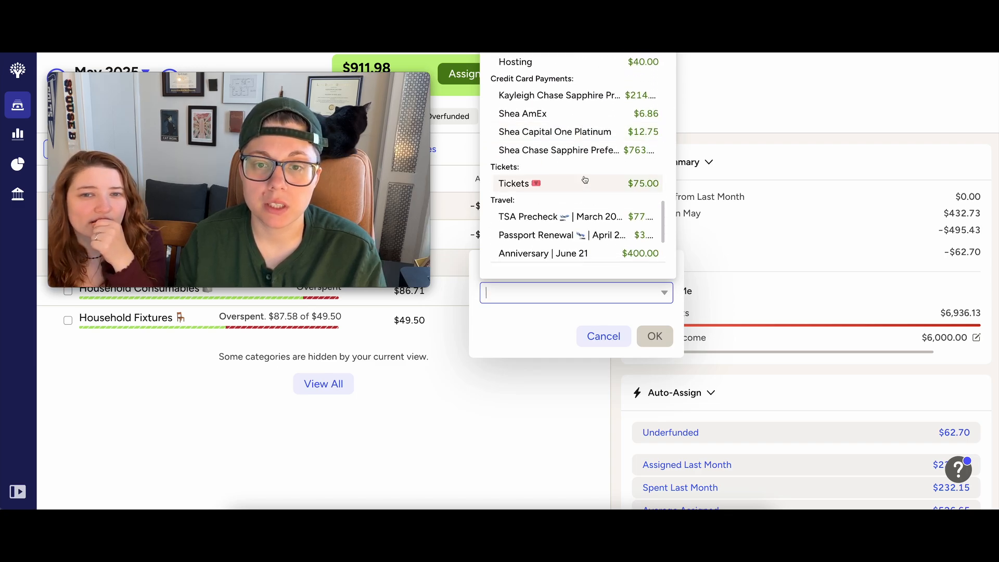
left_click(597, 337)
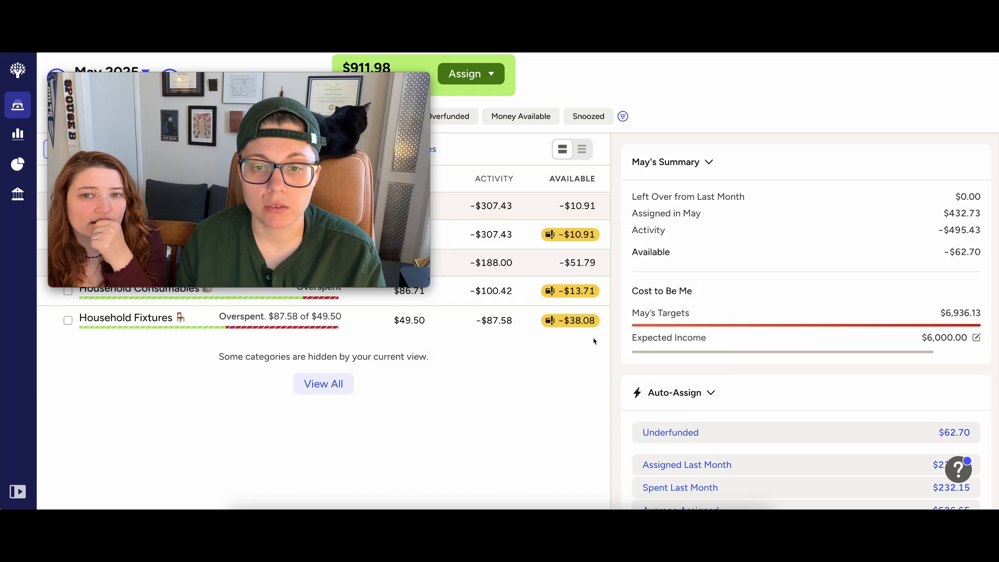
Step: Cover all three remaining overspent categories together by auto-assigning their underfunded amount of $62.70
left_click_drag(239, 78, 808, 289)
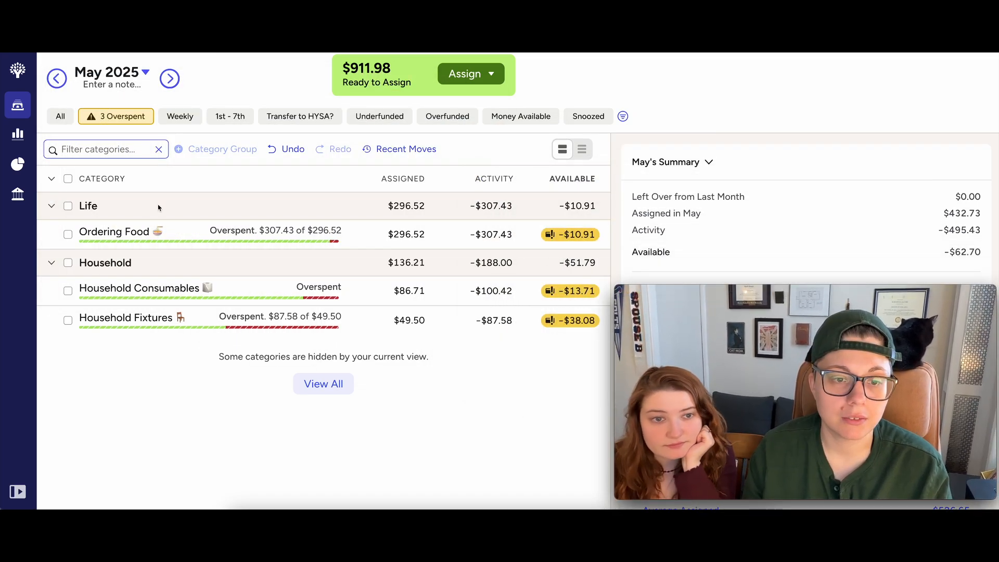
left_click(69, 179)
scroll(646, 192, "down", 2)
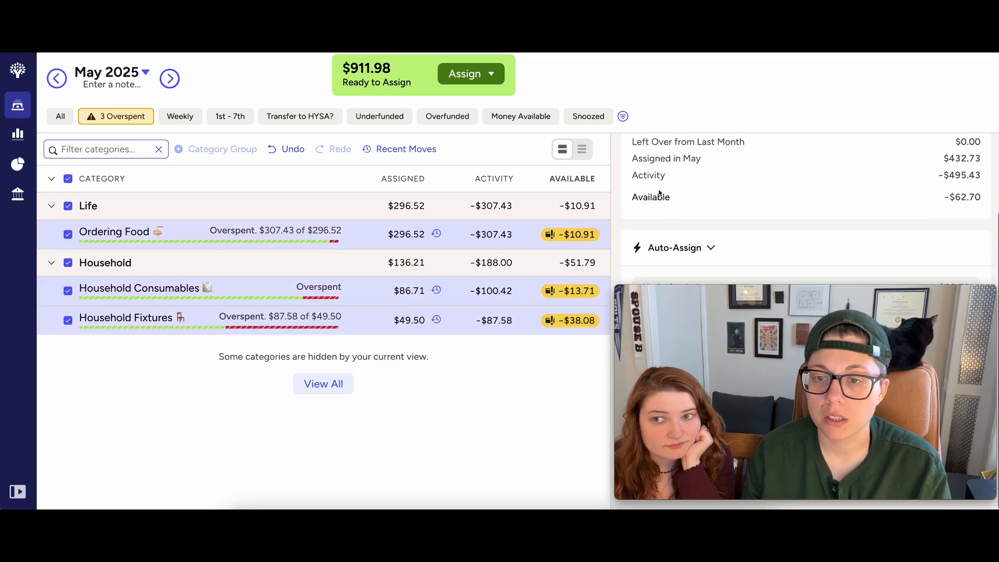
scroll(651, 193, "up", 2)
left_click(709, 207)
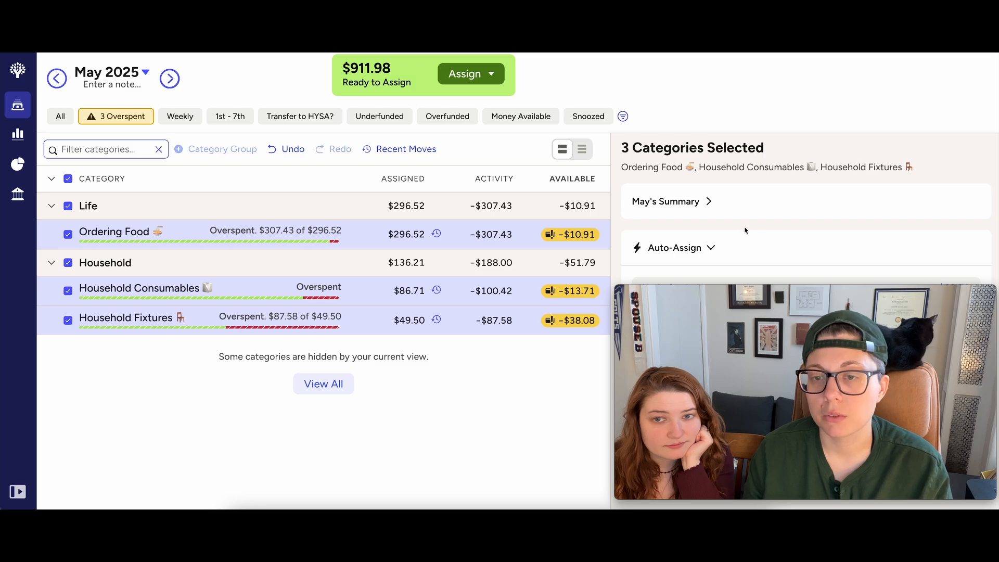
left_click_drag(762, 290, 763, 312)
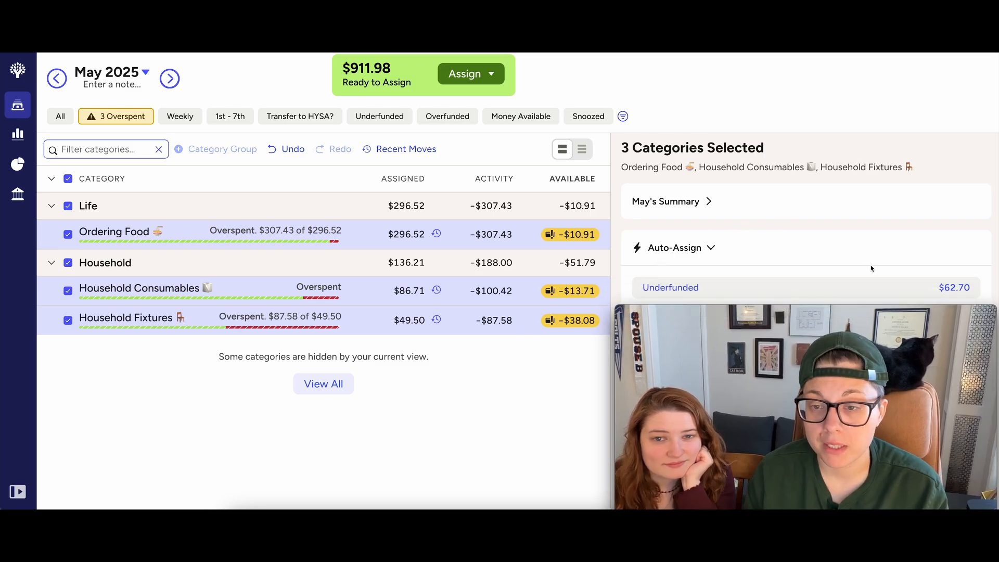
left_click(836, 287)
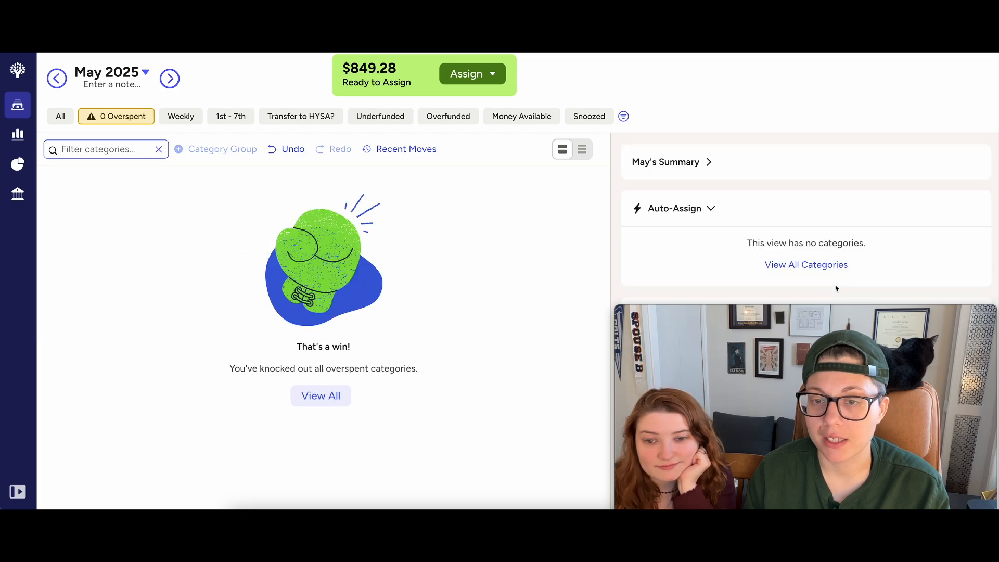
Step: Examine the assigned and available amounts of all May 2025 categories, from Priorities and Bills through Life to HYSA
left_click(61, 117)
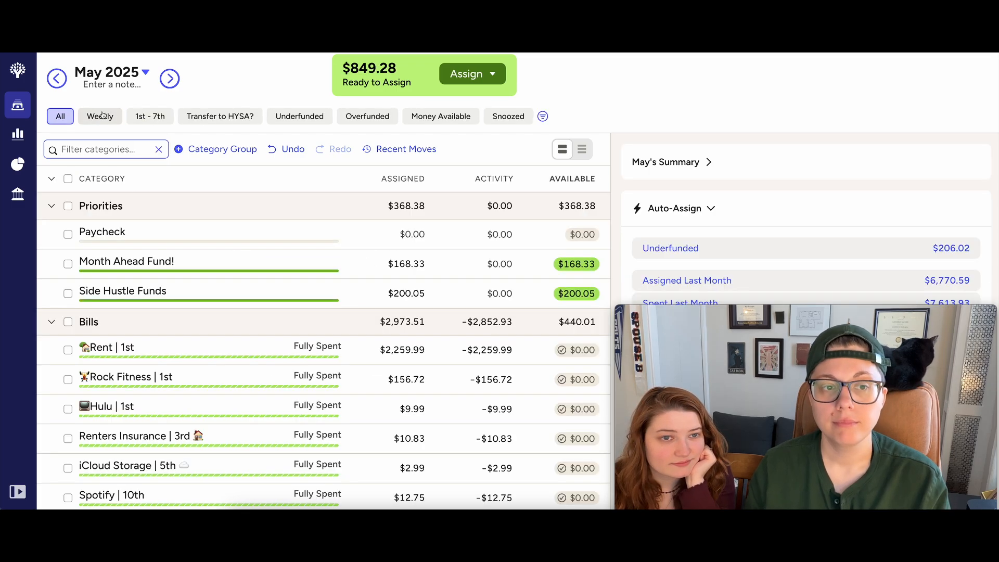
mouse_move(781, 318)
left_mouse_down()
mouse_move(777, 292)
mouse_move(776, 300)
left_mouse_up()
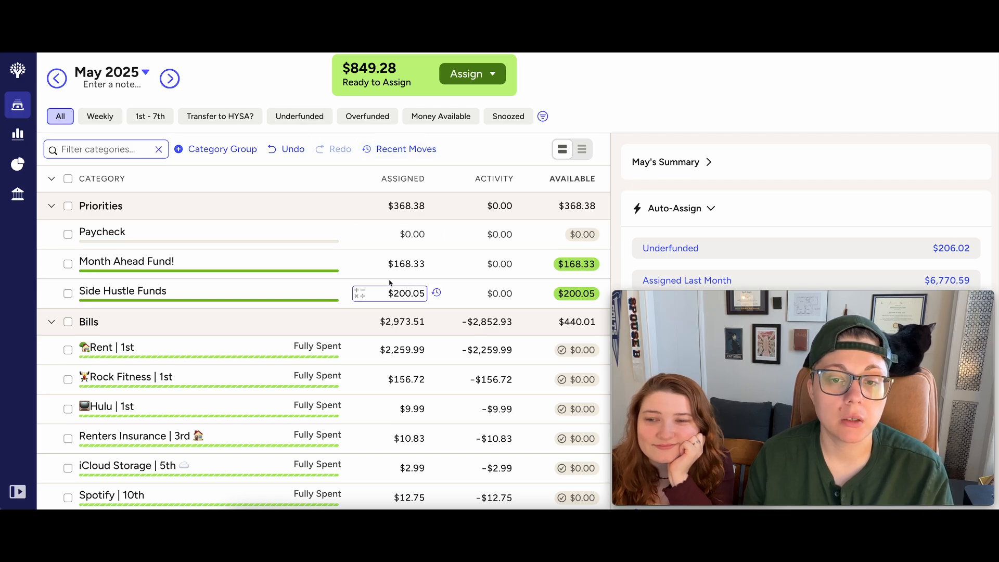
scroll(391, 284, "down", 1)
scroll(391, 283, "down", 12)
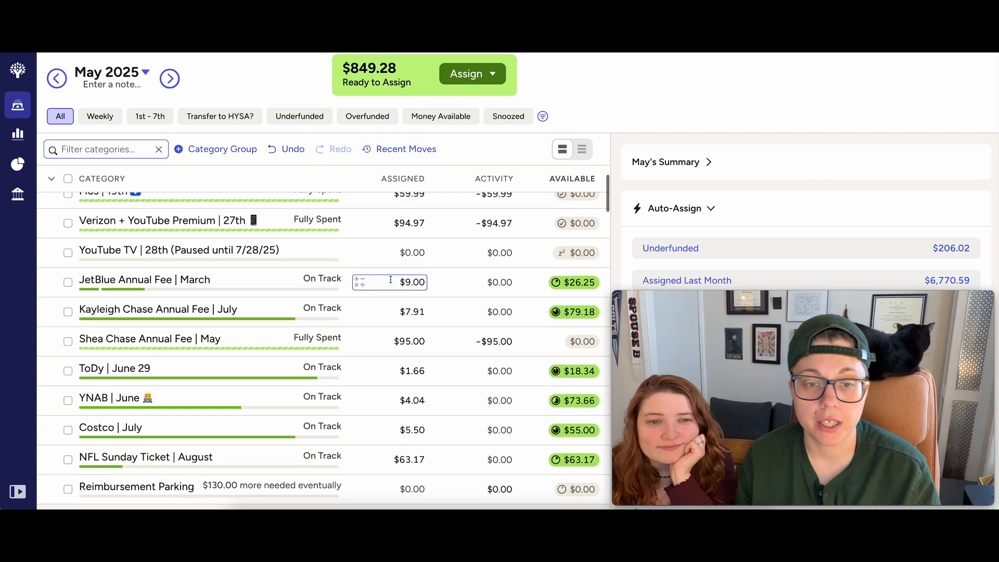
scroll(391, 282, "down", 12)
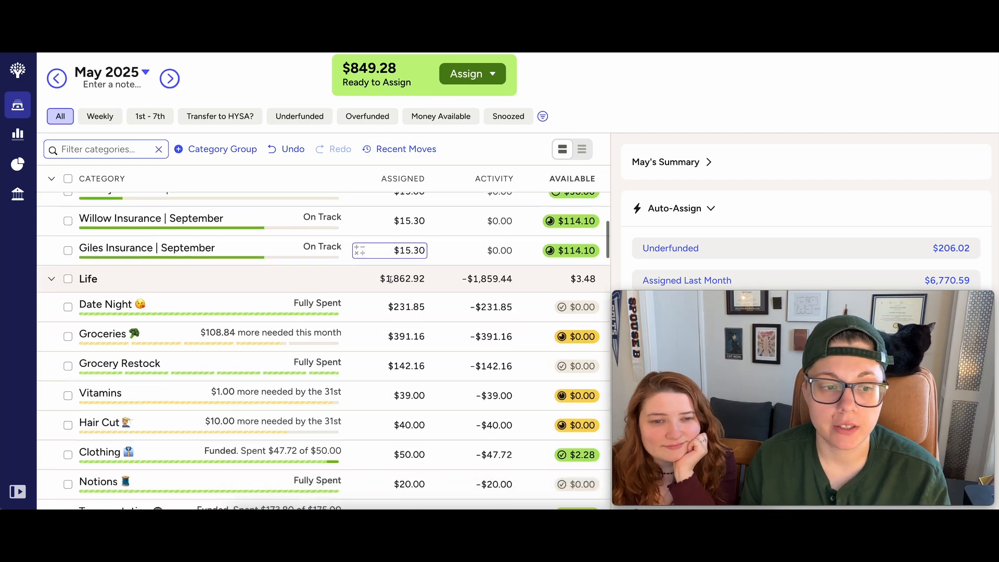
scroll(391, 283, "down", 15)
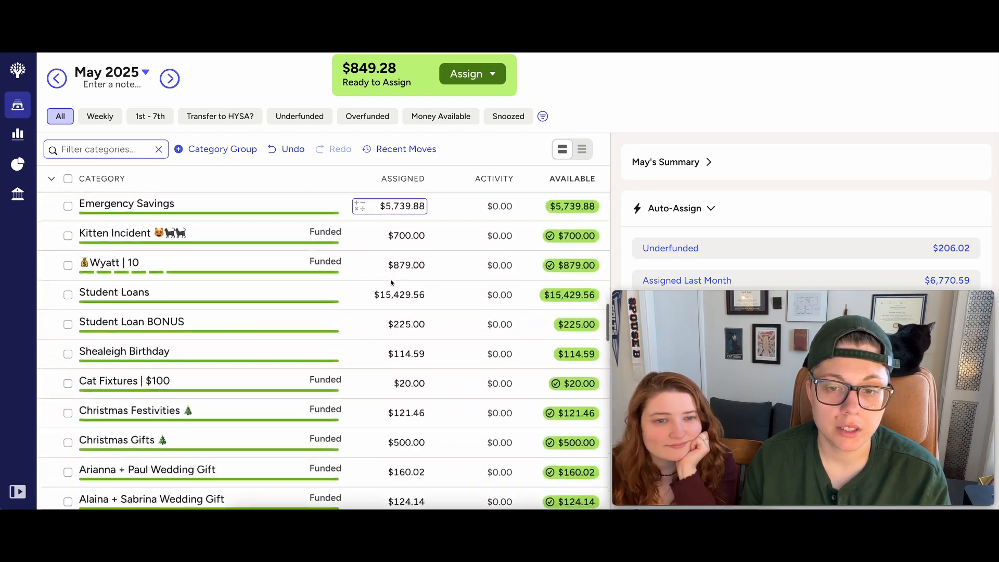
scroll(391, 280, "up", 20)
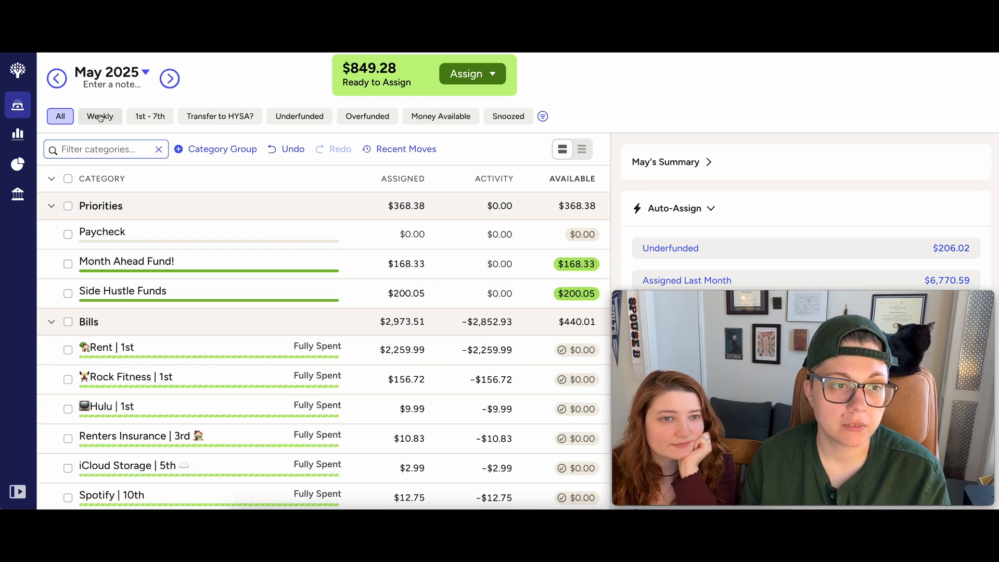
scroll(272, 333, "down", 10)
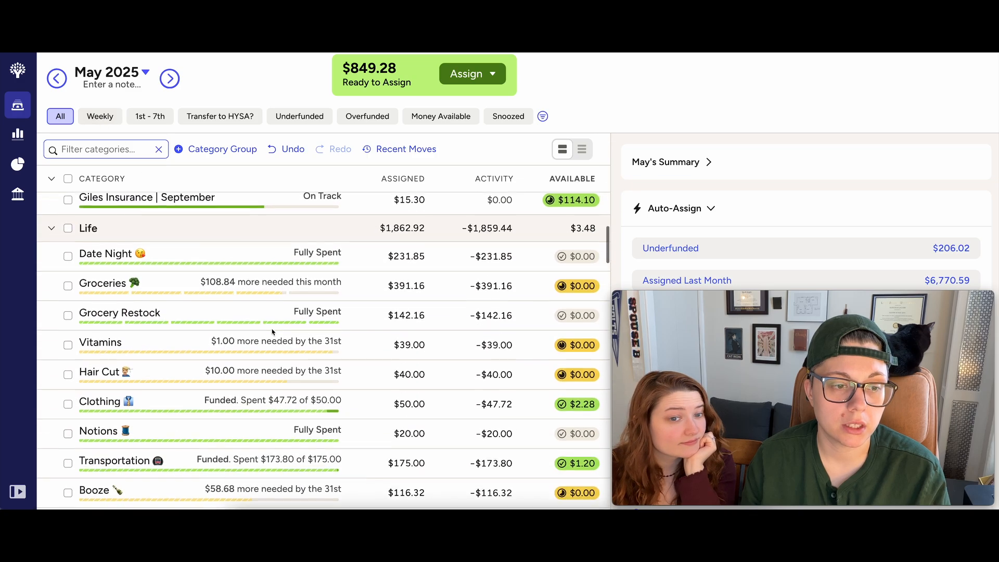
scroll(272, 333, "up", 10)
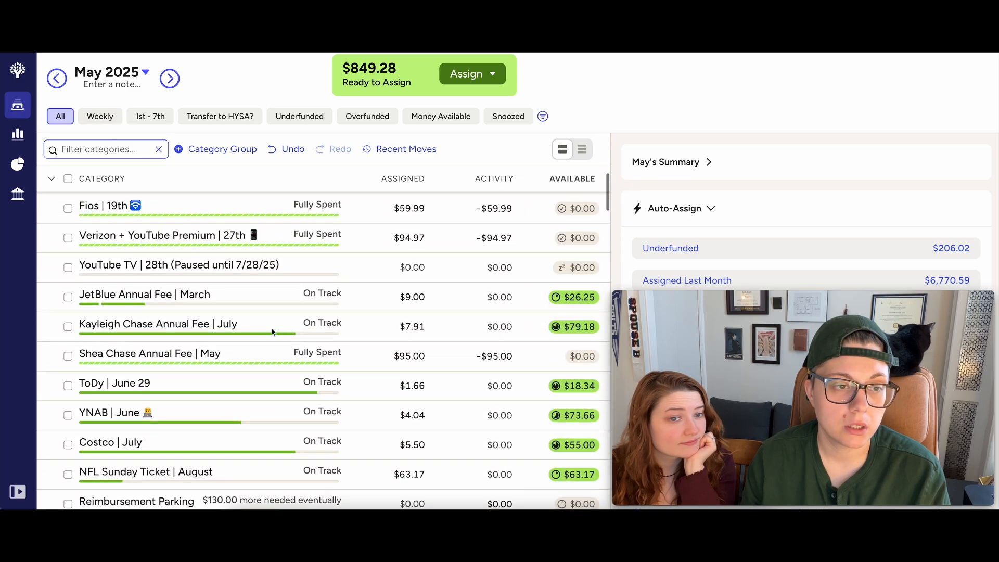
Step: Expand only the HYSA group and assign an extra $10 to its category with the $10 weekly target
left_click(51, 178)
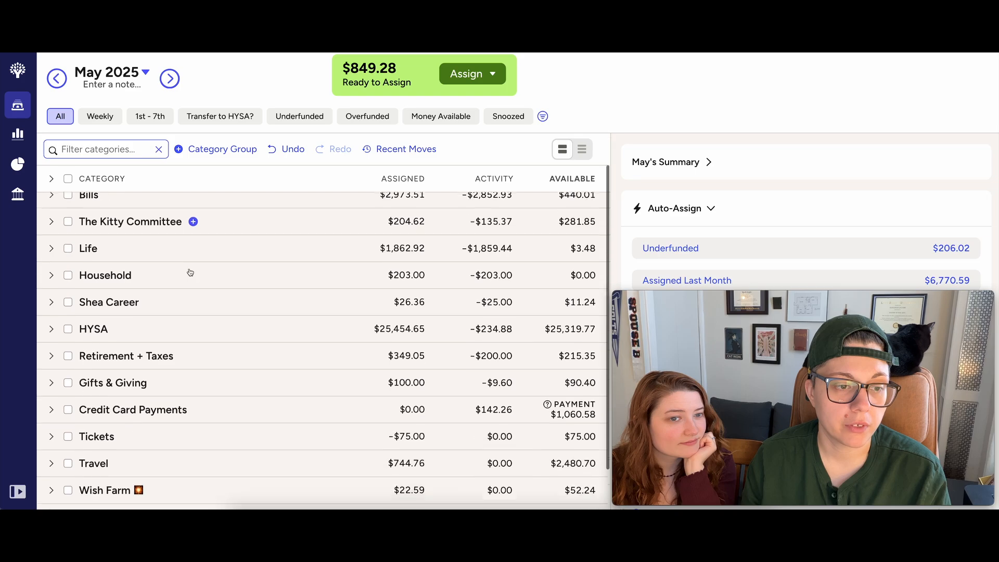
left_click(51, 288)
scroll(203, 320, "down", 5)
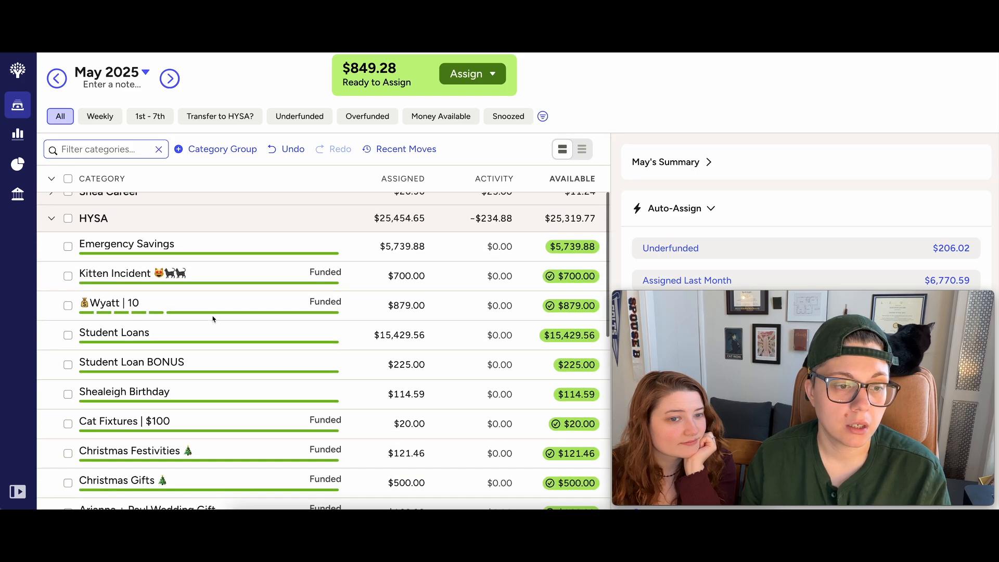
scroll(203, 320, "up", 1)
left_click(391, 255)
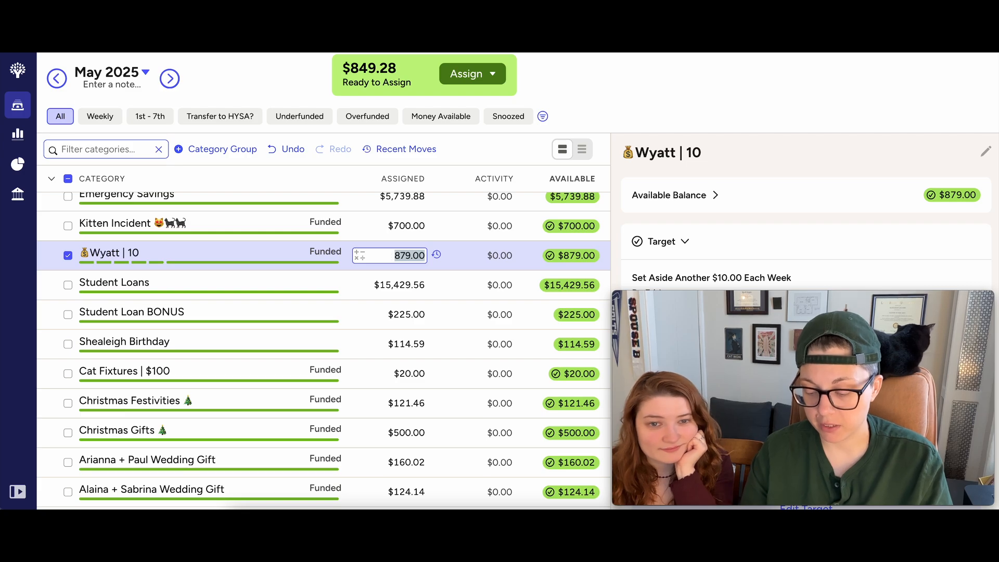
type("+10")
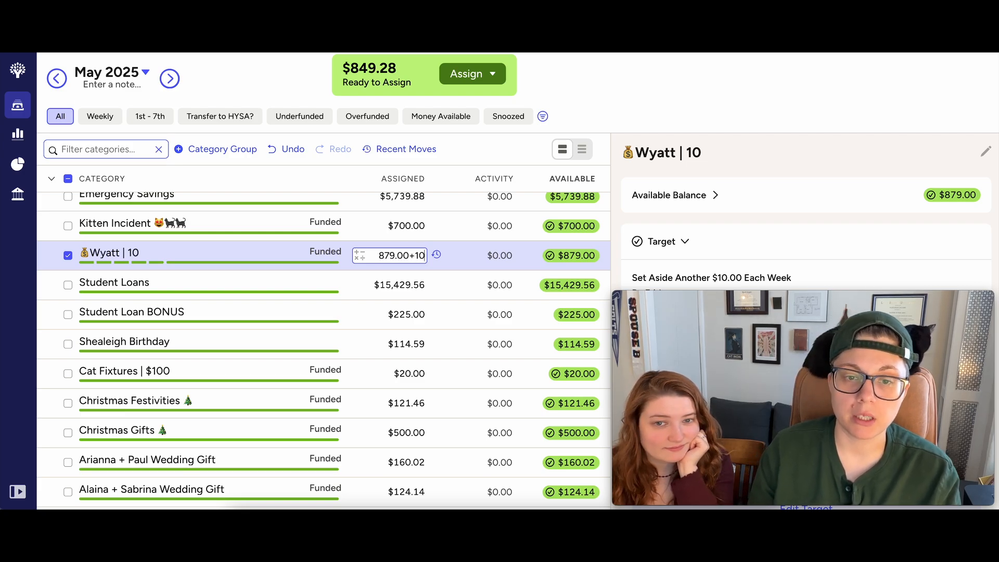
key("Return")
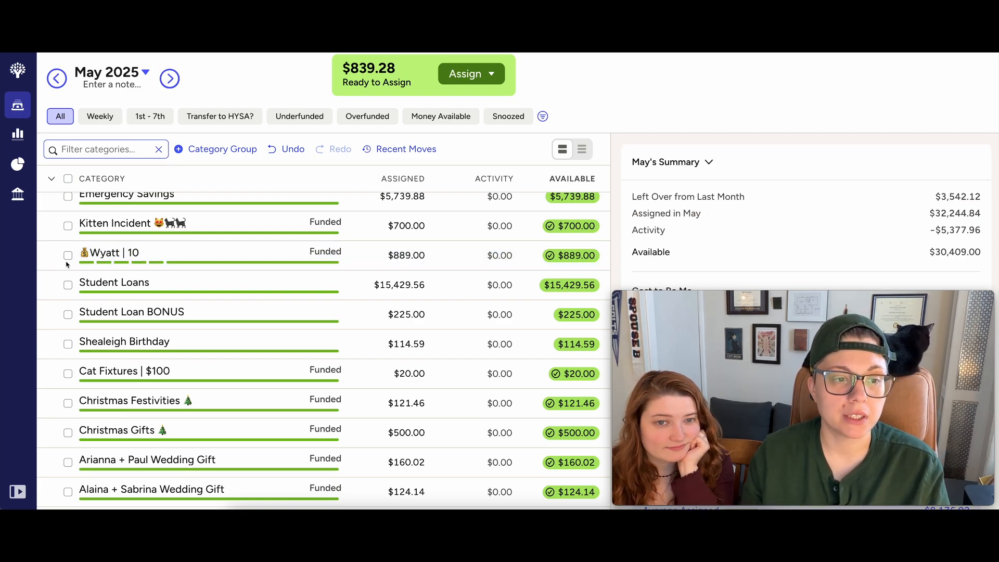
left_click(68, 255)
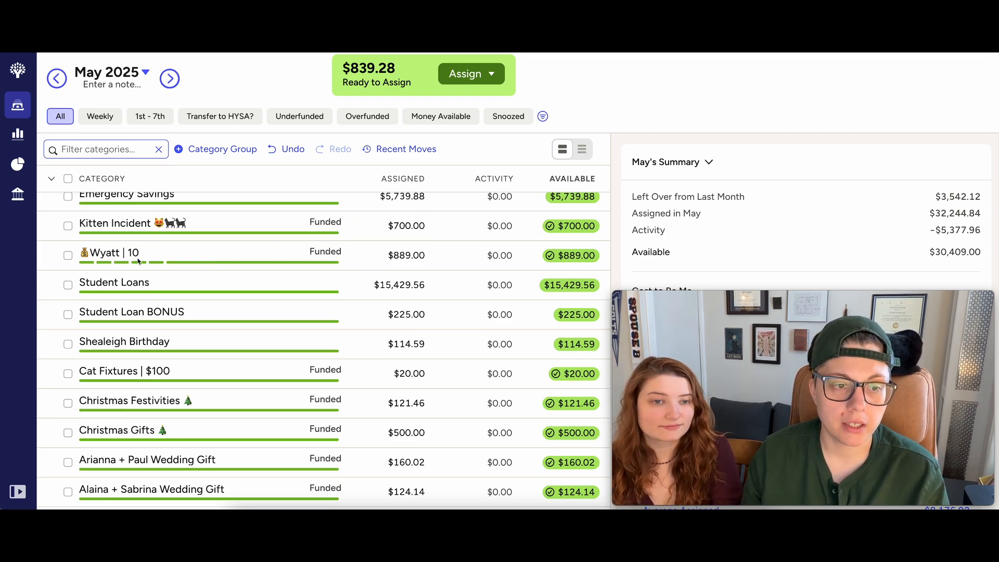
Step: Check how much the HYSA categories' targets need in June 2025, and return to the May budget
left_click(171, 81)
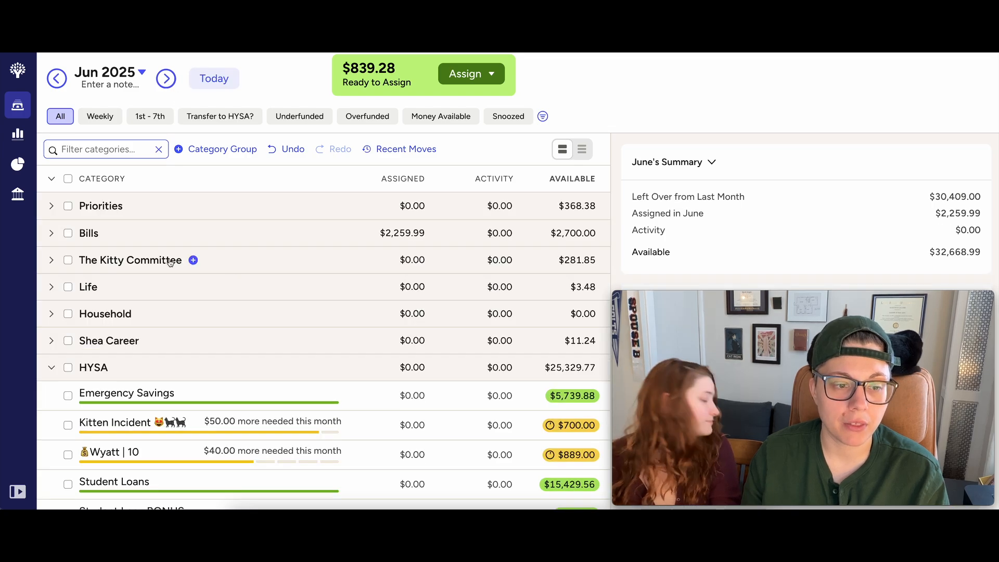
scroll(171, 262, "down", 4)
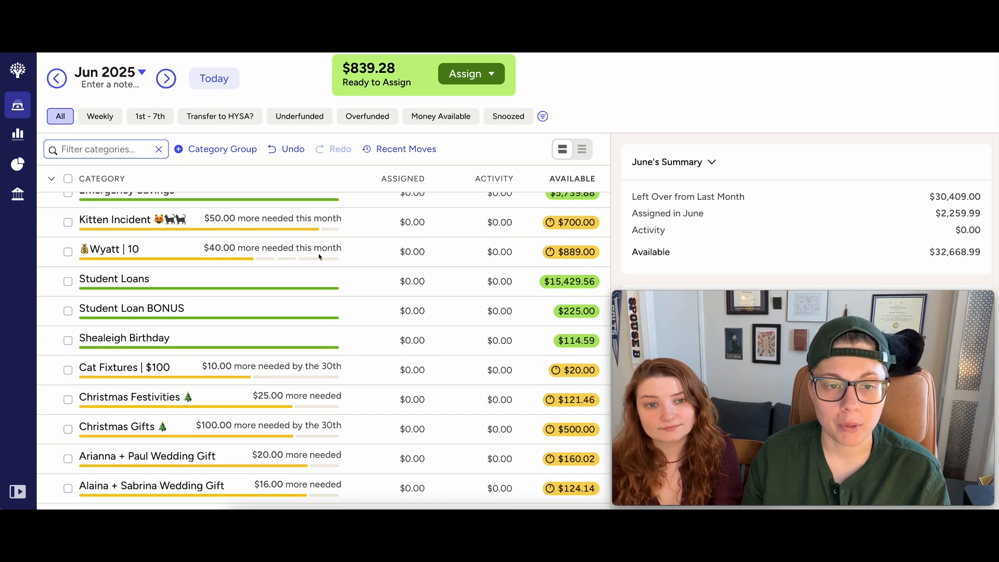
left_click(204, 82)
scroll(275, 250, "up", 4)
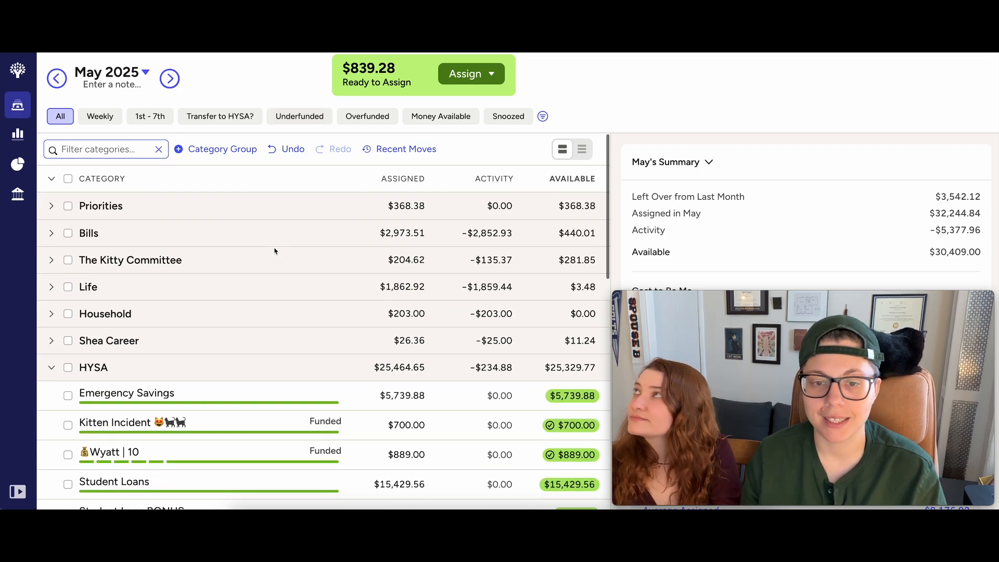
Step: In the Weekly view with its groups expanded, assign another $100 to Groceries and snooze its target
left_click(51, 179)
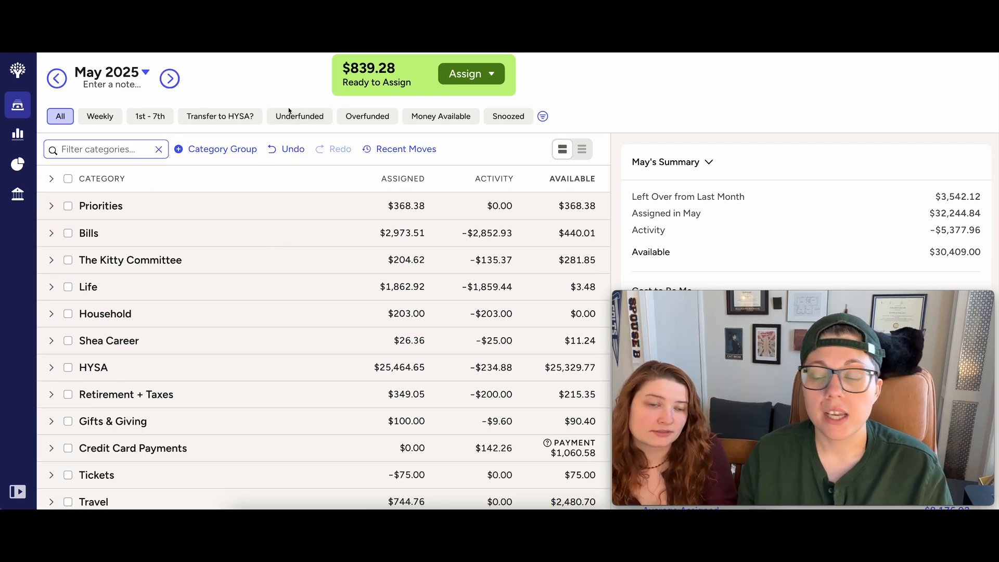
left_click(306, 118)
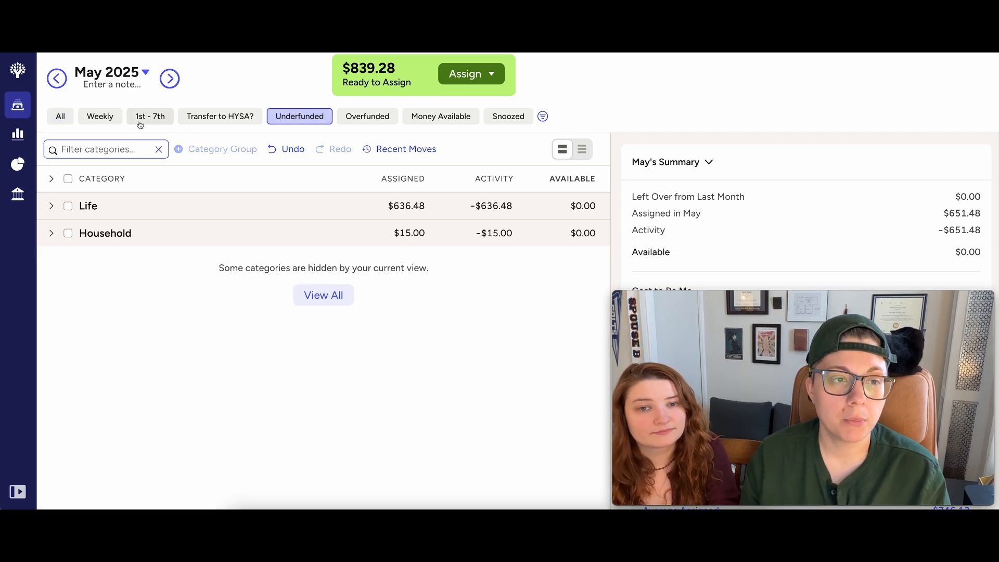
left_click(112, 117)
left_click(52, 180)
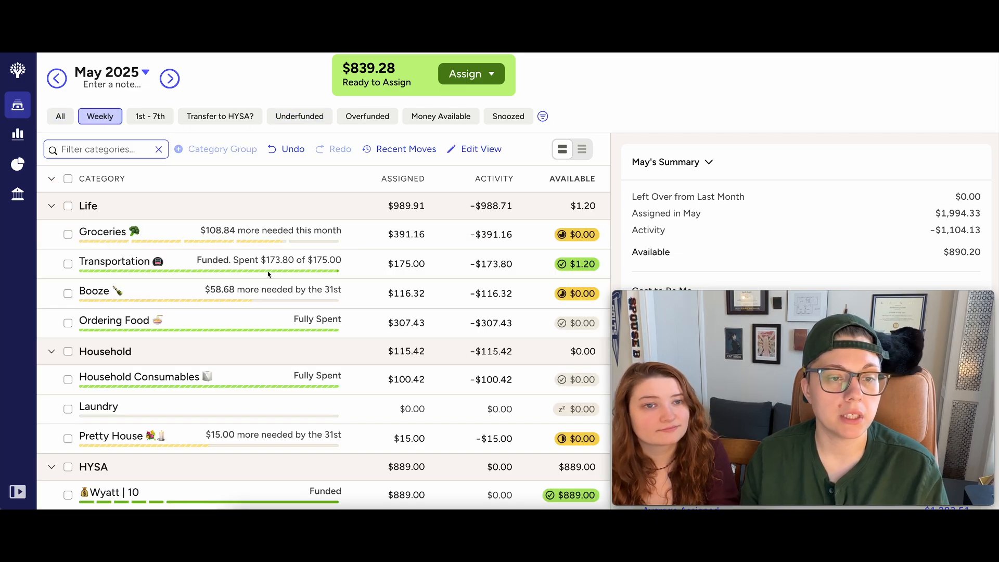
left_click(392, 235)
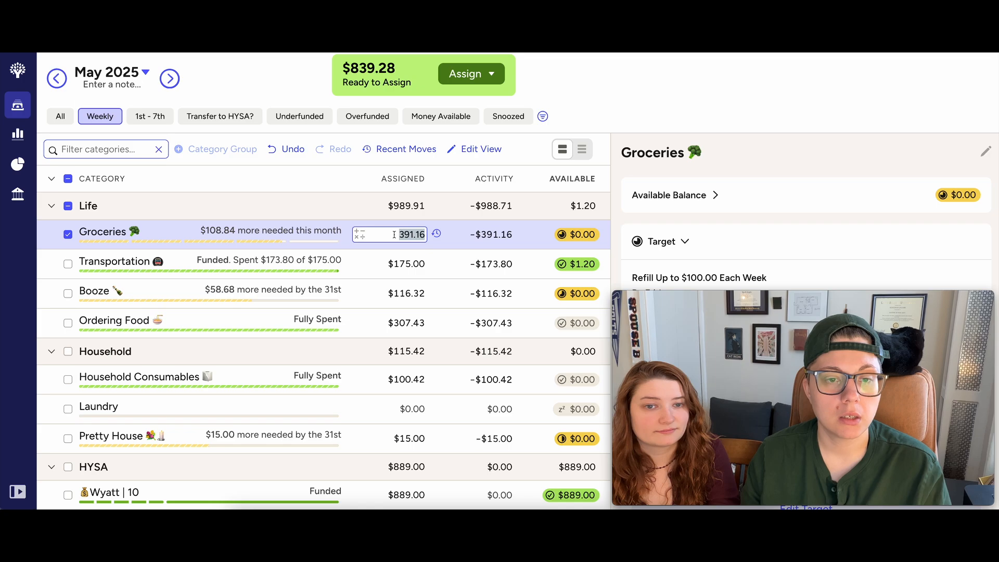
type("+100")
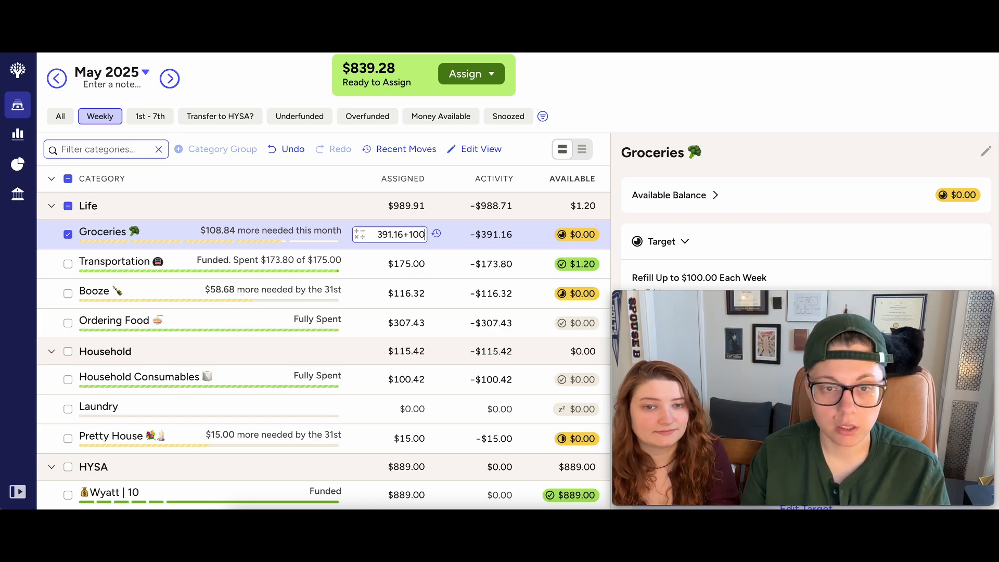
key("Return")
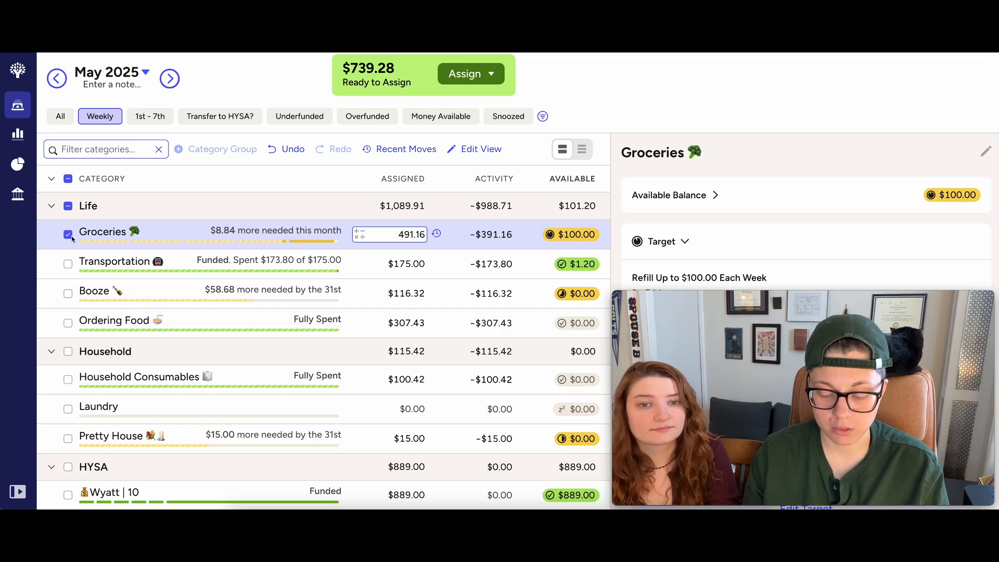
left_click(71, 235)
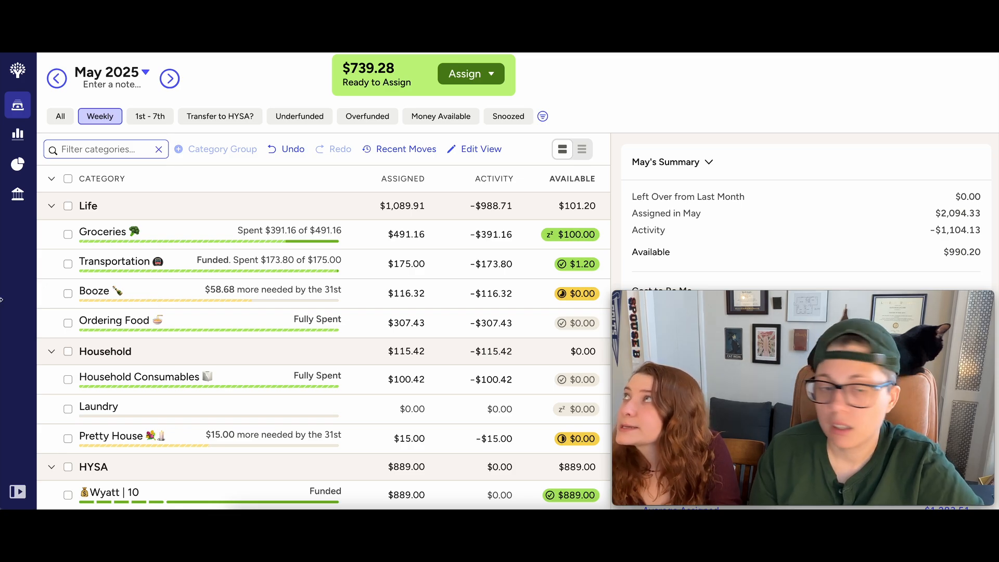
Step: Snooze the Booze category's target for May and look over the remaining weekly categories
left_click(69, 296)
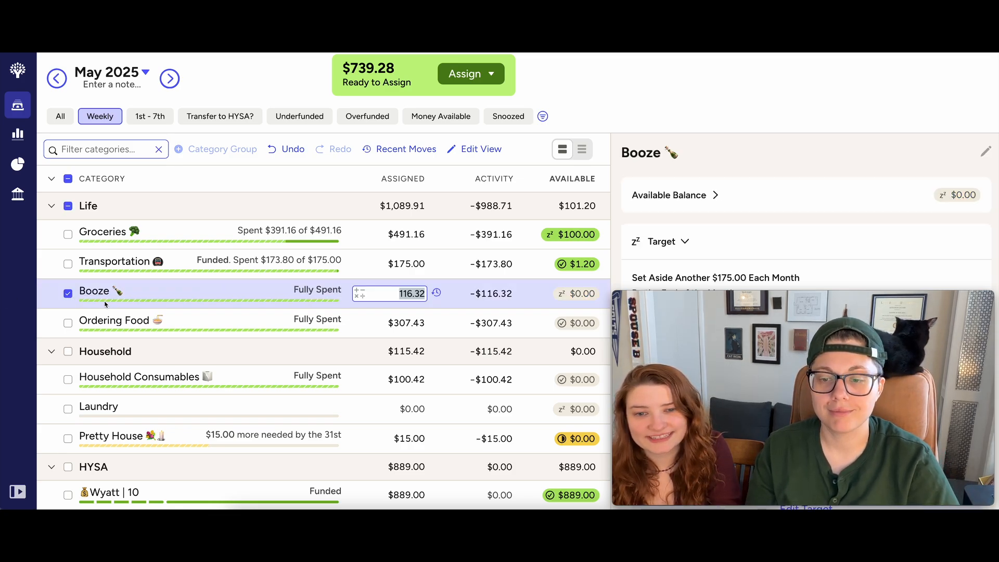
left_click(70, 294)
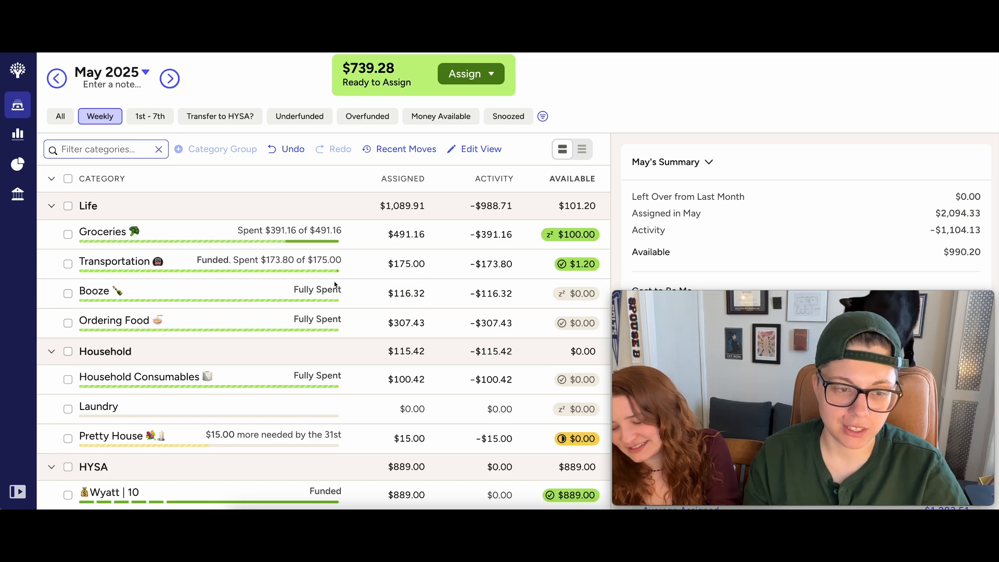
scroll(333, 283, "down", 2)
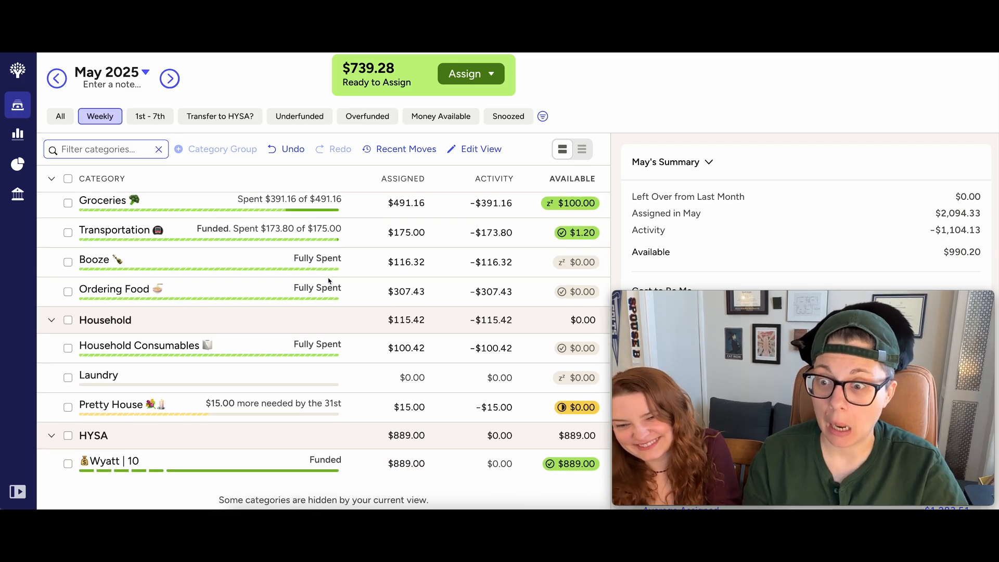
scroll(329, 281, "up", 2)
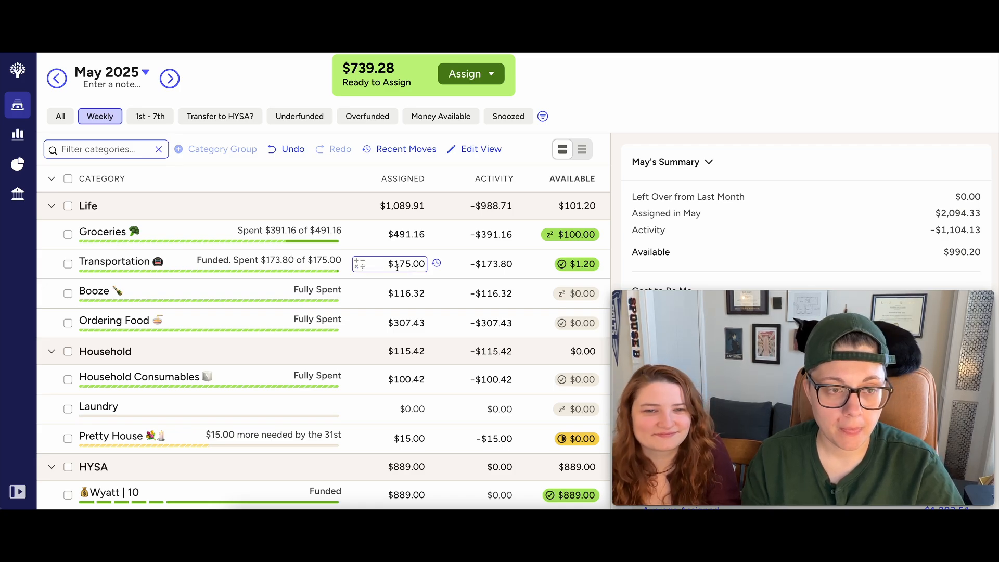
Step: Look through the pending and recent Transportation transactions across all accounts, and return to the May budget
left_click(18, 195)
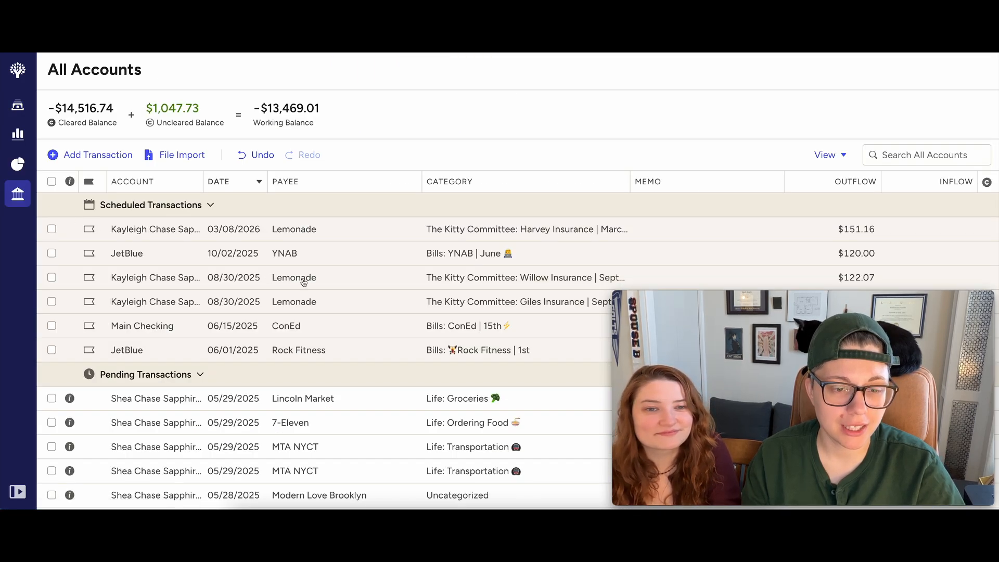
scroll(304, 282, "down", 10)
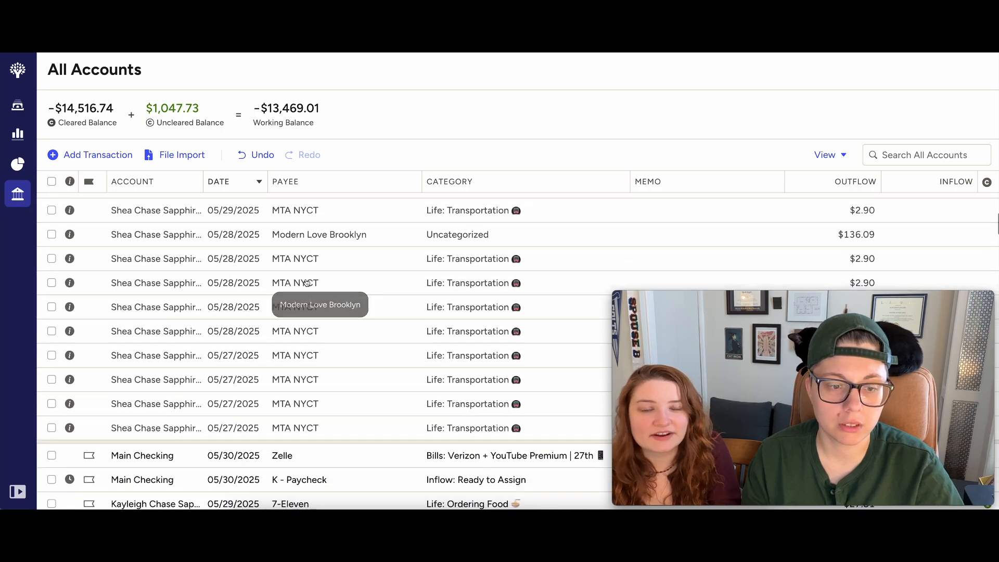
scroll(307, 283, "up", 2)
scroll(307, 283, "down", 5)
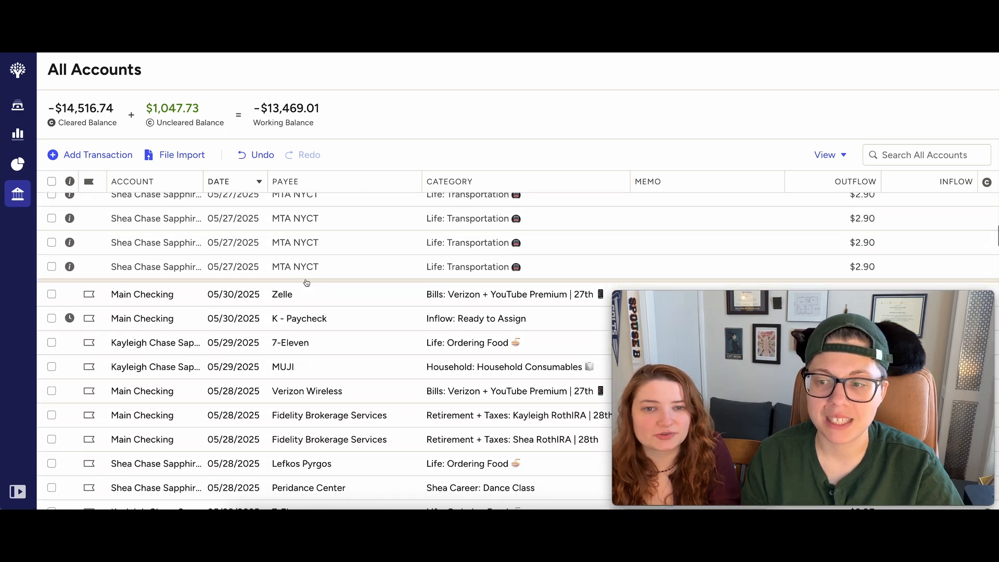
scroll(307, 283, "up", 5)
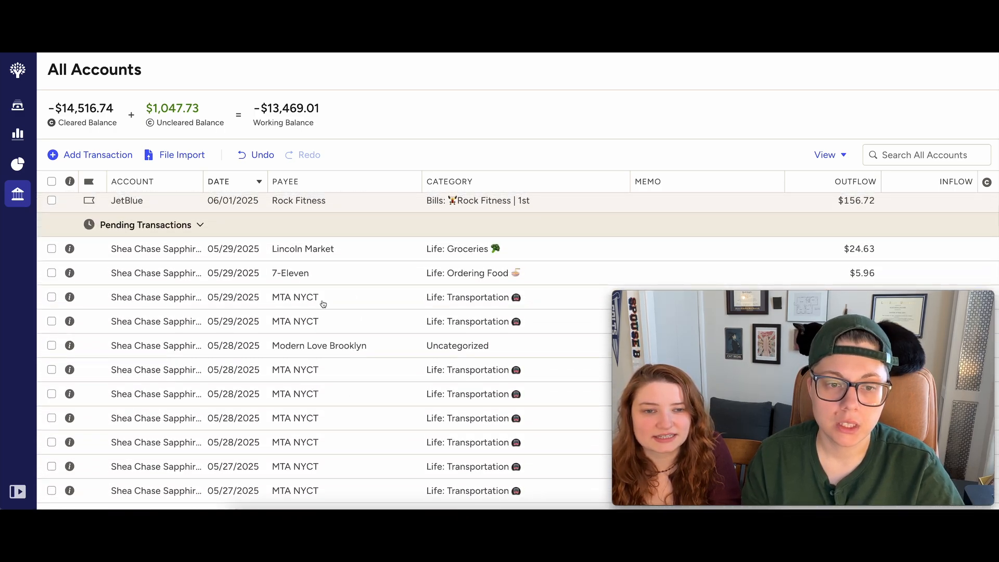
scroll(323, 307, "down", 3)
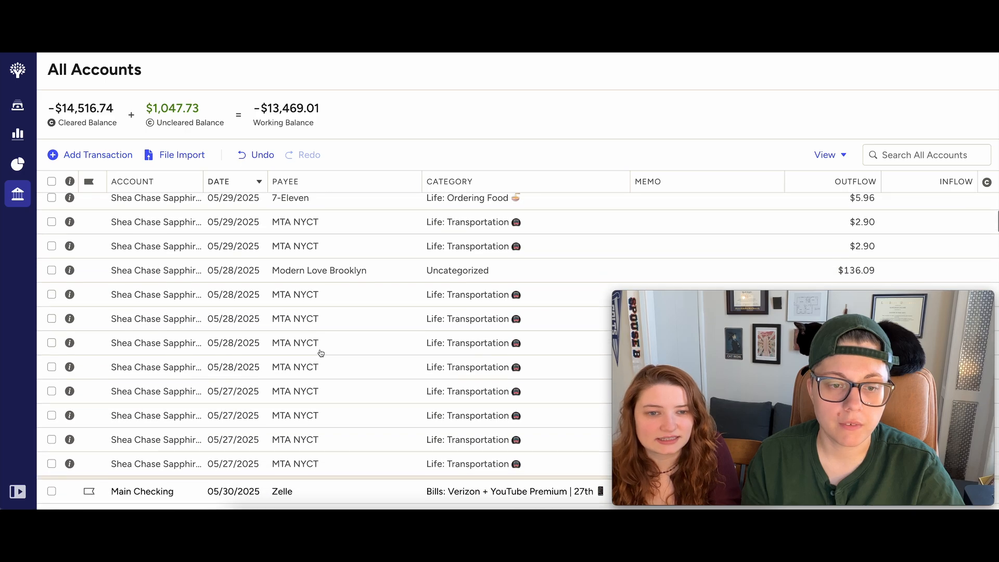
scroll(321, 353, "down", 1)
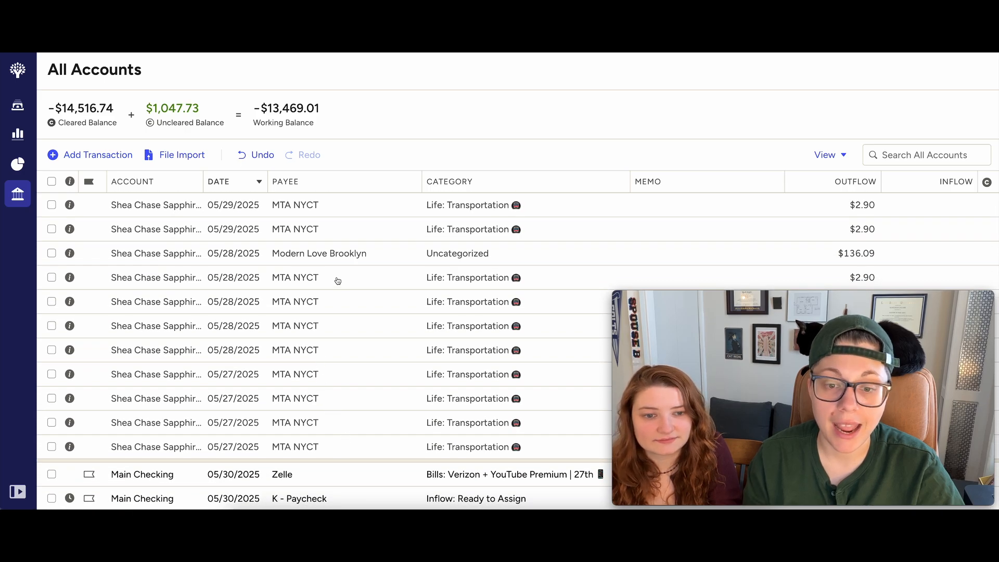
scroll(336, 279, "up", 5)
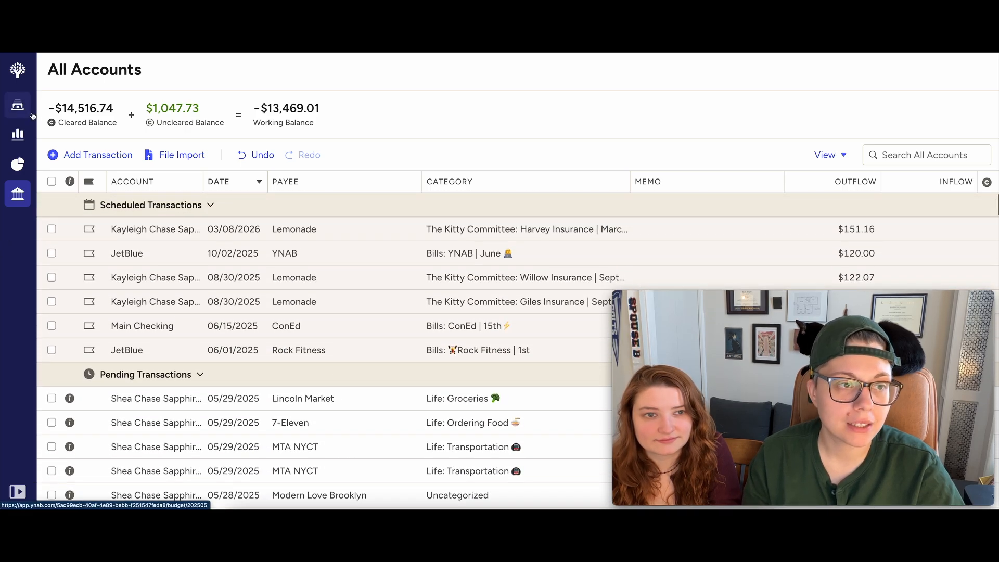
left_click(18, 105)
scroll(116, 285, "down", 1)
scroll(116, 285, "up", 1)
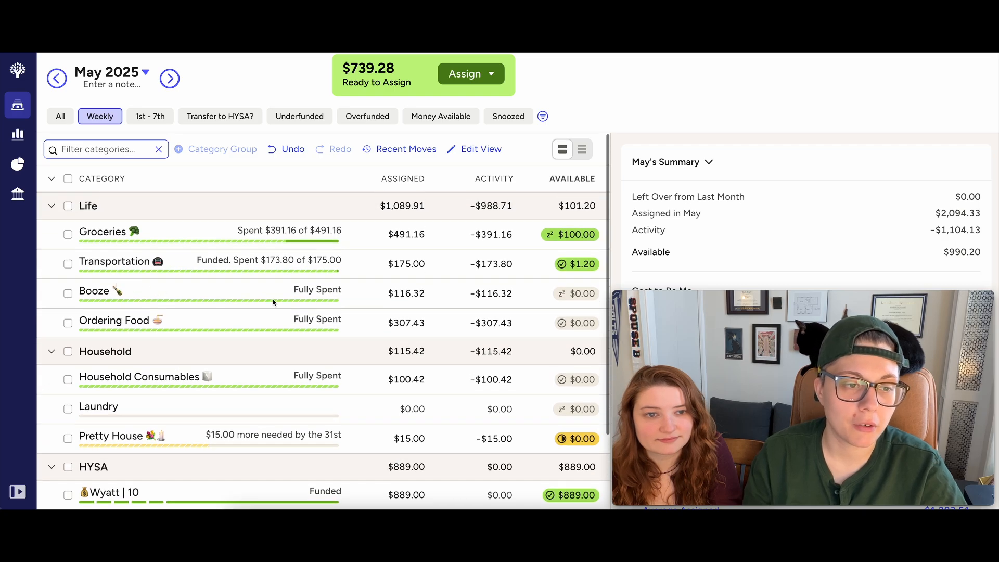
Step: Assign another $29 to the Transportation category in the Life group
scroll(146, 271, "down", 1)
left_click(391, 238)
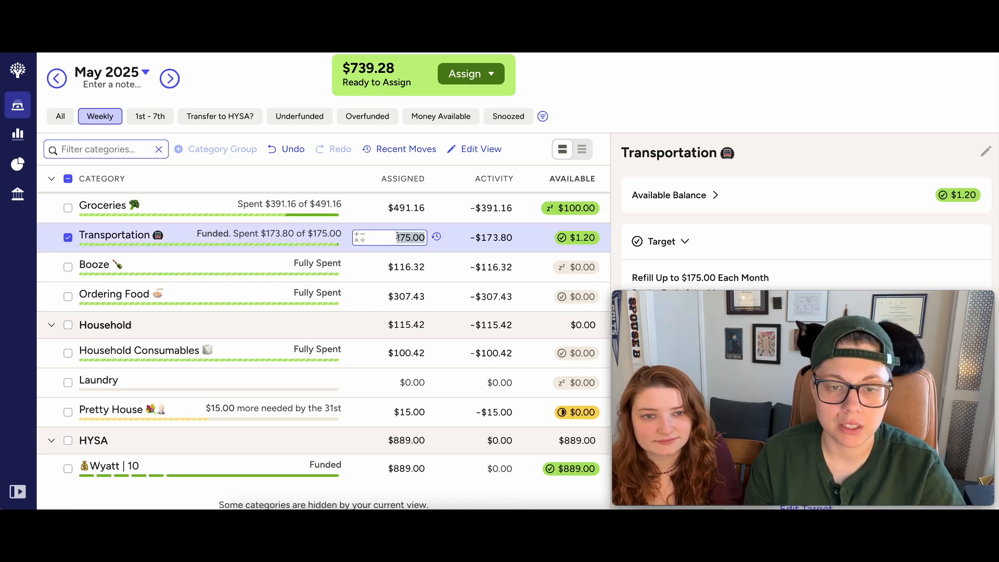
type("+29")
key("Return")
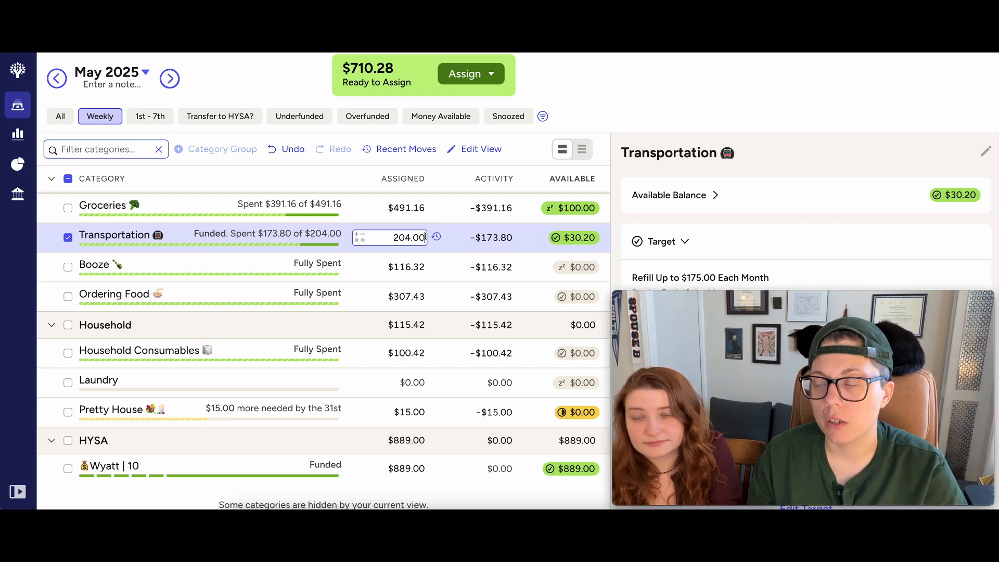
Step: Add three amounts of $6, plus $12 and $3, to Transportation's assigned amount and deselect the category
type("+6")
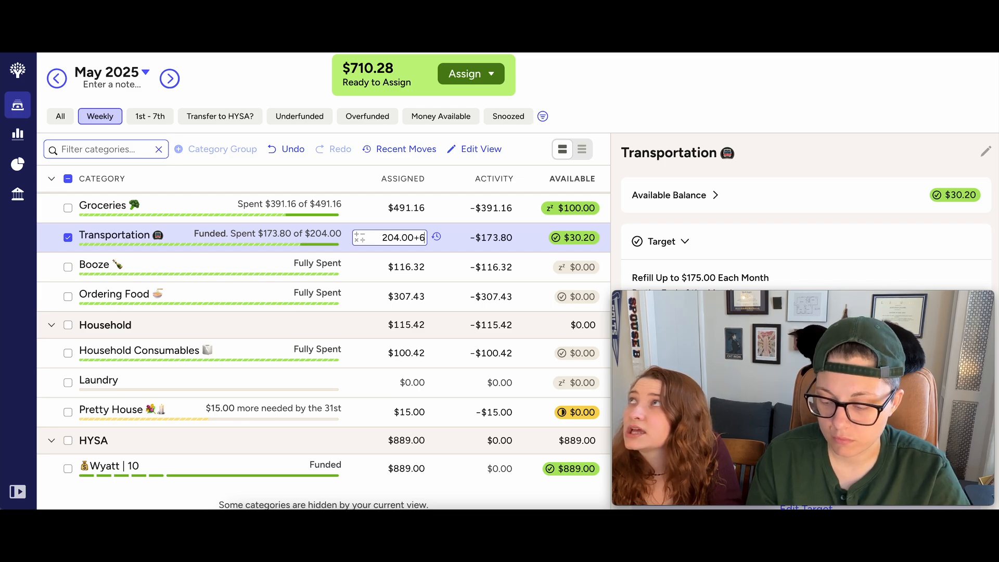
type("+6+")
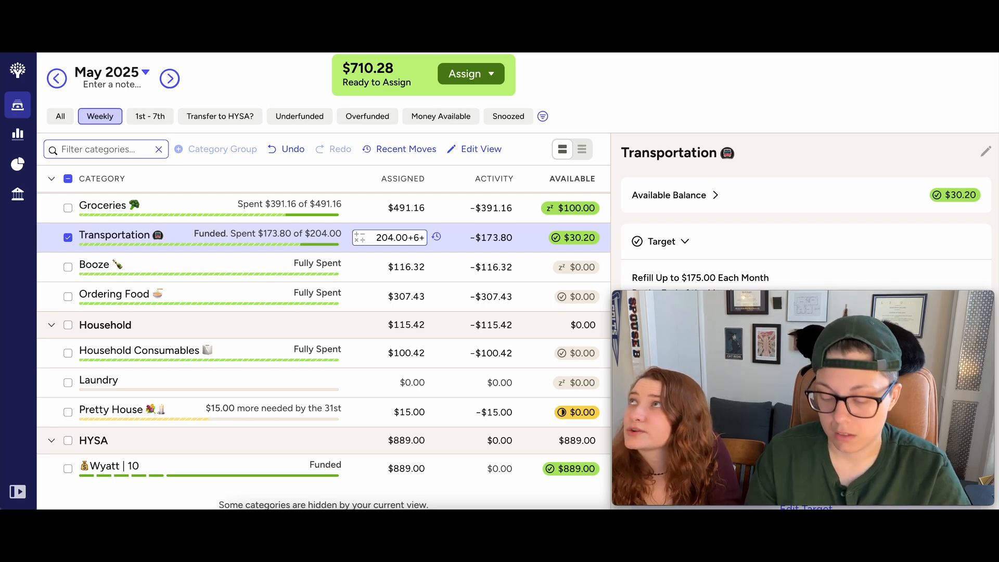
type("6")
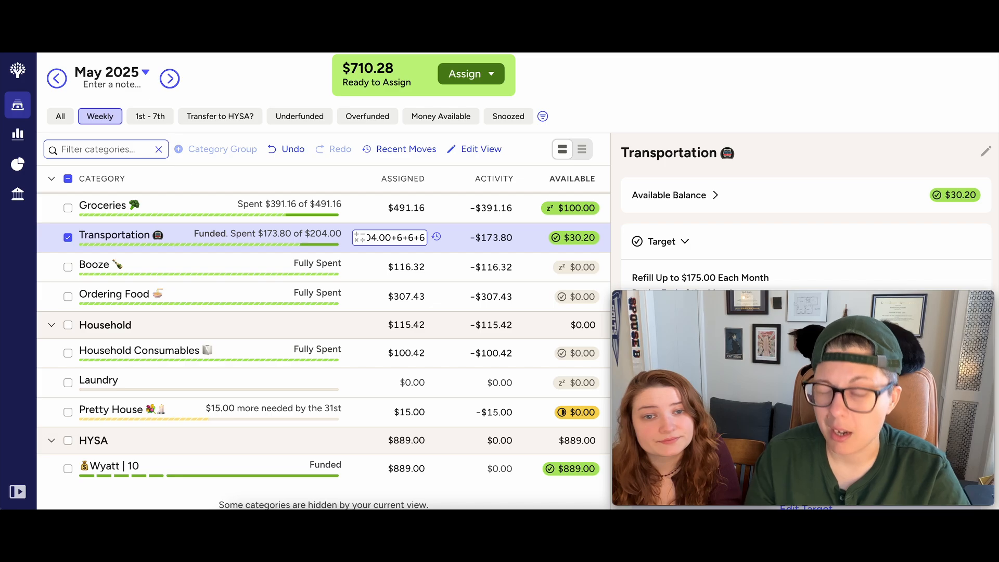
type("+12")
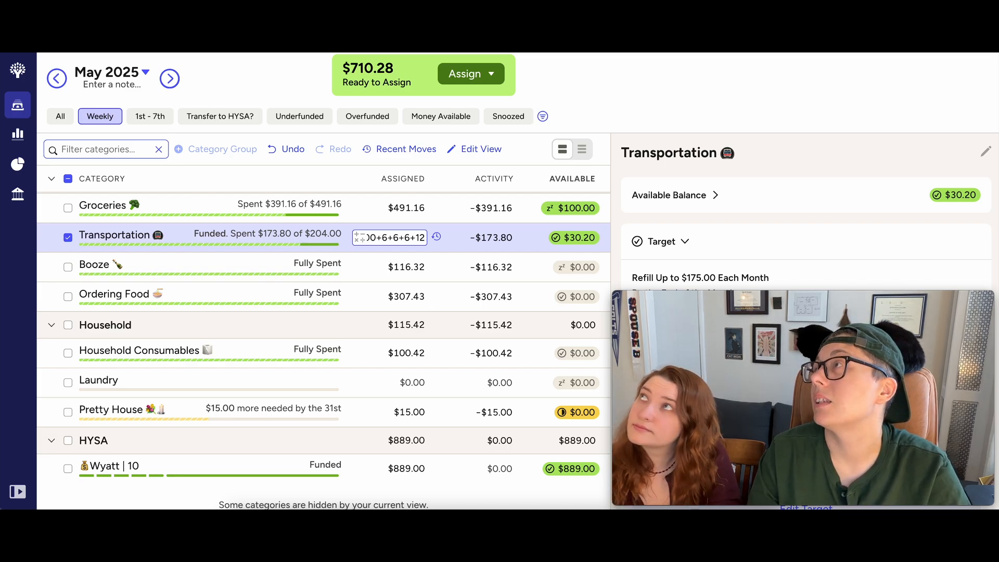
type("+3")
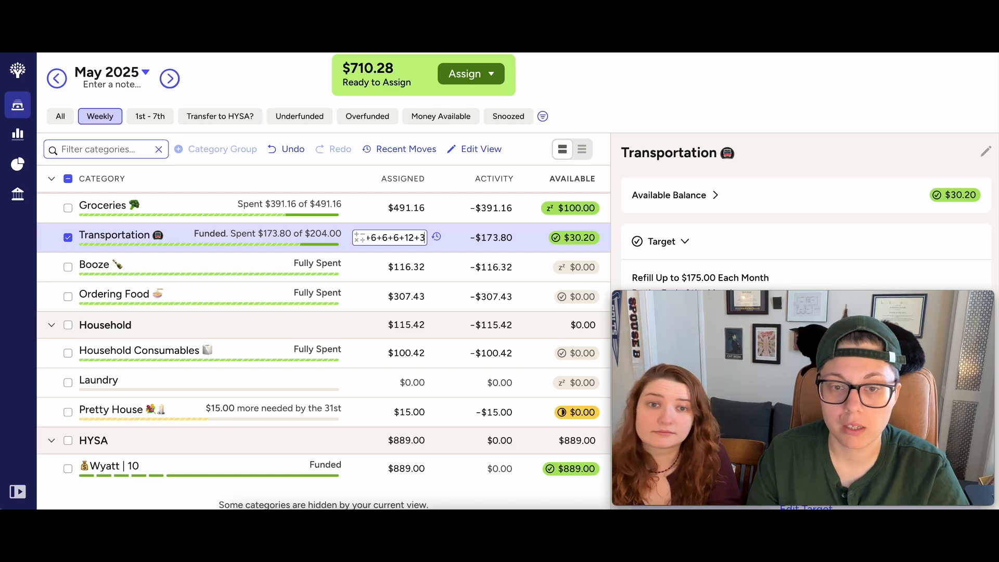
key("Return")
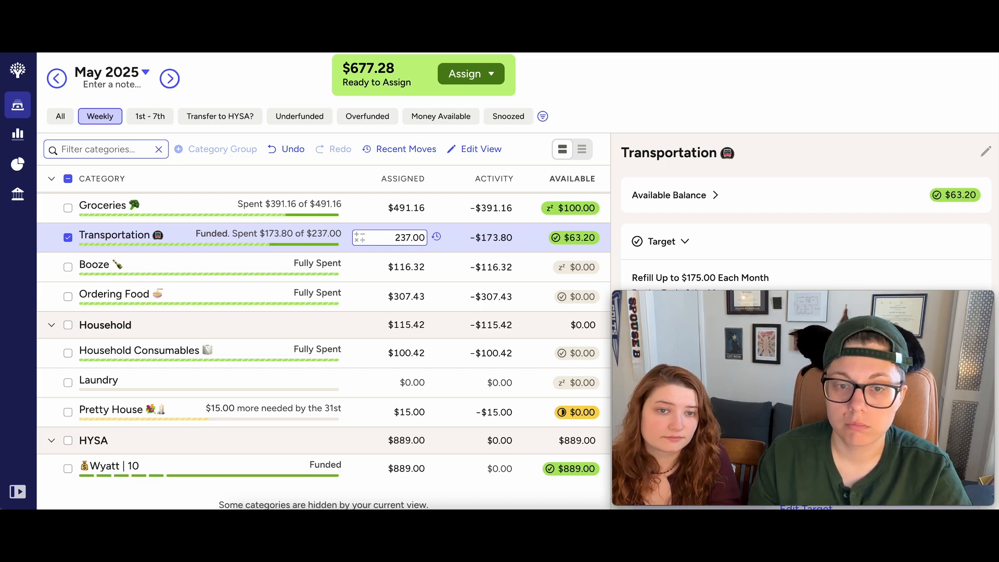
left_click(70, 238)
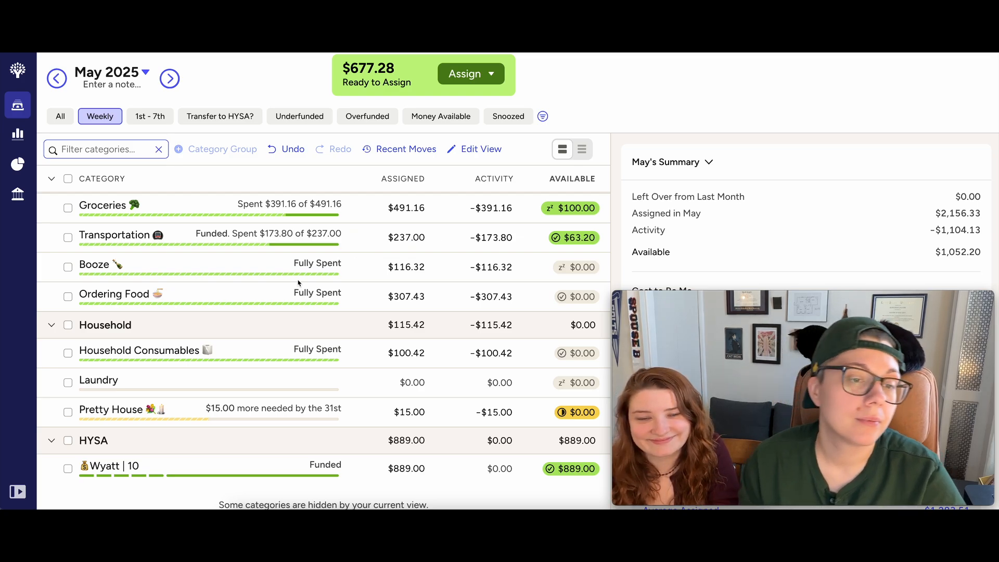
Step: Collapse the Life group and assign another $5 to Household Consumables, leaving the category deselected
scroll(295, 276, "up", 1)
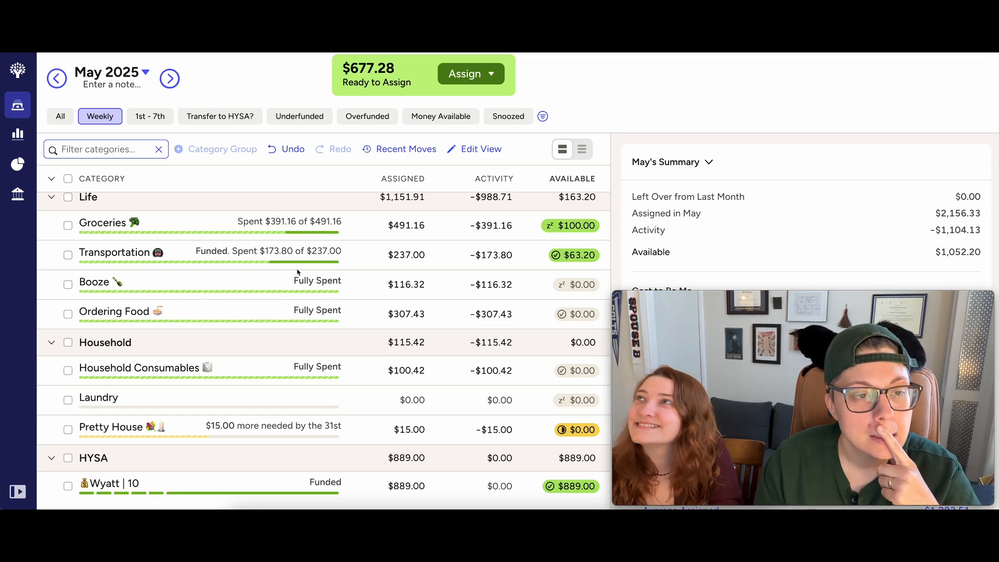
scroll(298, 271, "up", 1)
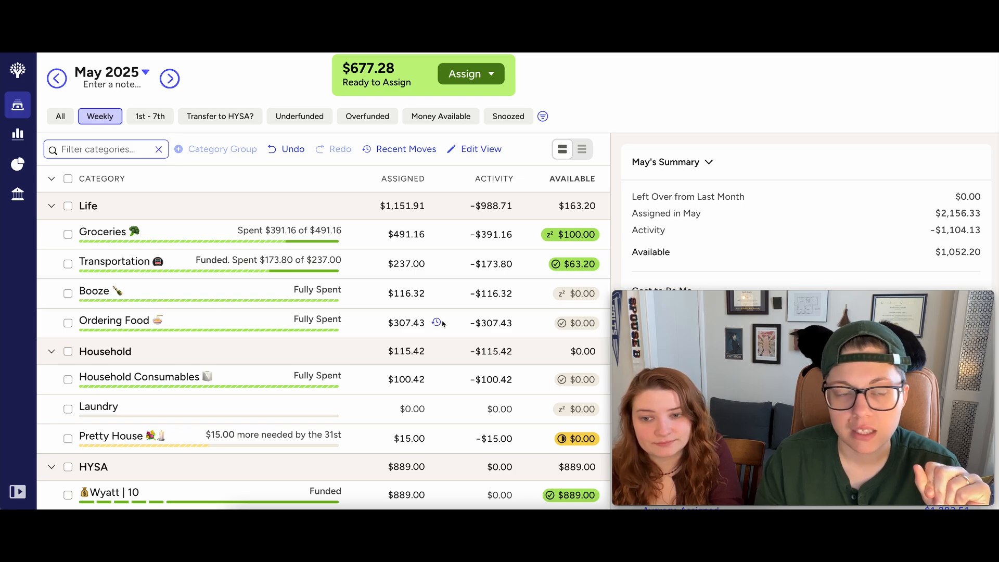
left_click(53, 206)
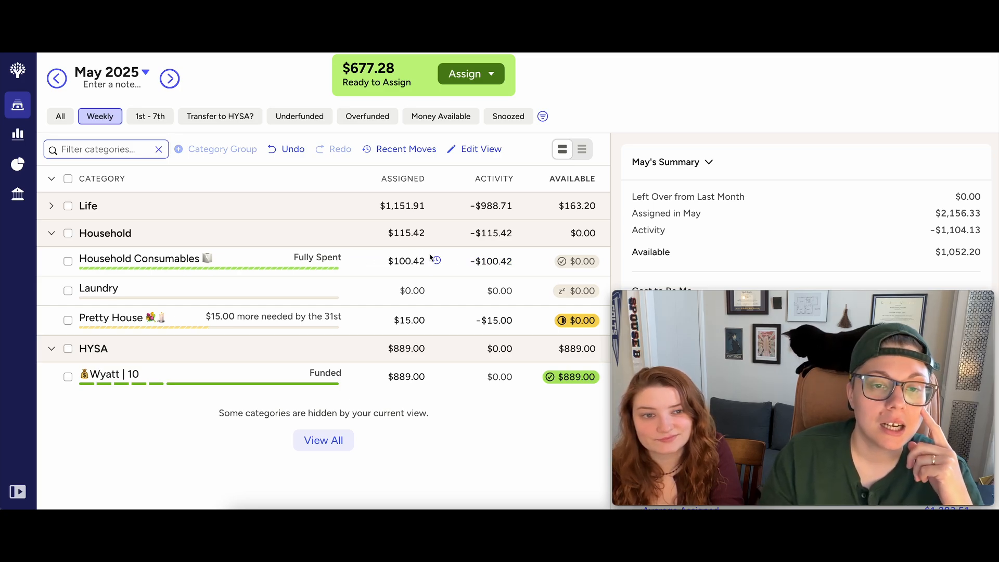
left_click(398, 261)
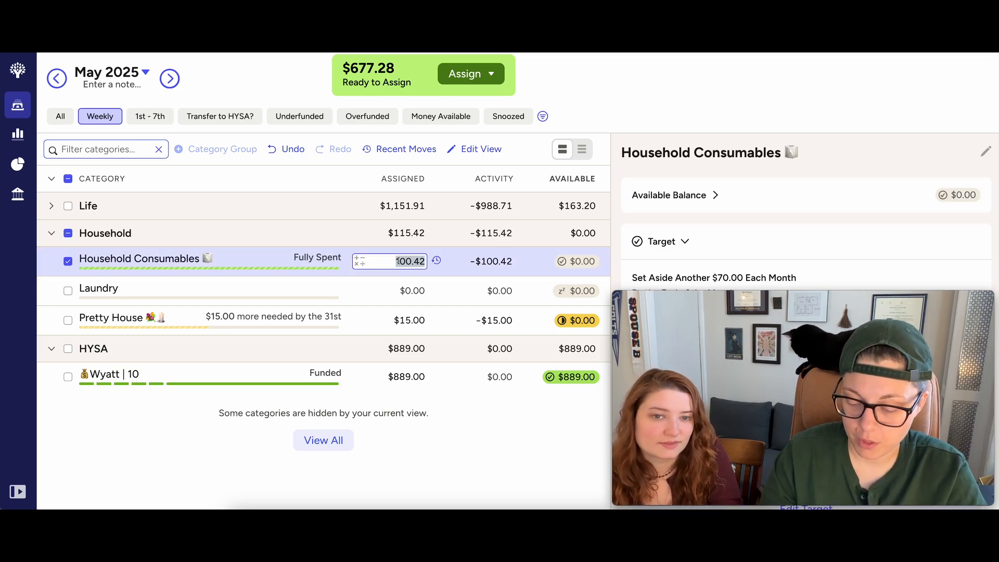
type("+5")
key("Return")
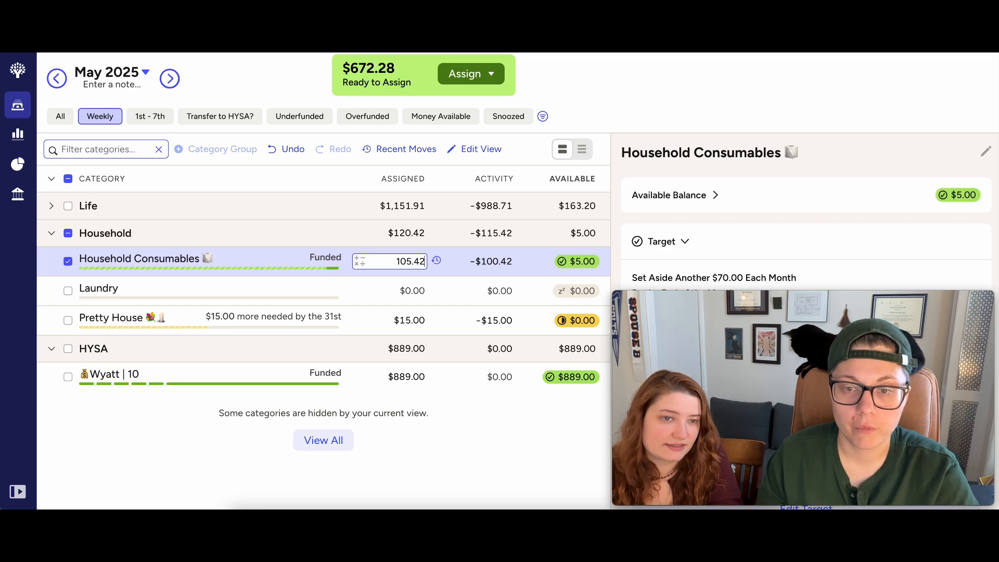
left_click(68, 259)
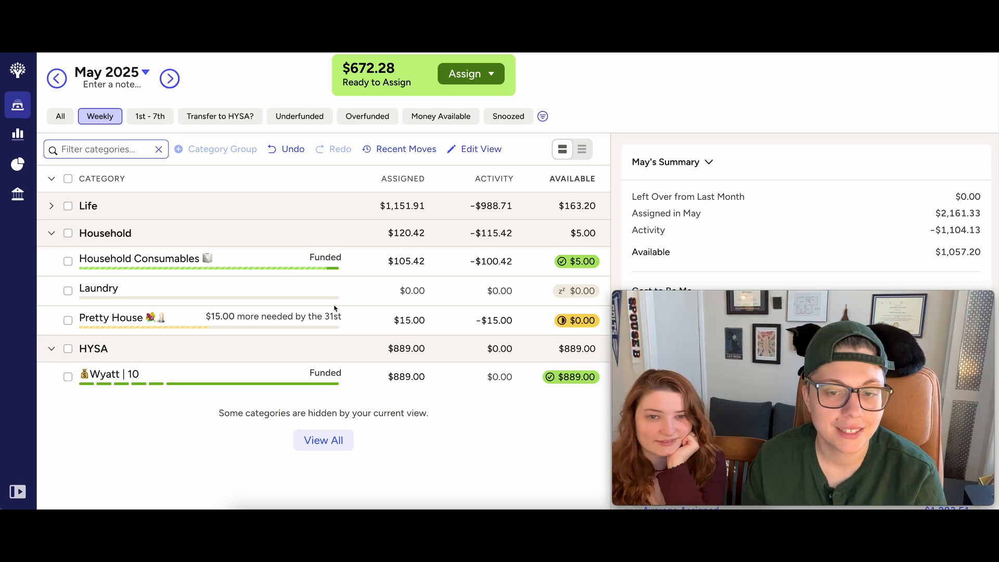
Step: Assign another $15 to the Pretty House category and deselect it
left_click(397, 320)
left_click(190, 333)
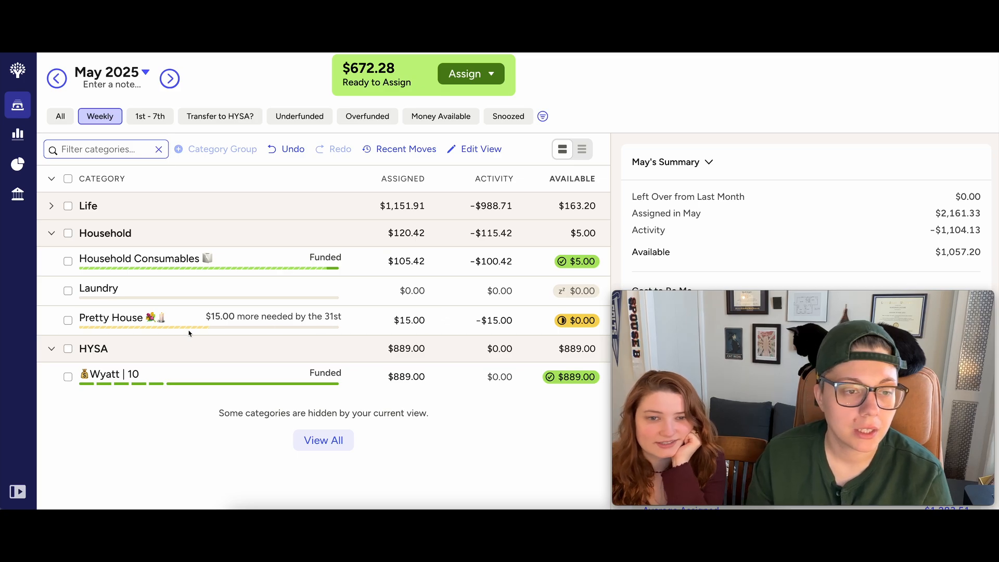
left_click(419, 321)
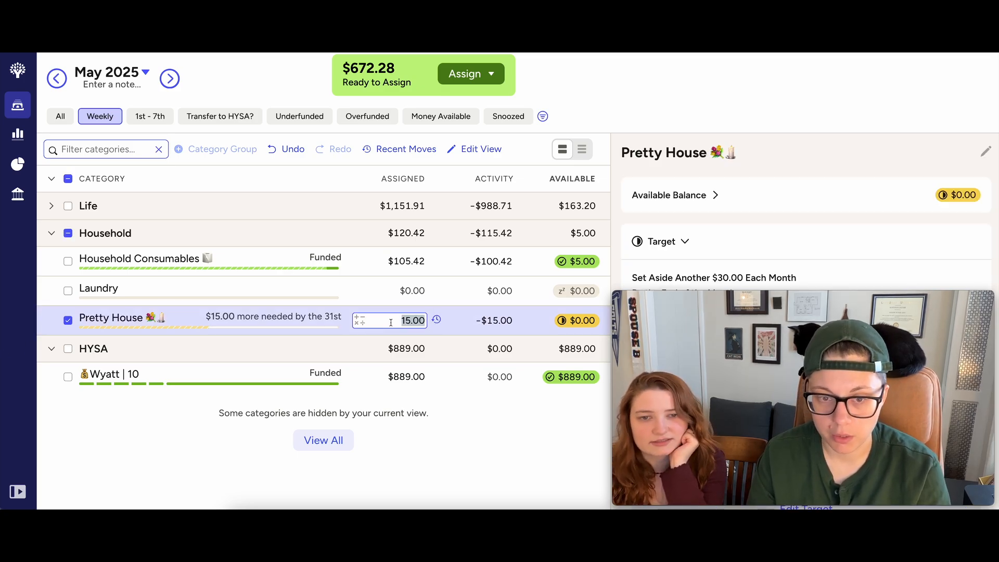
key("Right")
type("+15")
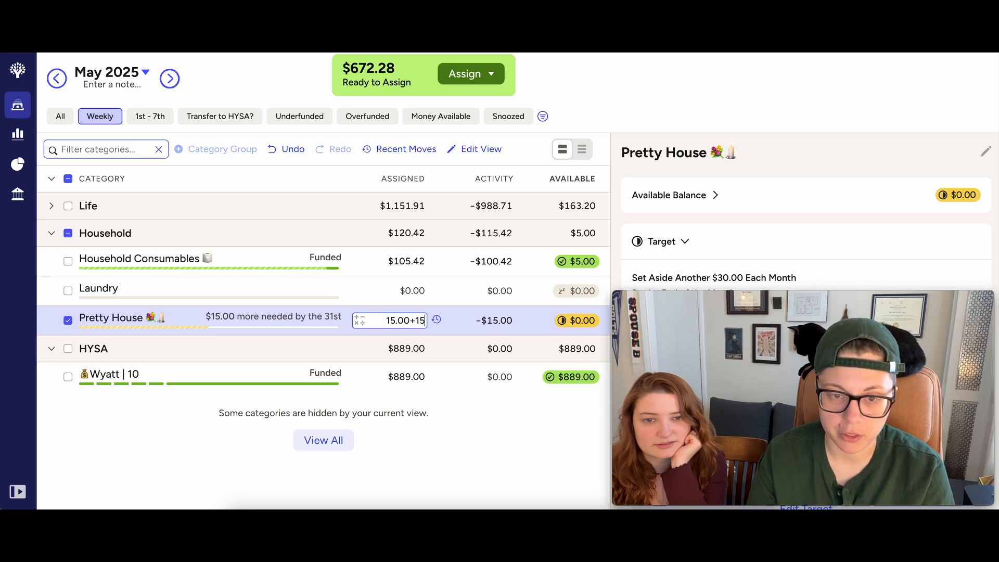
key("Return")
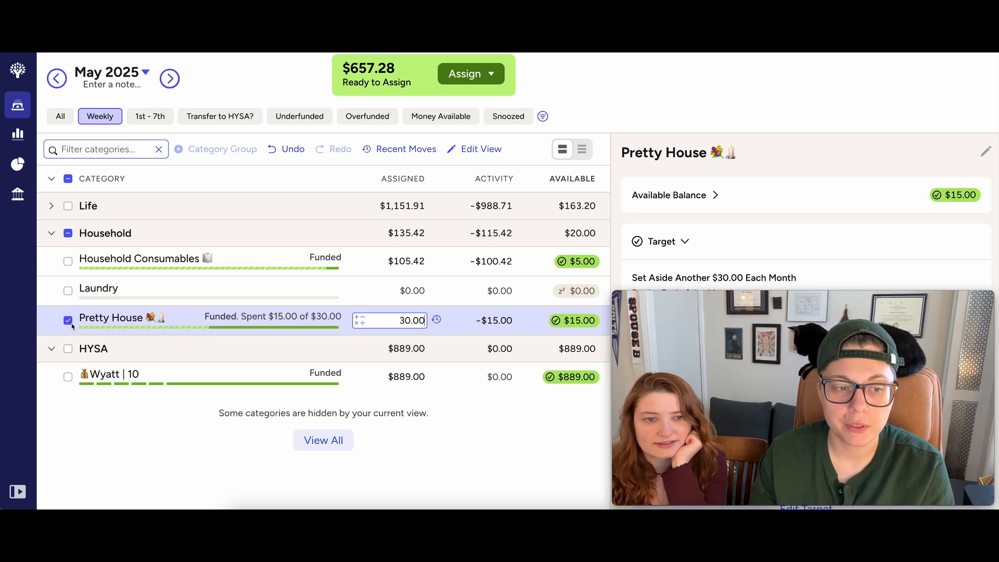
left_click(108, 327)
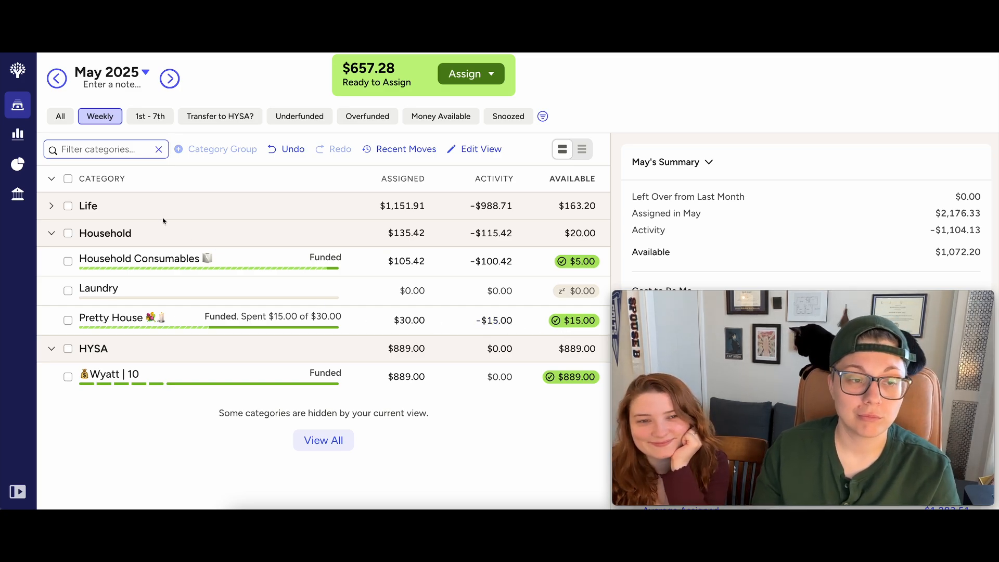
Step: Expand all category groups in the full budget and show only the underfunded categories
left_click(58, 120)
left_click(50, 179)
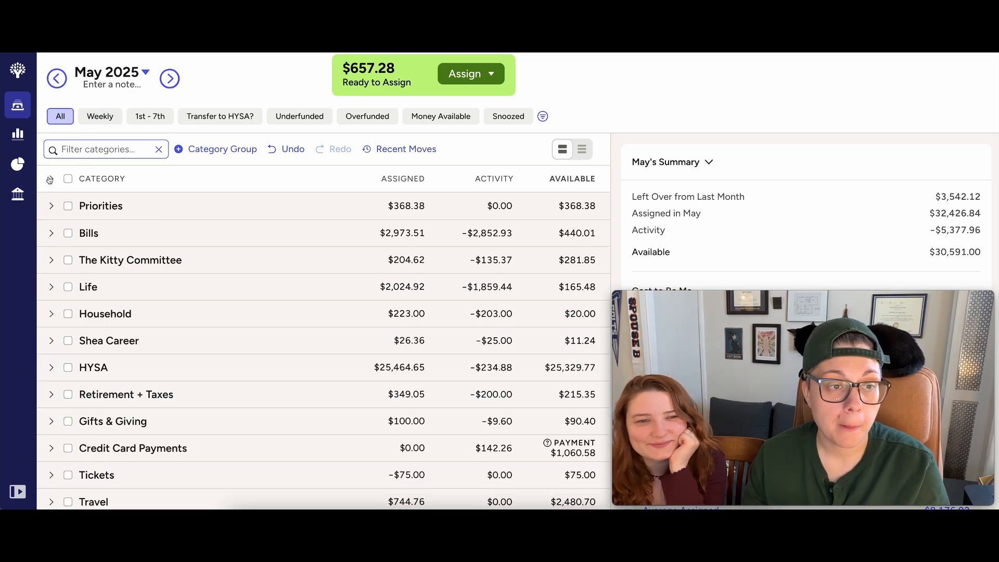
left_click(50, 179)
left_click(307, 119)
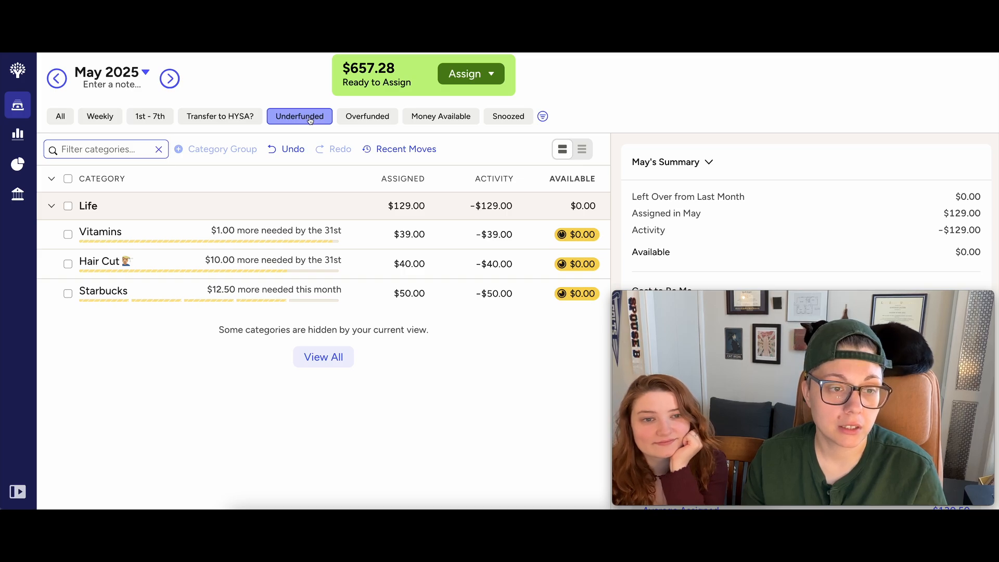
Step: Check the Hair Cut target among the underfunded Life categories and add $40 to Hair Cut's assigned amount
left_click(69, 207)
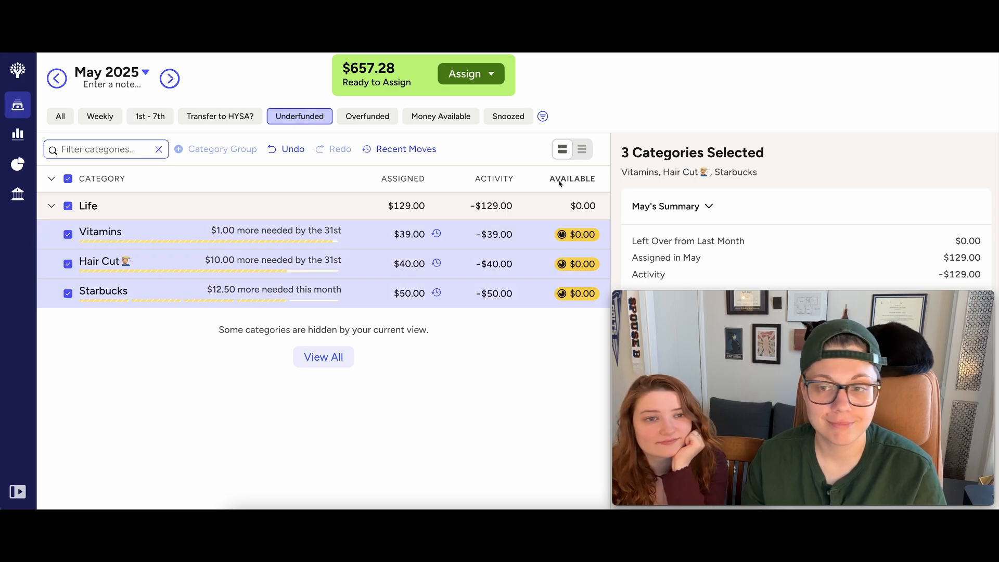
left_click(711, 207)
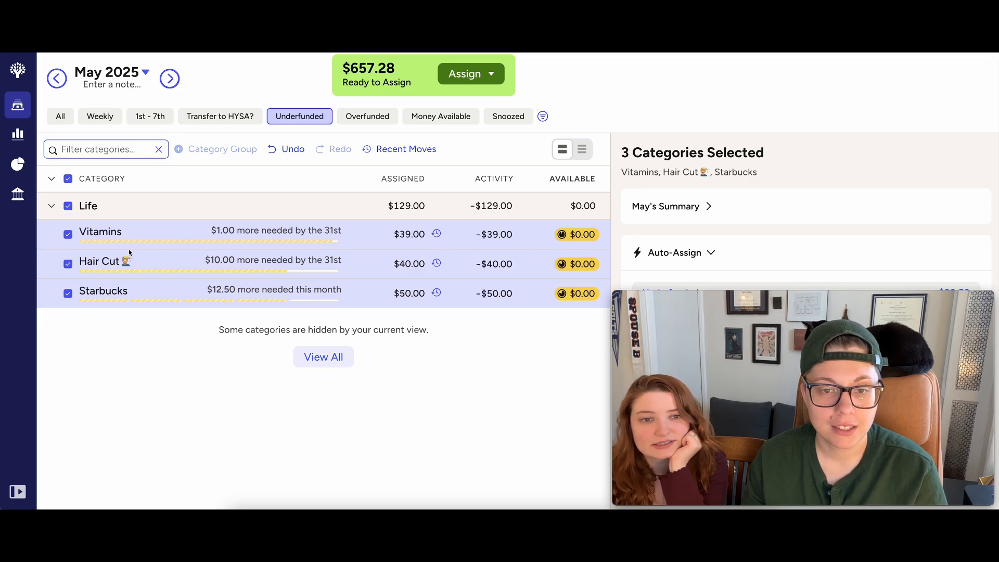
left_click(68, 235)
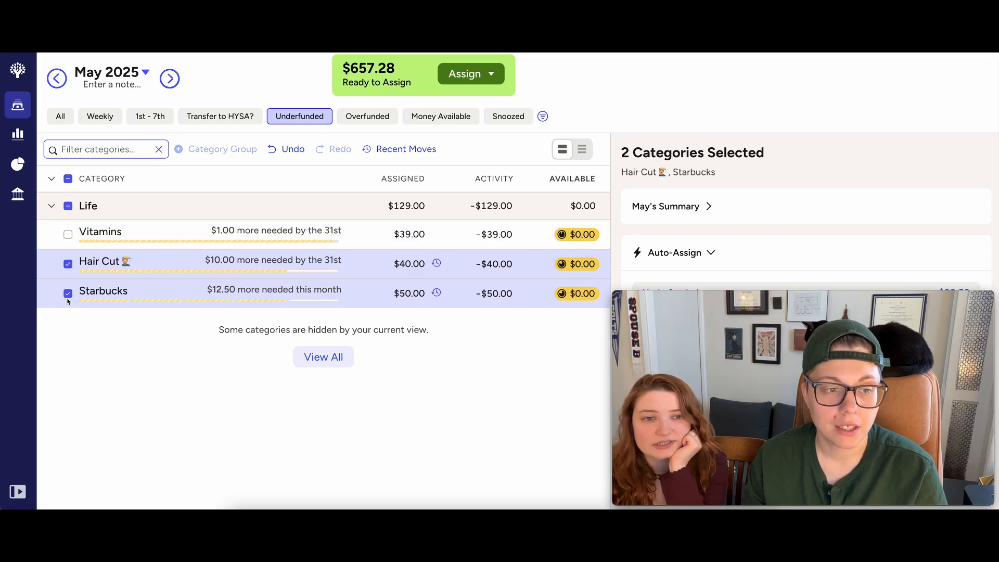
left_click(68, 295)
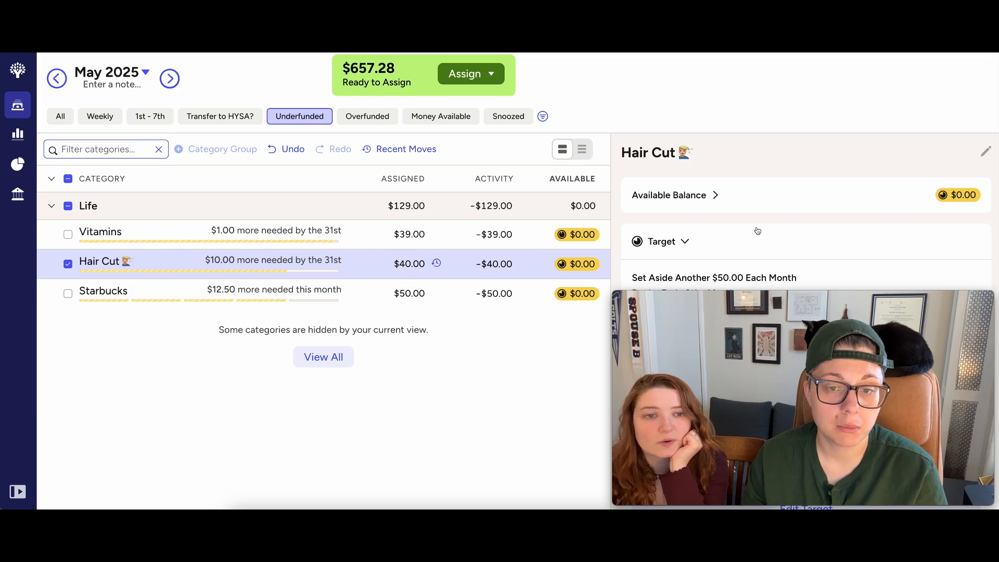
scroll(755, 230, "down", 4)
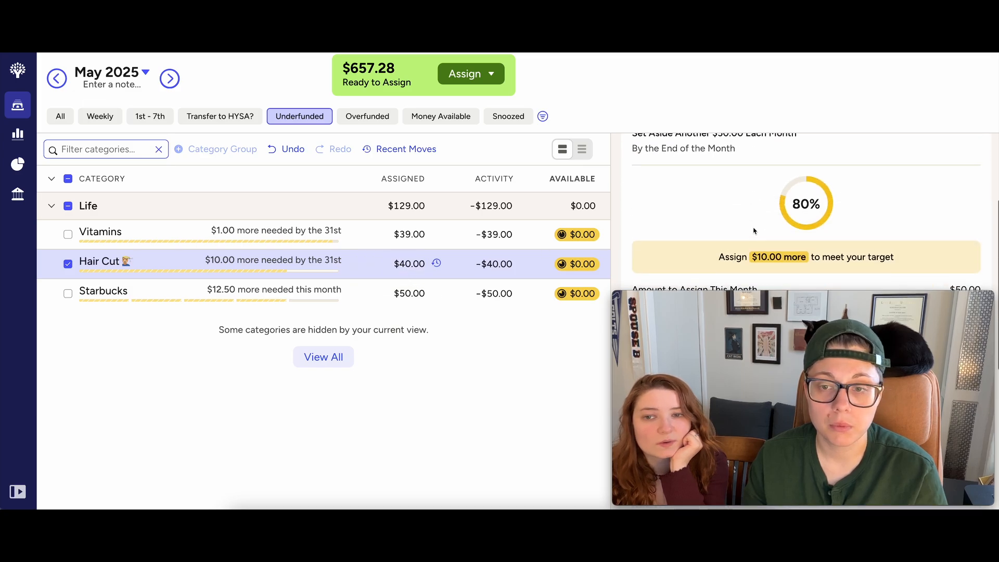
left_click(67, 264)
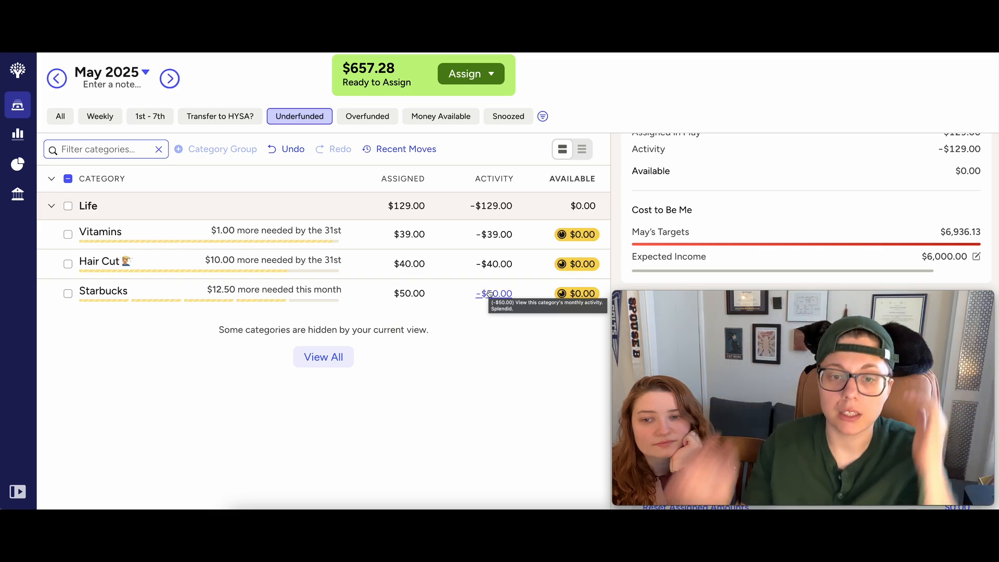
left_click(412, 267)
type("+40")
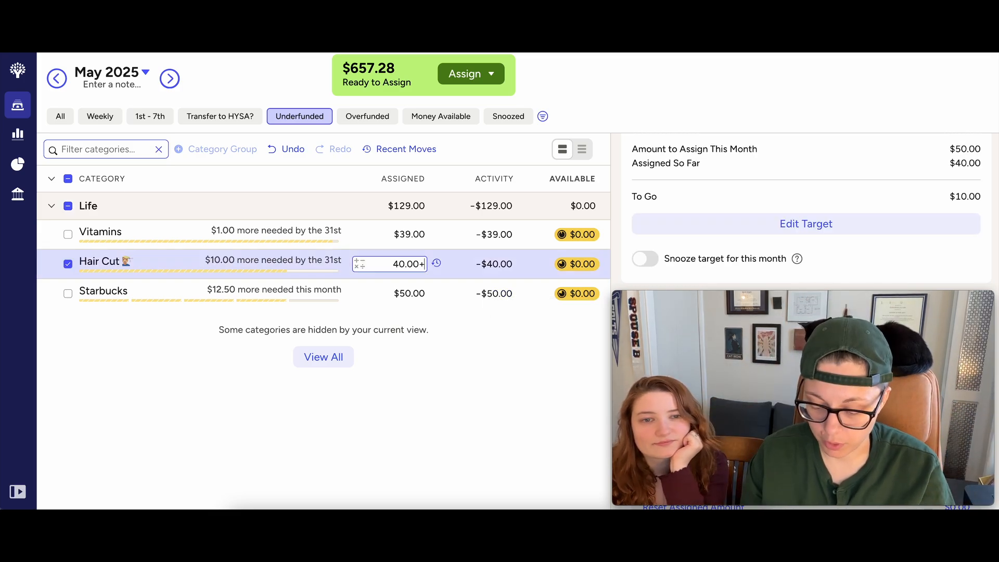
key("Return")
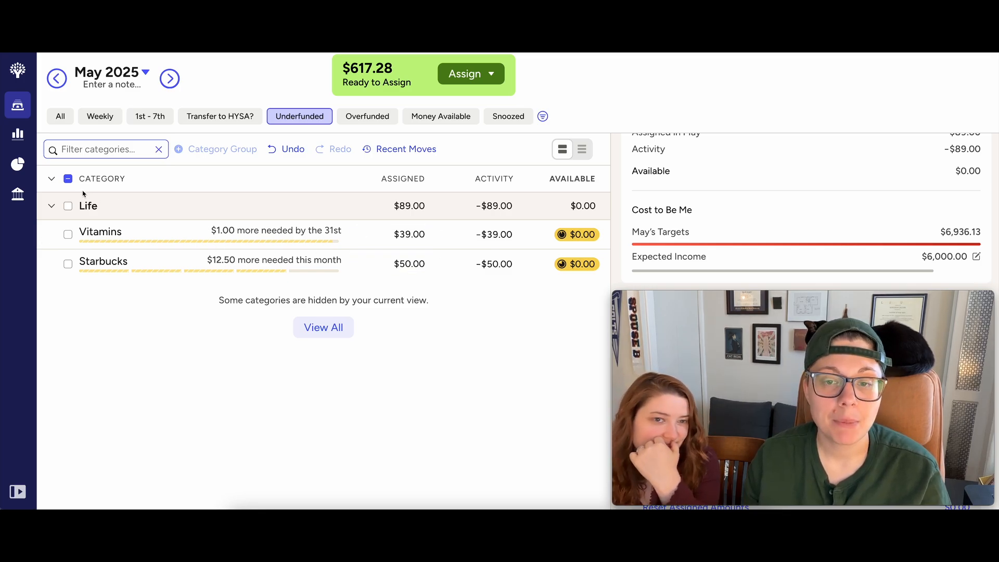
Step: Snooze this month's targets for Vitamins and Starbucks and show all categories again
left_click(67, 179)
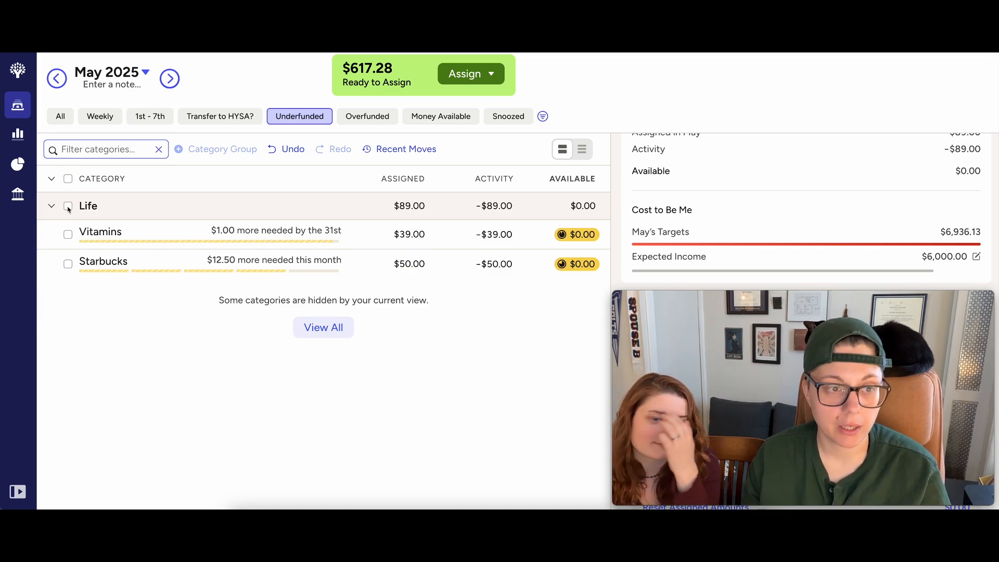
left_click(68, 206)
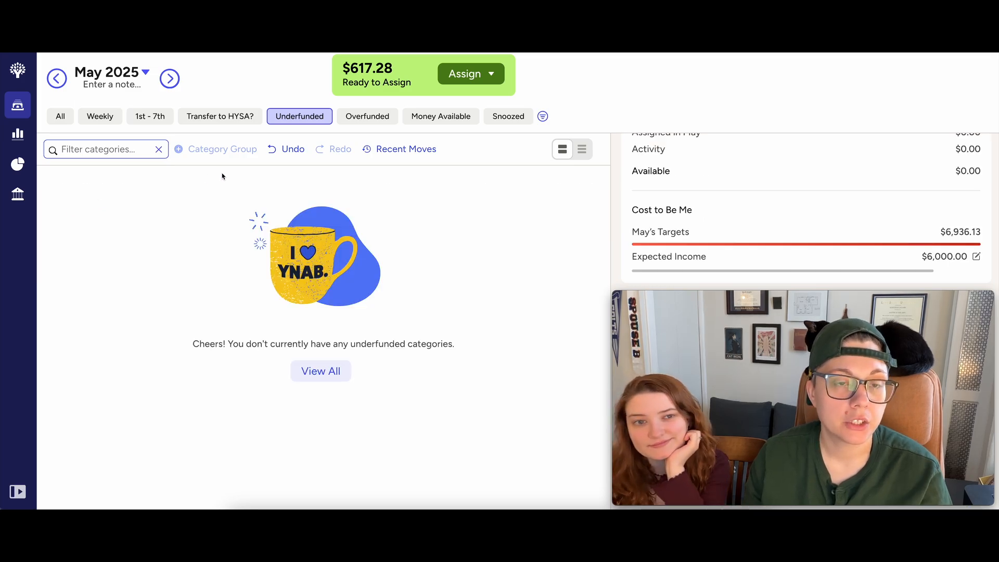
left_click(60, 116)
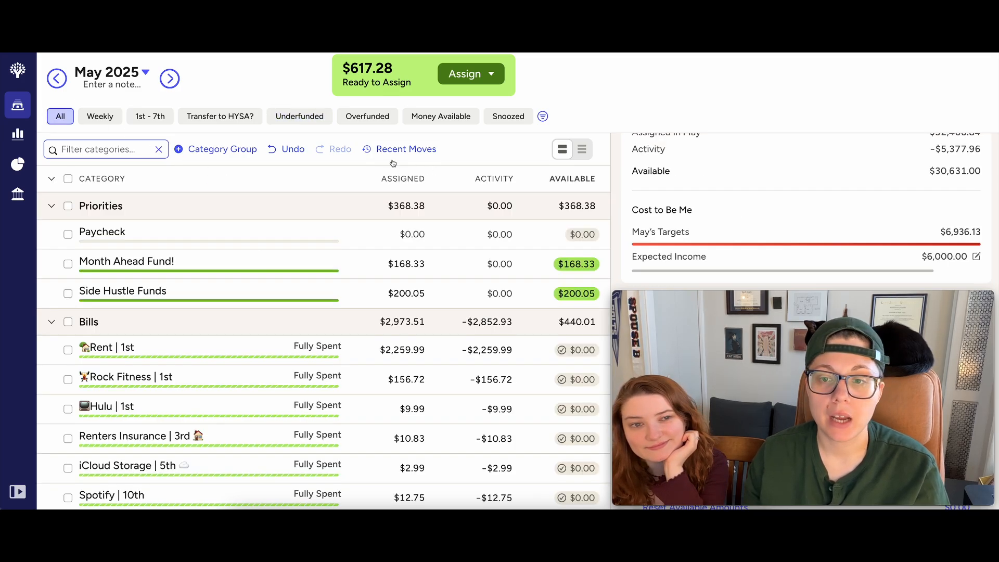
Step: Collapse May's summary and move the budget forward to June 2025
scroll(710, 217, "up", 3)
left_click(710, 163)
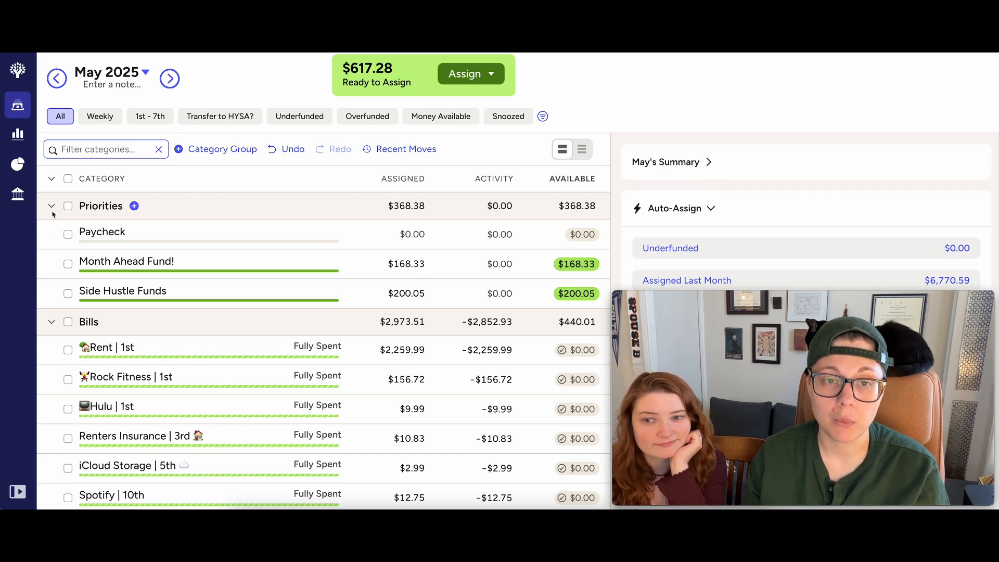
scroll(122, 301, "down", 2)
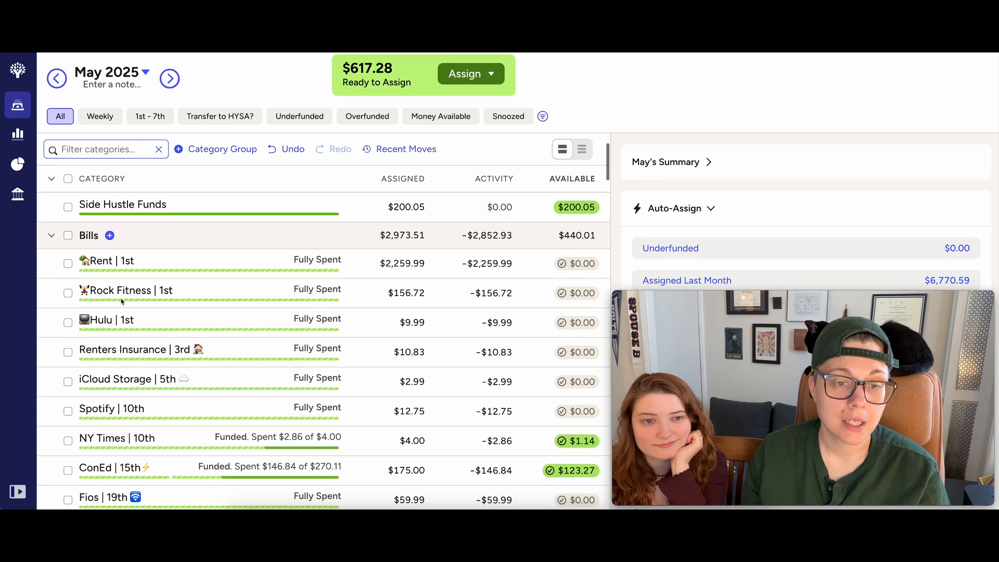
scroll(122, 301, "down", 2)
scroll(125, 234, "up", 4)
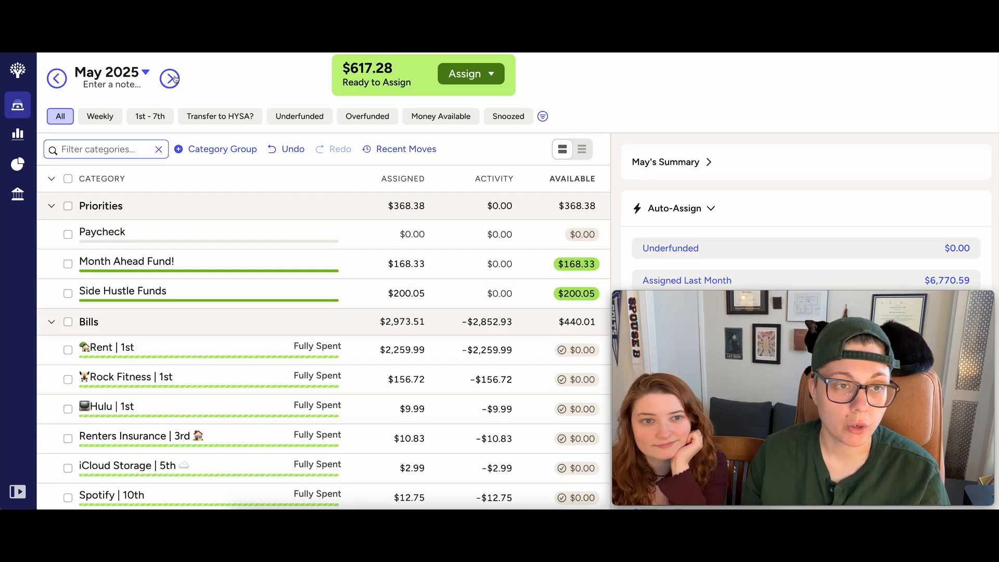
left_click(171, 79)
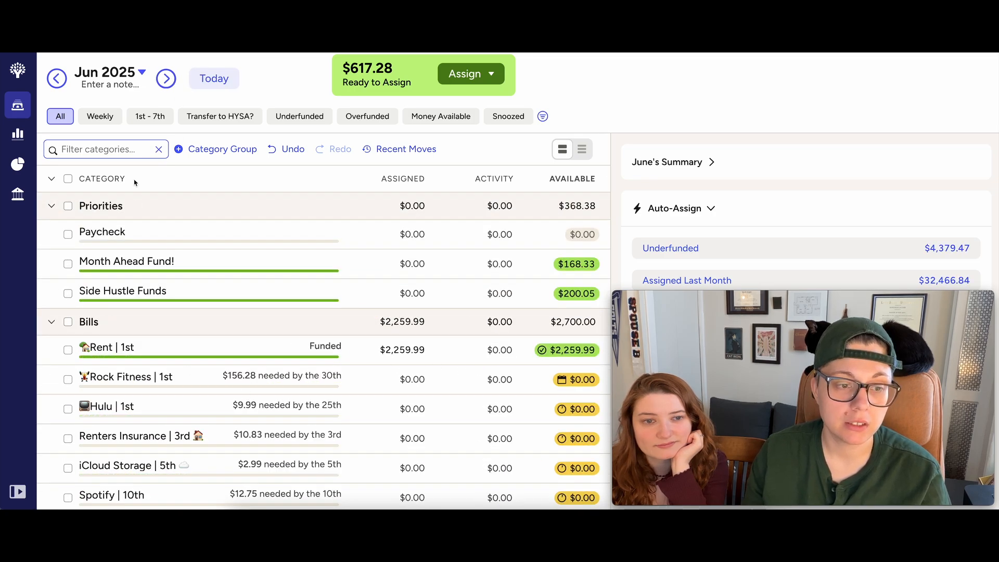
scroll(267, 305, "down", 1)
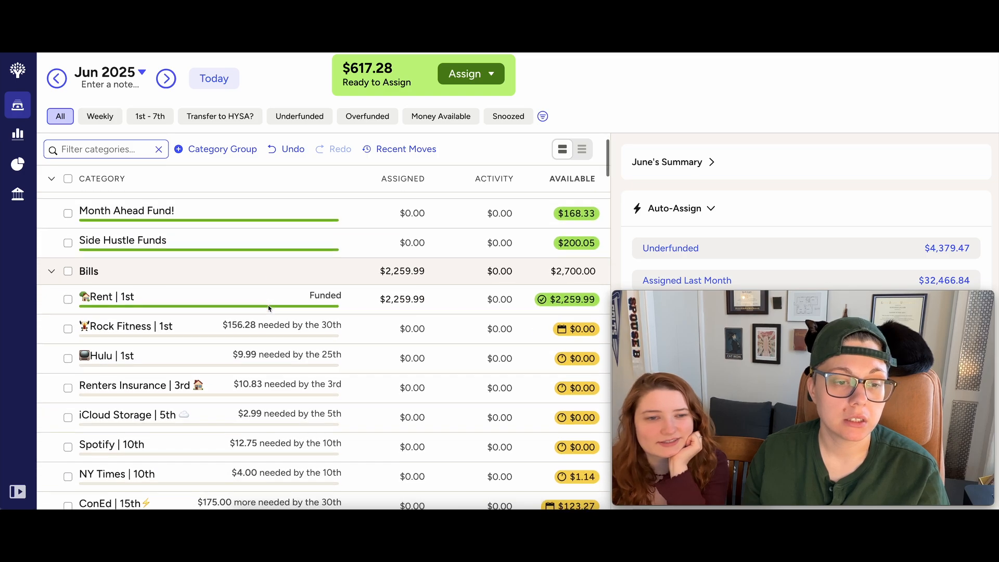
left_click(68, 315)
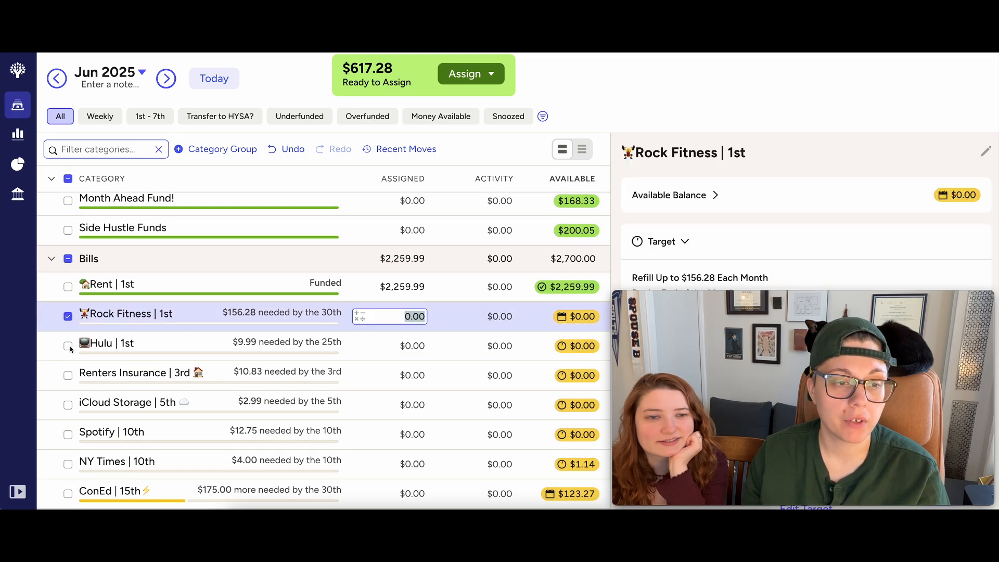
left_click(68, 346)
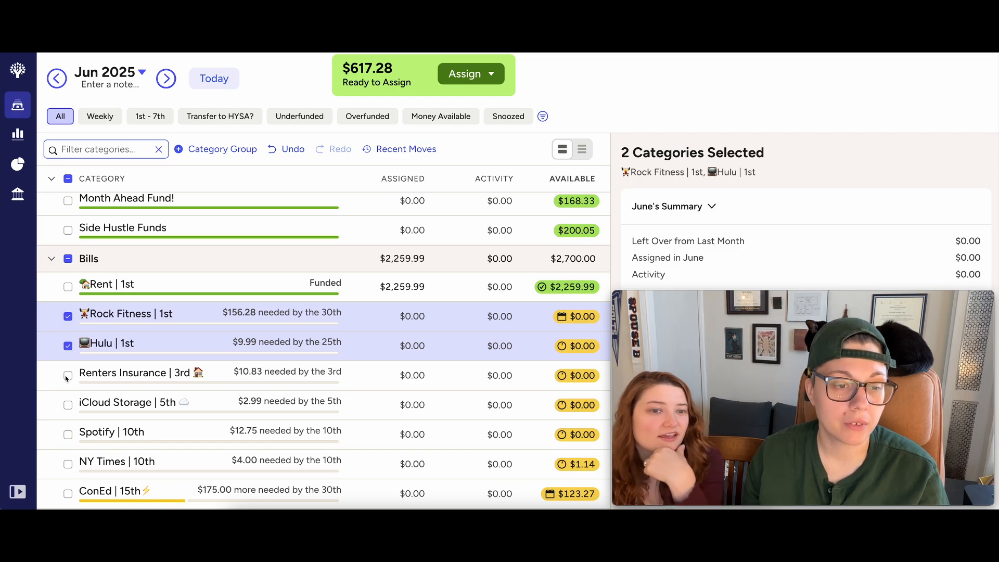
Step: Filter June to the 1st - 7th view and auto-assign the underfunded amounts for the Bills group, leaving it deselected
left_click(150, 120)
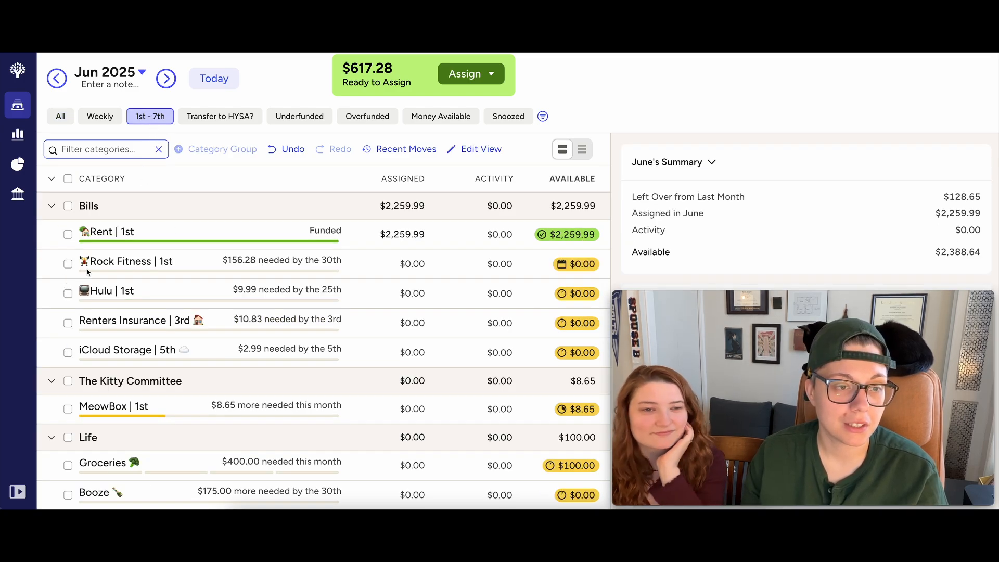
scroll(65, 218, "down", 1)
left_click(68, 202)
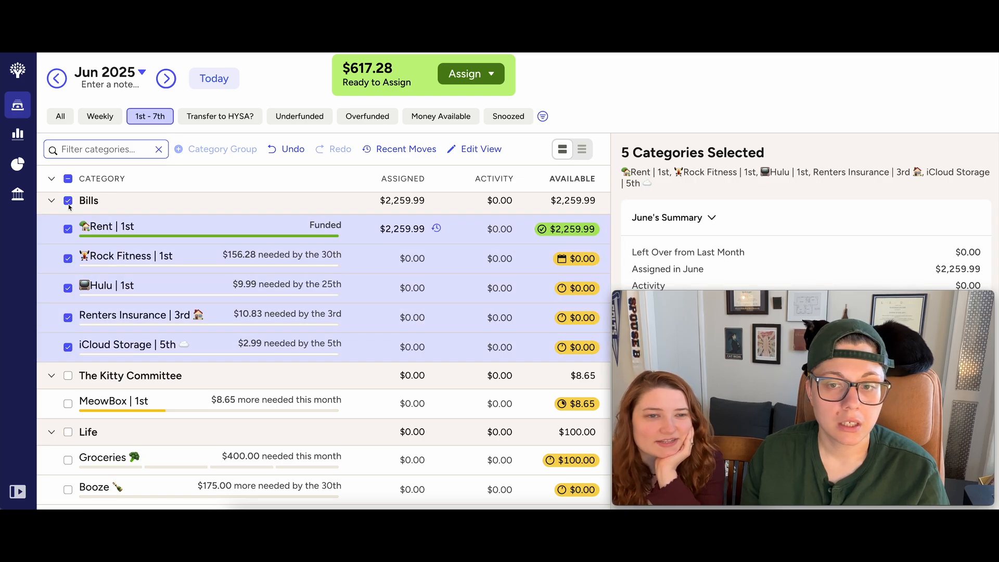
left_click(708, 221)
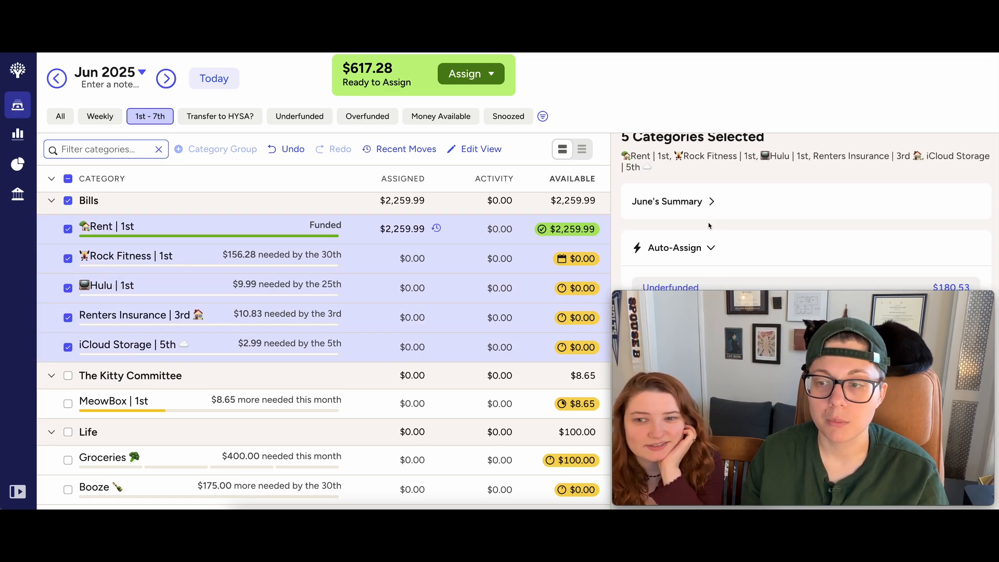
left_click(771, 286)
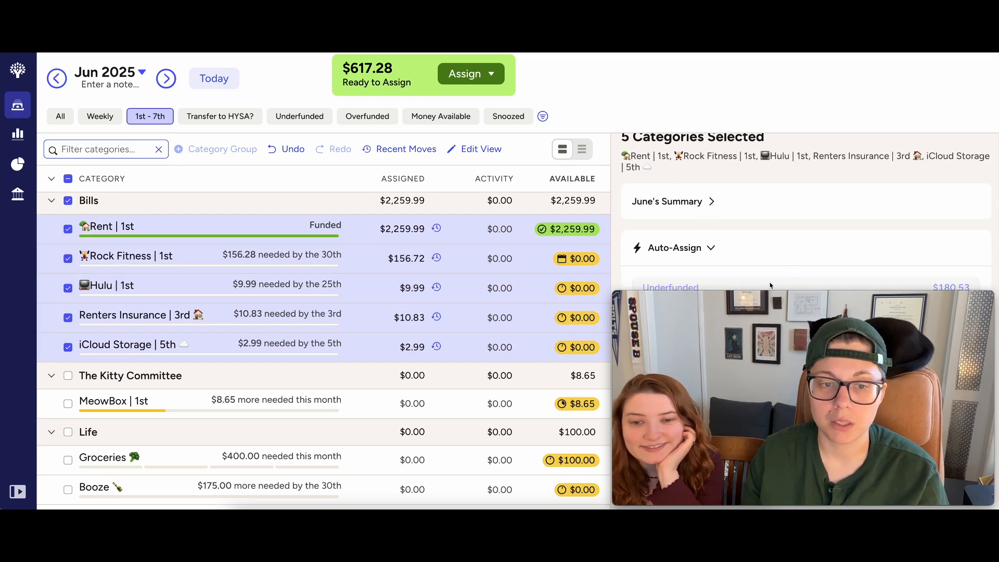
left_click(68, 201)
Step: Look through the remaining 1st - 7th categories for June, then return to May 2025 with all categories shown
scroll(299, 338, "down", 2)
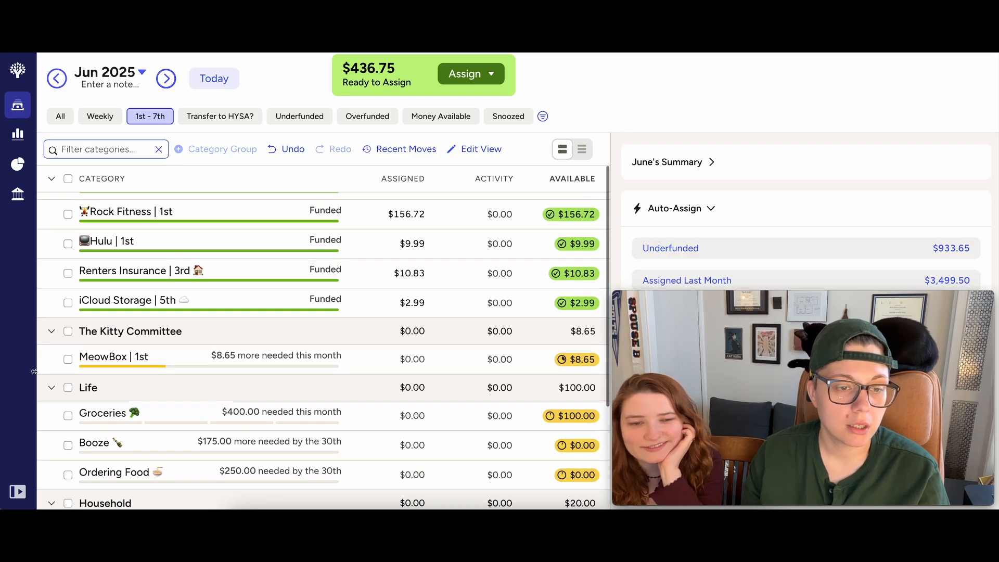
scroll(305, 375, "down", 3)
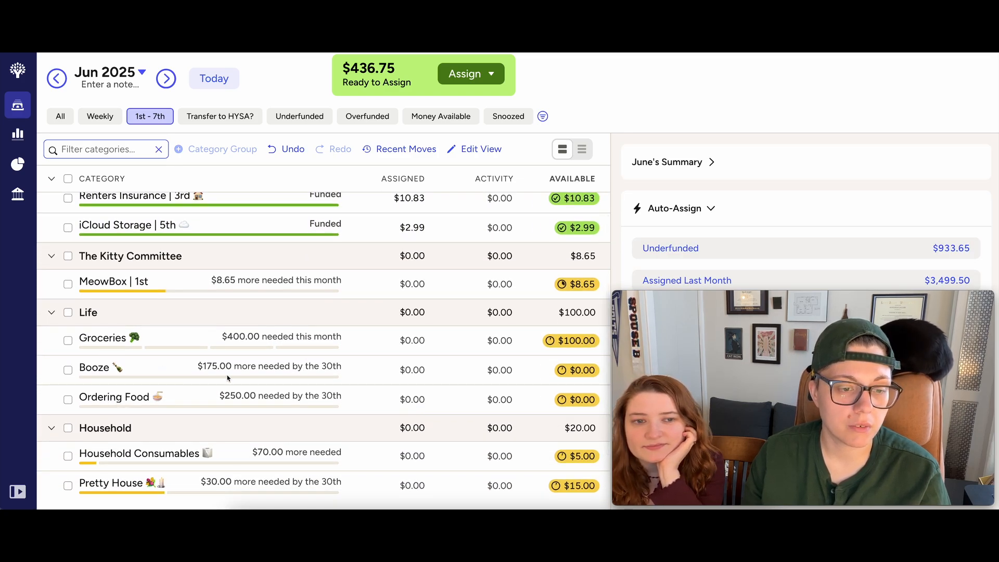
scroll(228, 378, "down", 2)
scroll(133, 305, "up", 5)
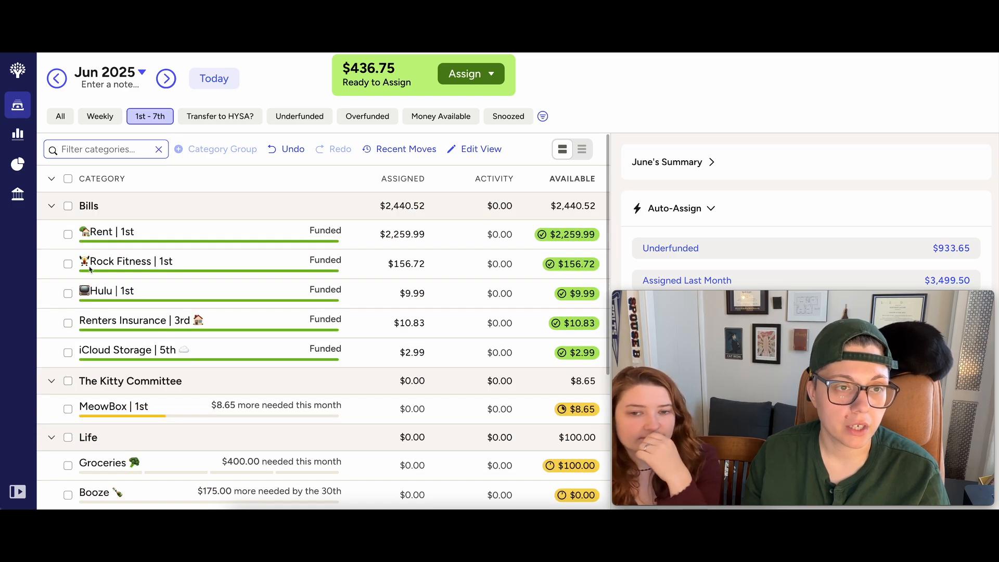
left_click(64, 121)
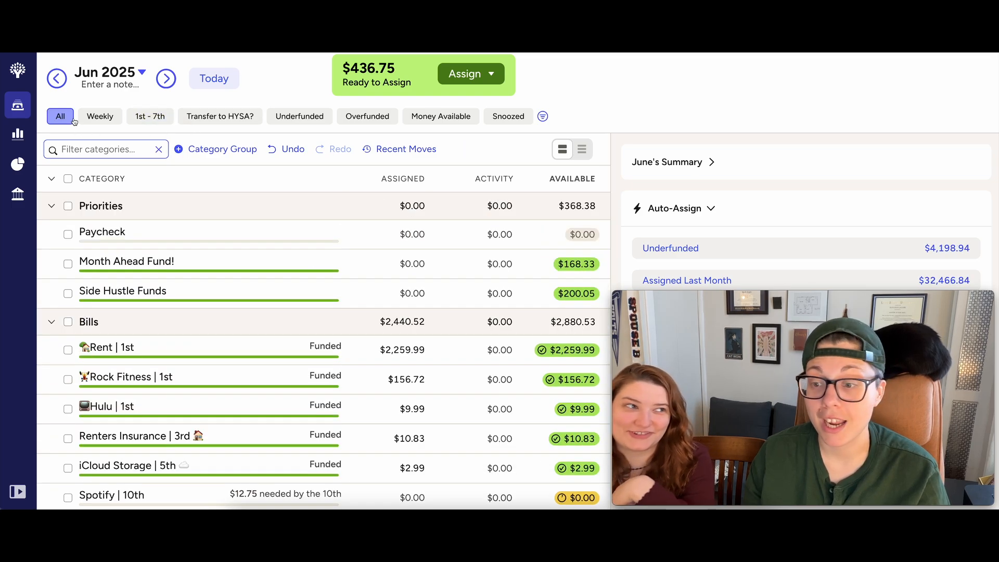
left_click(221, 79)
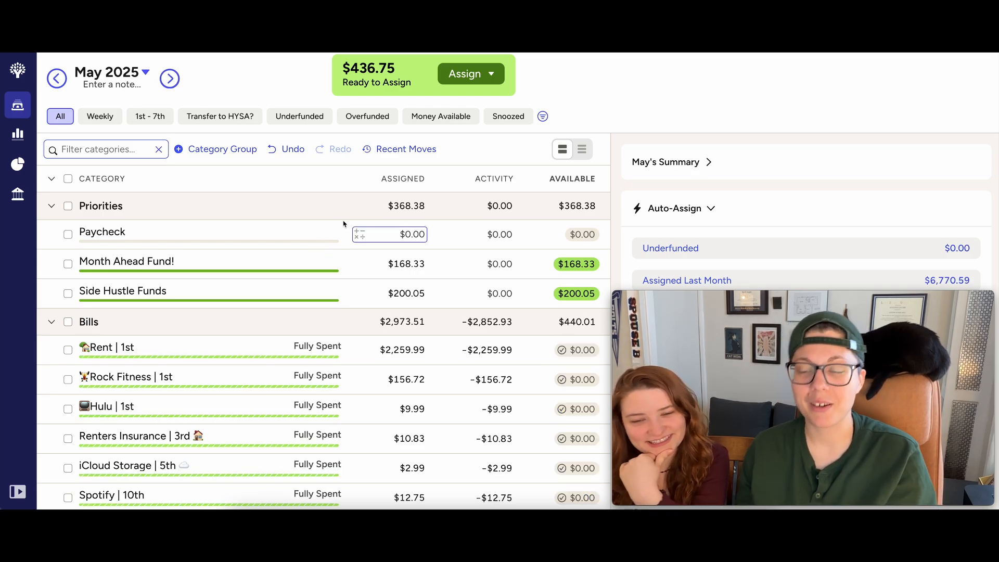
left_click(358, 232)
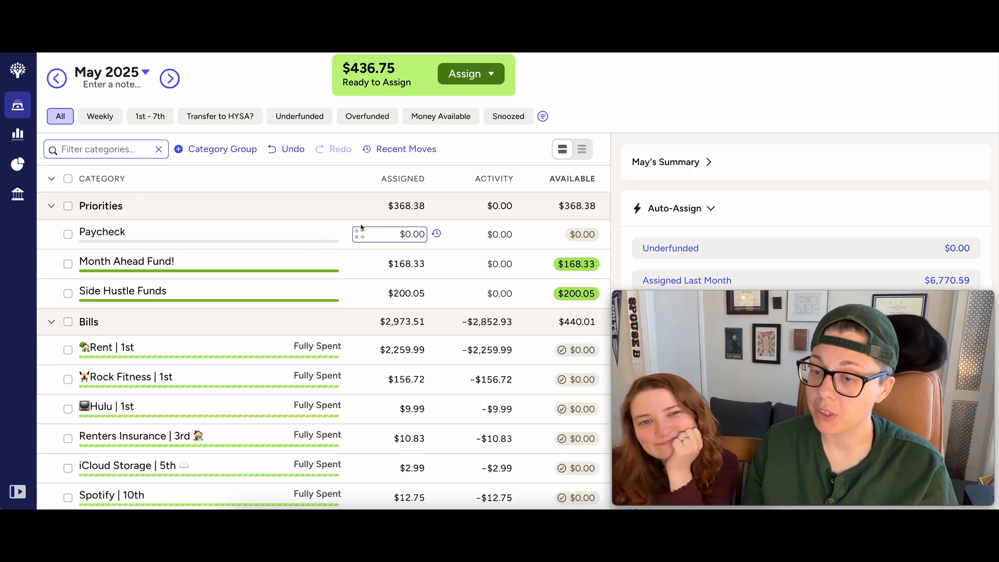
left_click(394, 259)
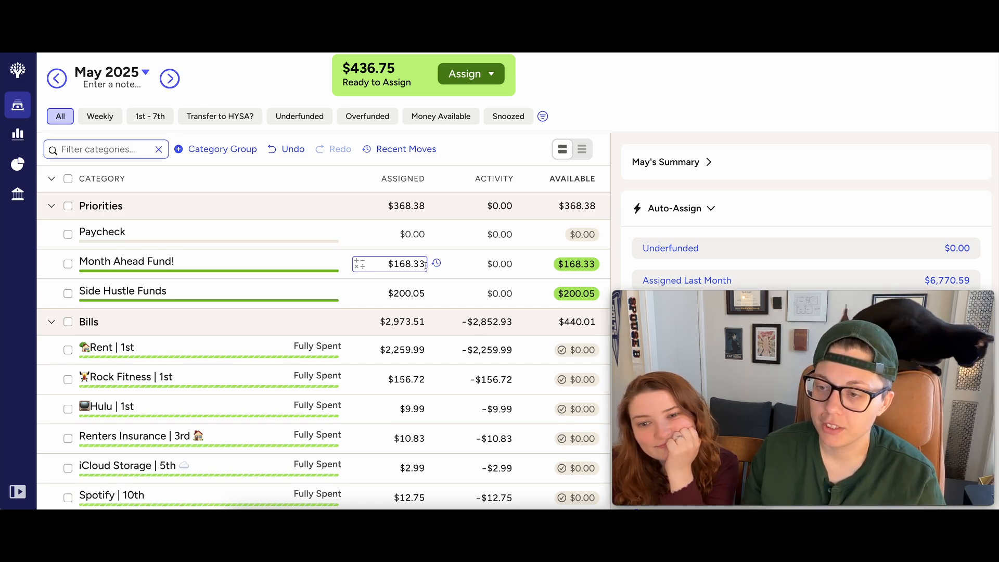
key("Return")
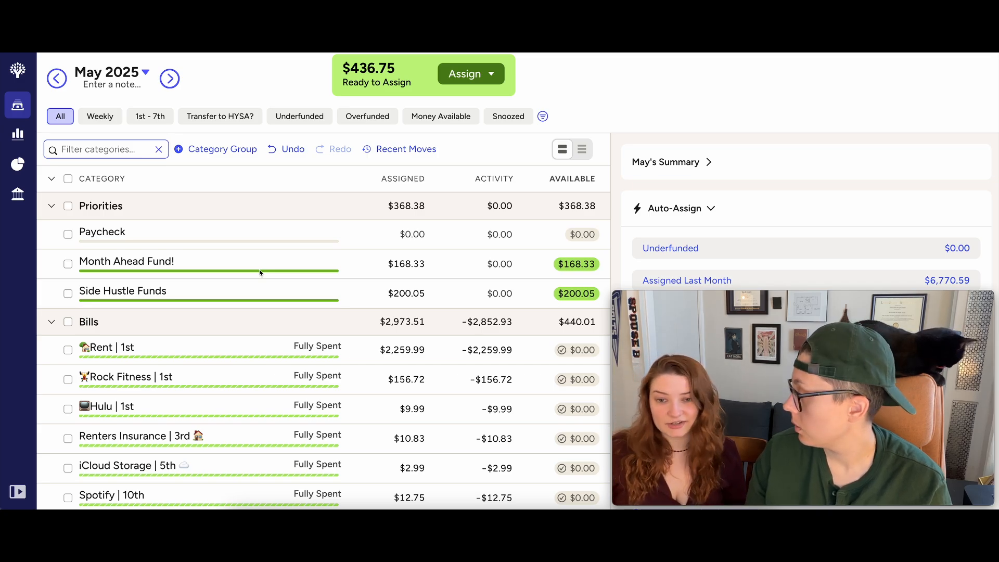
Step: Create an "Equipment" category in the career group and move it to the end of that group, below Dance Class
scroll(260, 273, "down", 15)
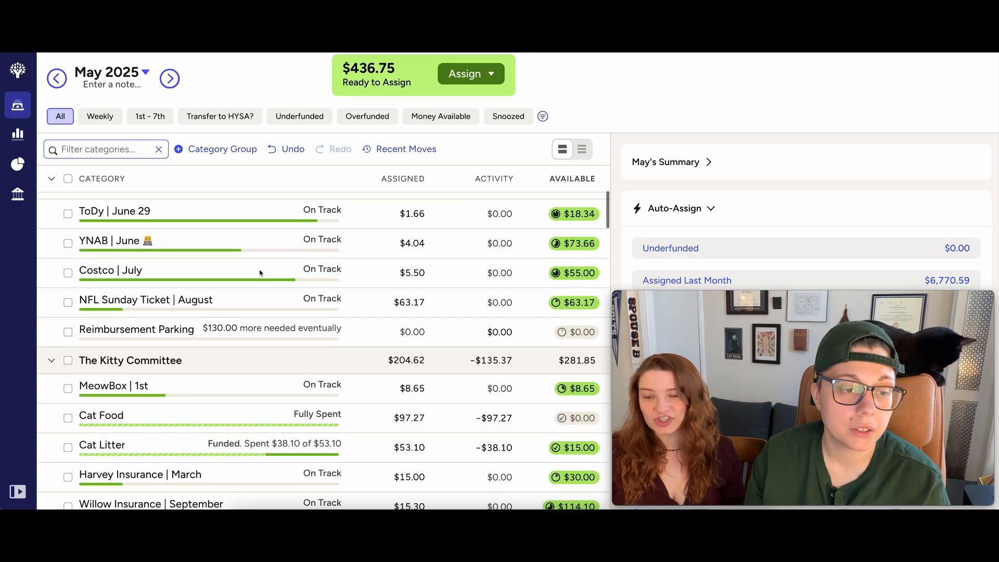
scroll(261, 273, "down", 12)
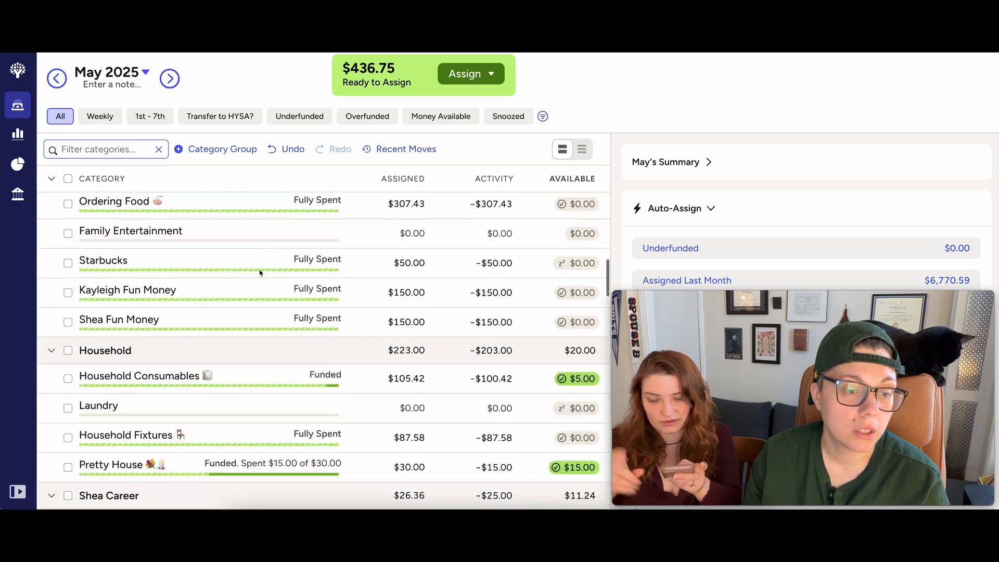
scroll(151, 307, "down", 1)
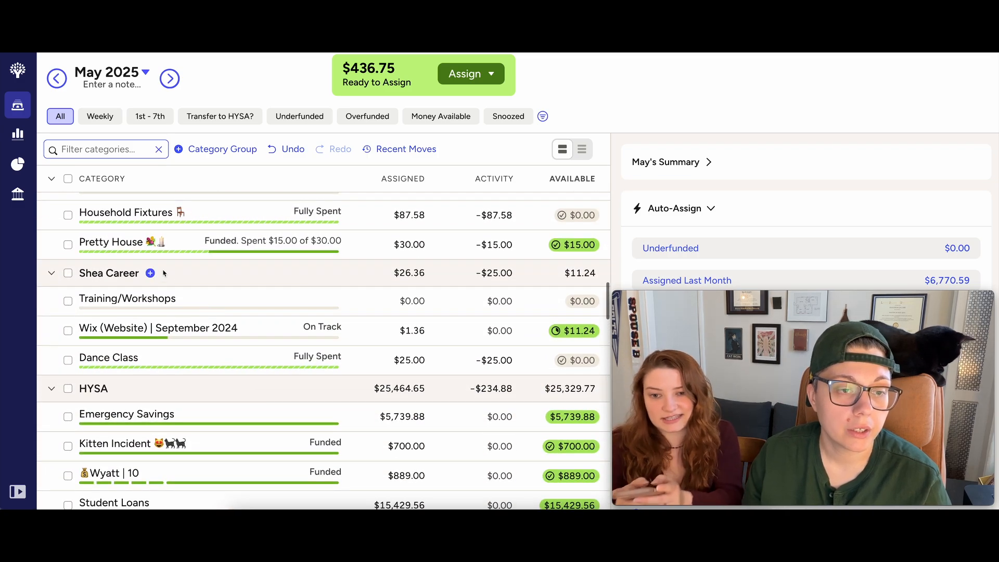
left_click(151, 273)
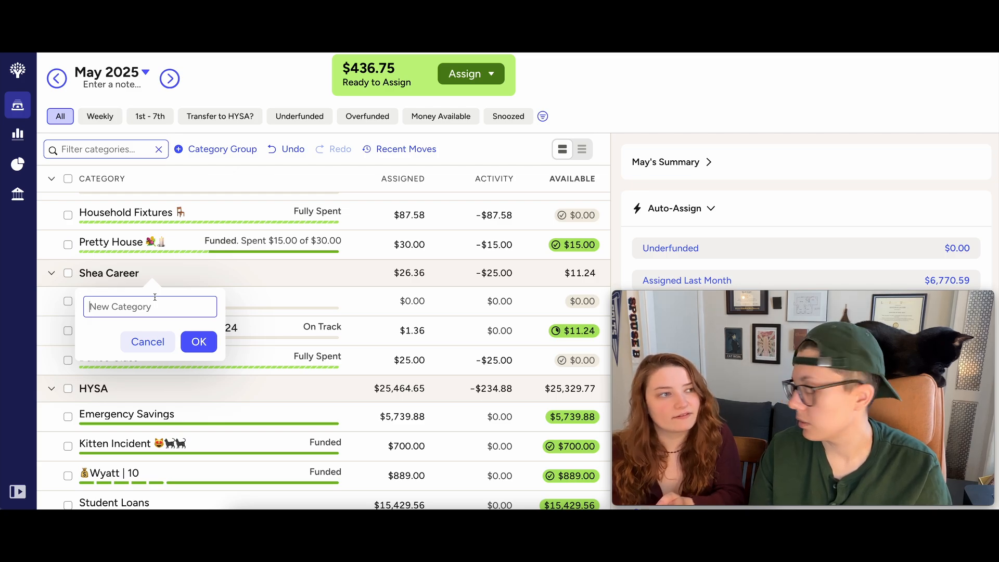
type("Equipment")
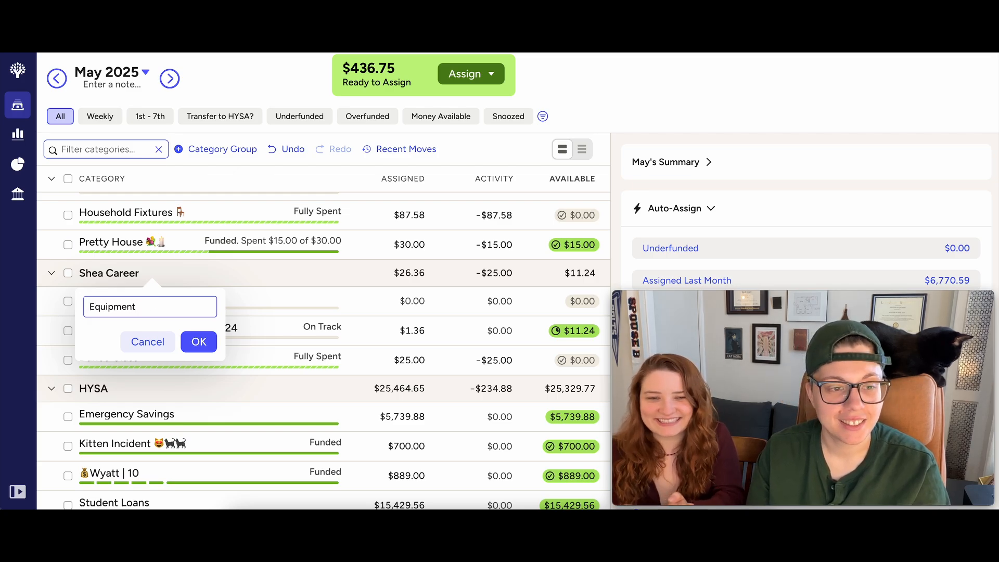
left_click(193, 342)
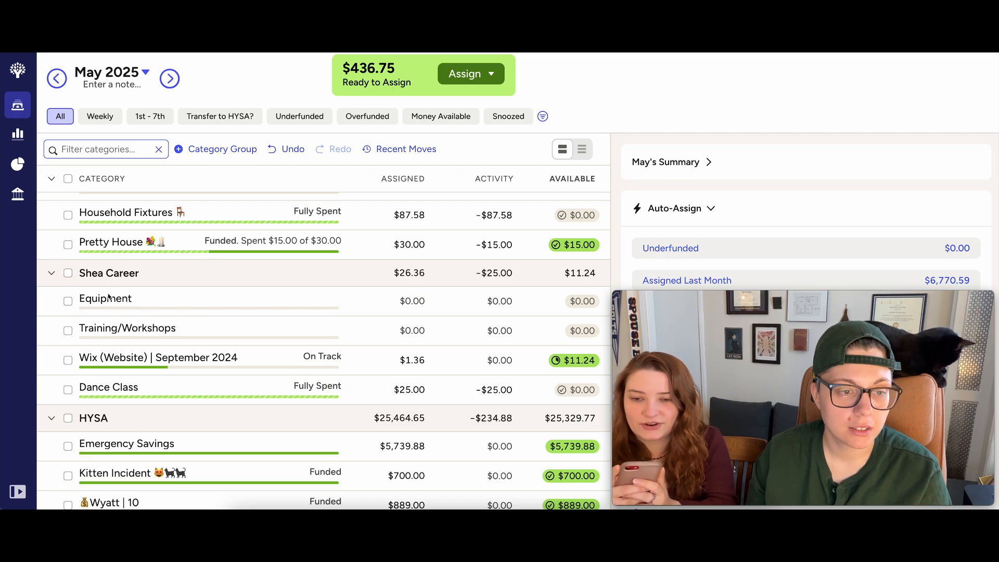
left_click_drag(108, 297, 127, 420)
scroll(203, 380, "down", 1)
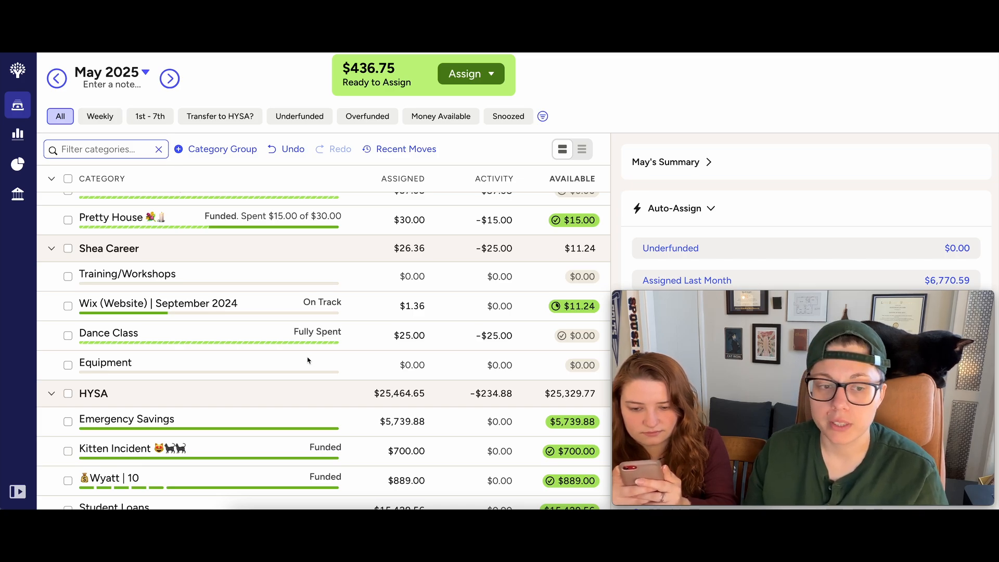
Step: Assign an additional $50 to the Equipment category for May 2025 and leave it deselected
left_click(402, 335)
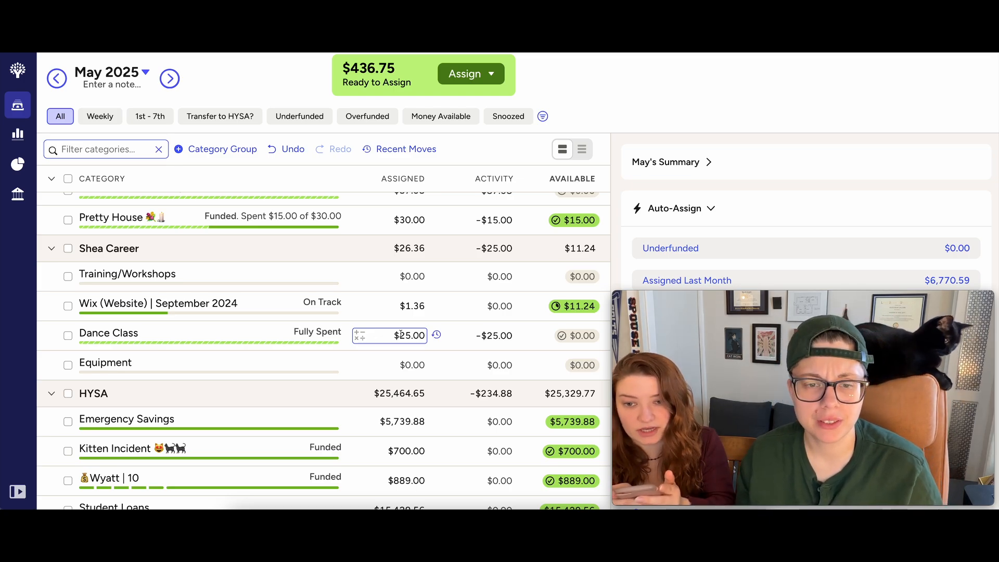
left_click(402, 364)
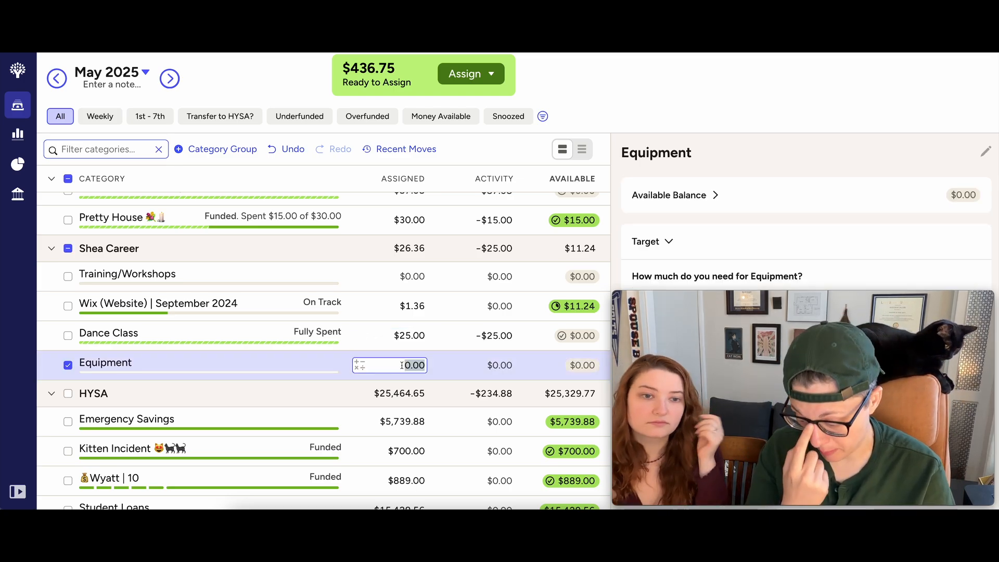
type("+50")
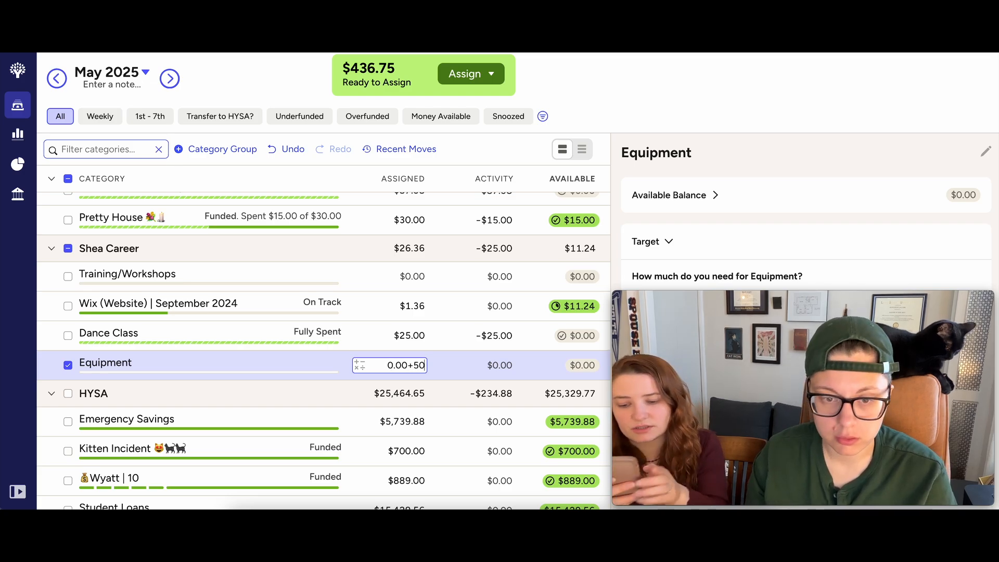
key("Return")
left_click(68, 365)
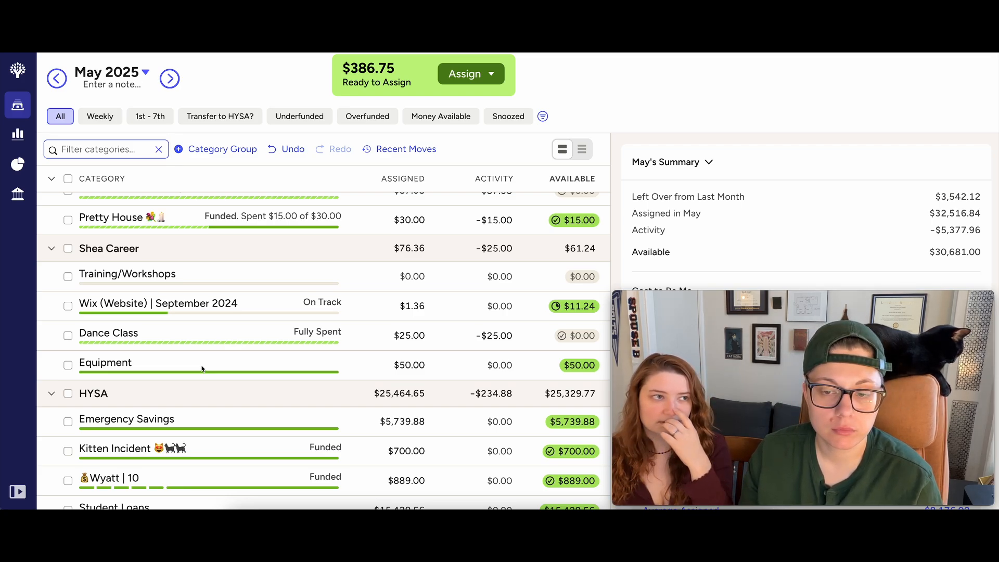
Step: Look through May's HYSA, Credit Card Payments, Tickets and Travel categories for other places to use the leftover money
scroll(202, 369, "up", 2)
scroll(202, 369, "down", 6)
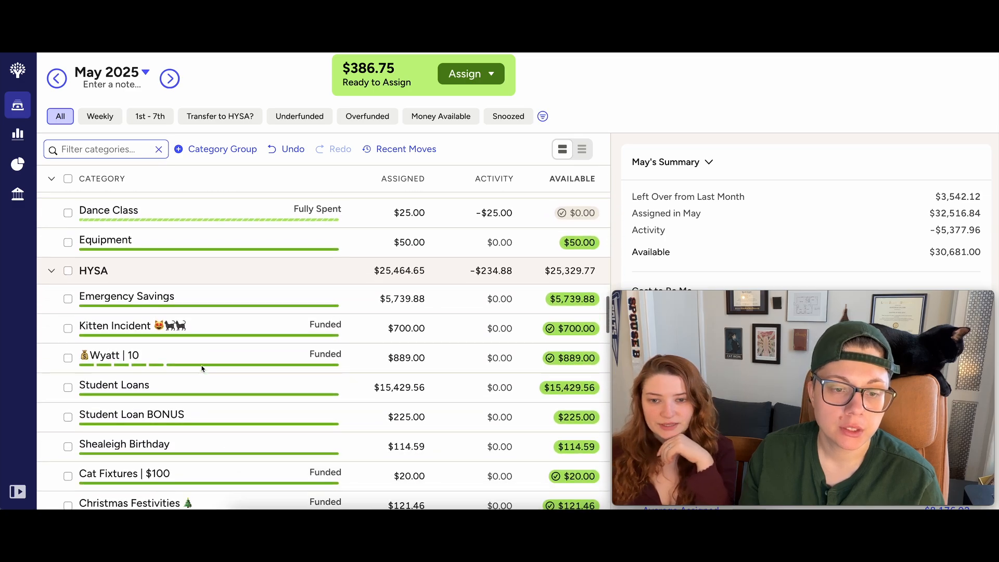
scroll(203, 369, "down", 7)
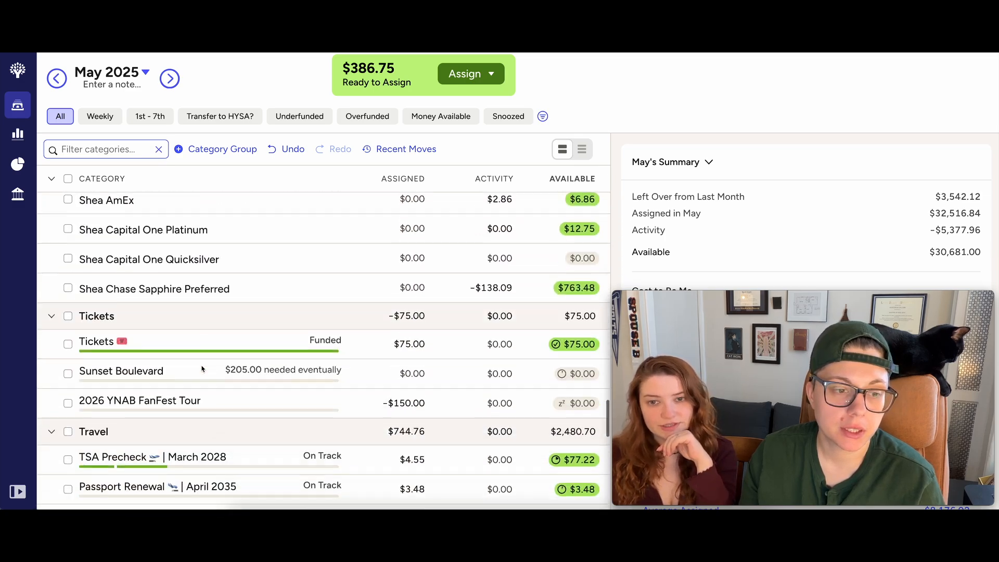
scroll(202, 369, "down", 3)
scroll(203, 368, "up", 1)
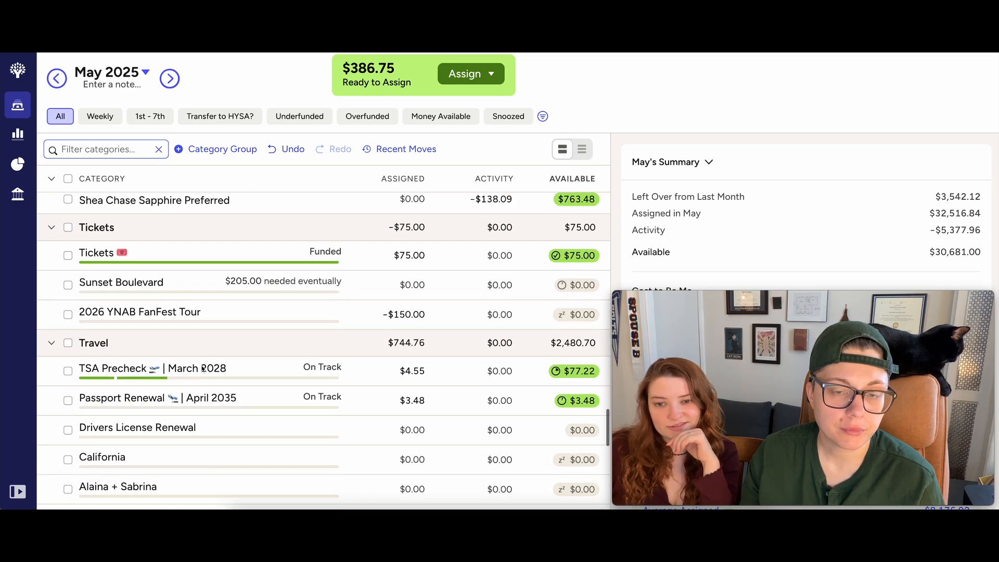
scroll(202, 369, "down", 4)
scroll(202, 370, "up", 2)
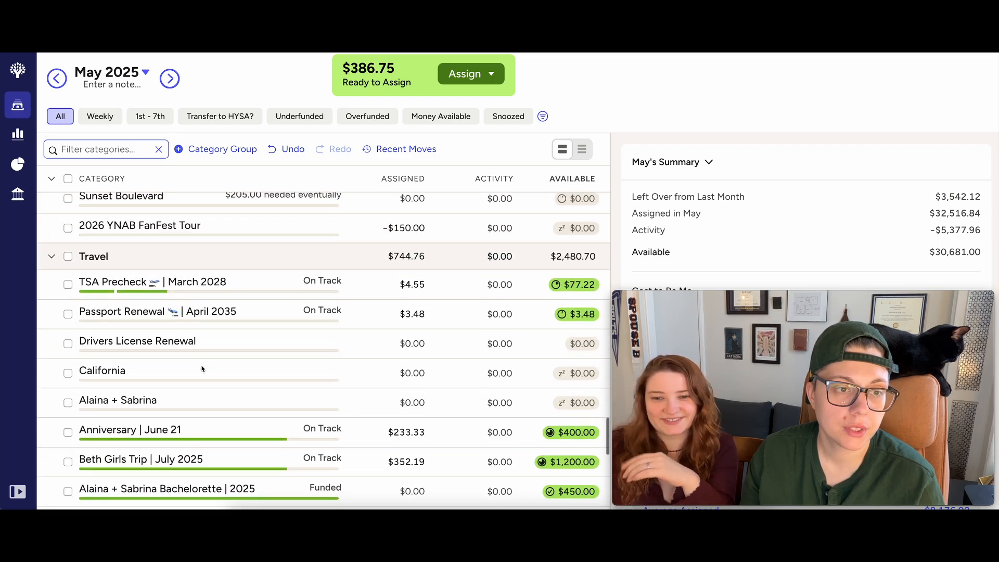
scroll(202, 369, "up", 1)
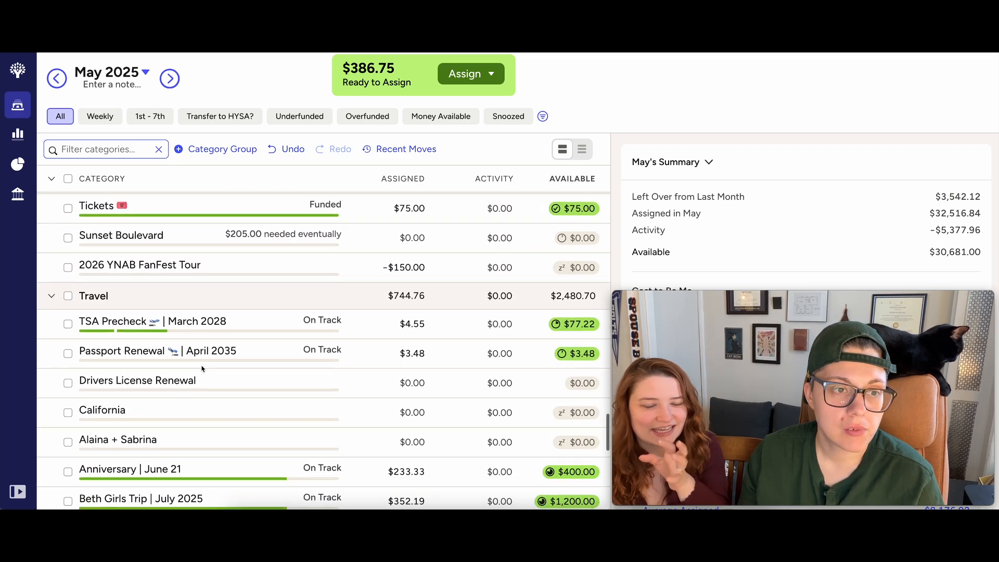
scroll(203, 369, "down", 1)
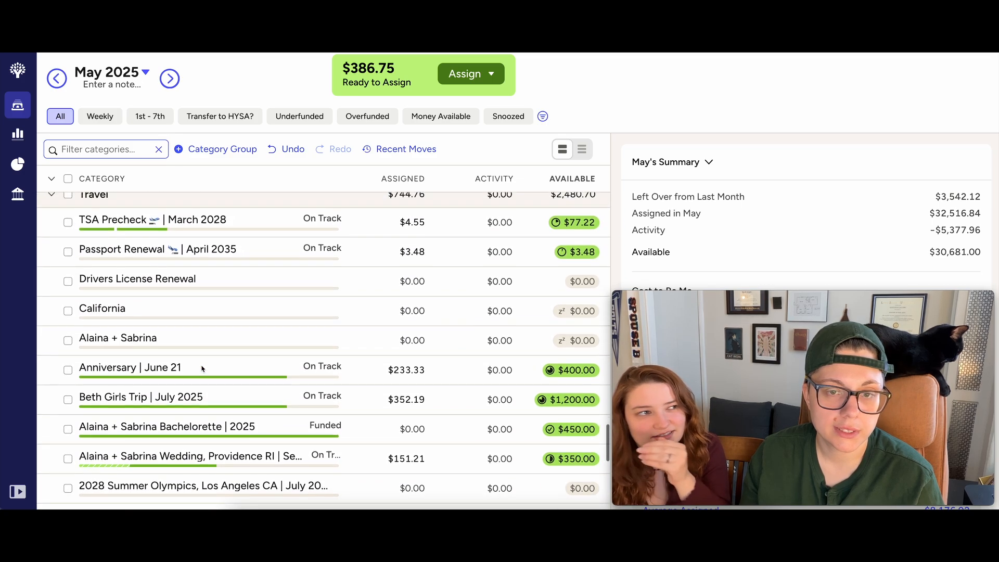
scroll(202, 370, "down", 1)
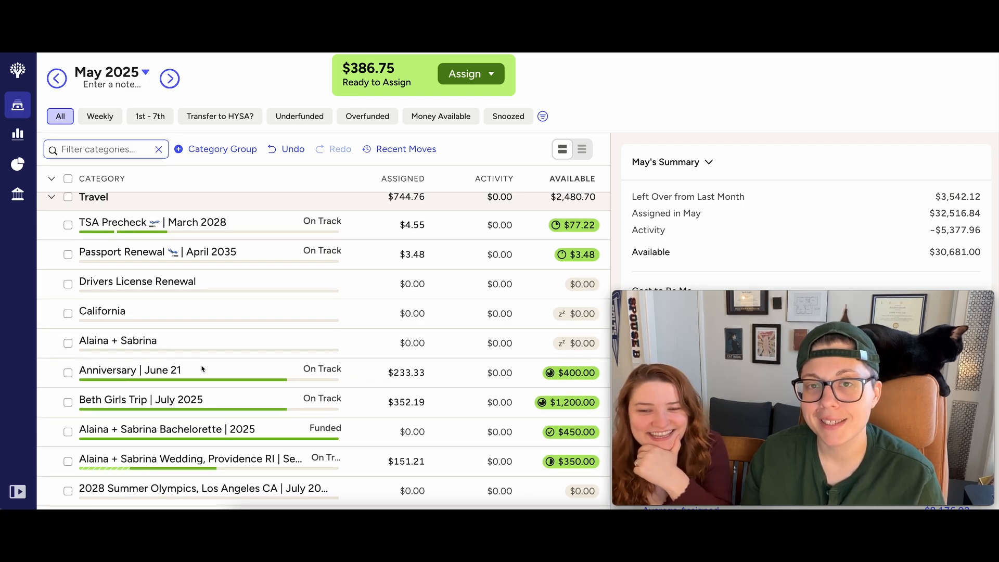
scroll(202, 369, "down", 2)
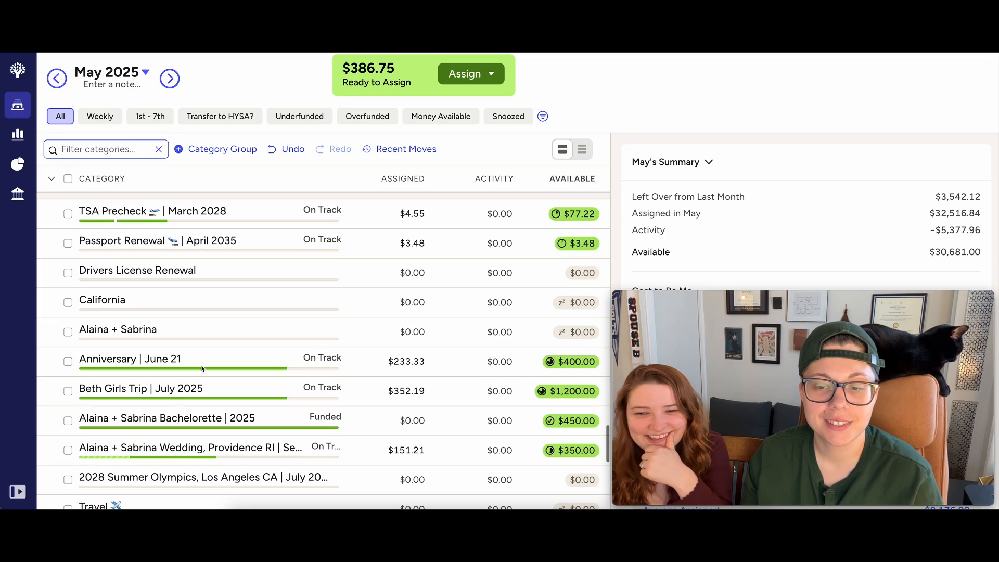
scroll(209, 369, "up", 4)
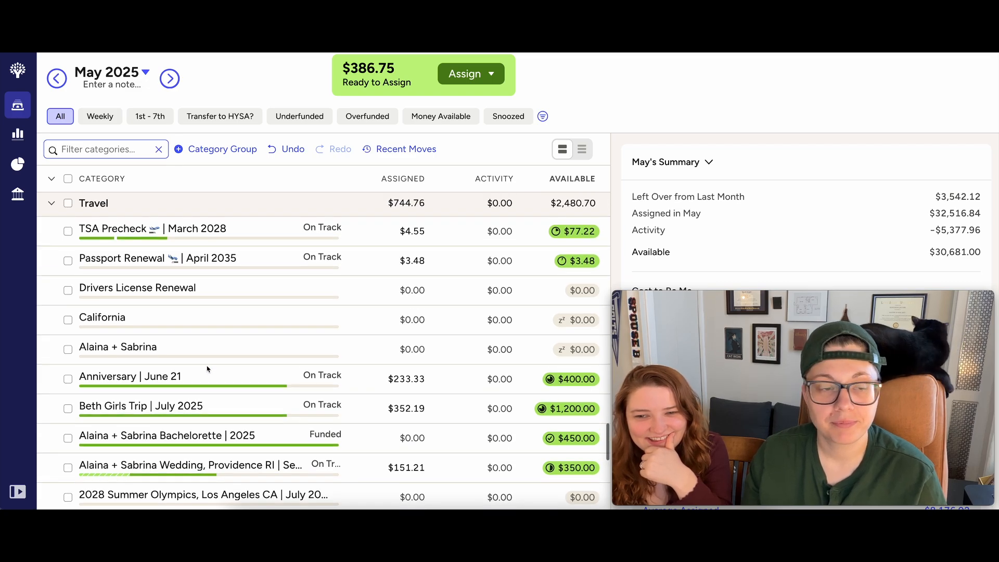
scroll(208, 369, "down", 1)
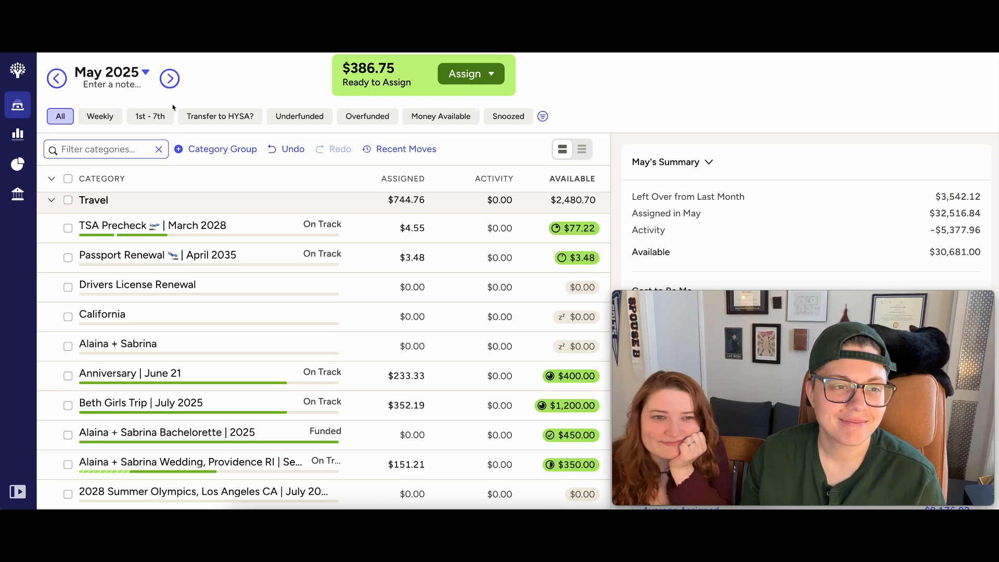
Step: Move to June 2025, collapse all category groups, then expand Travel and examine what its categories still need
left_click(170, 79)
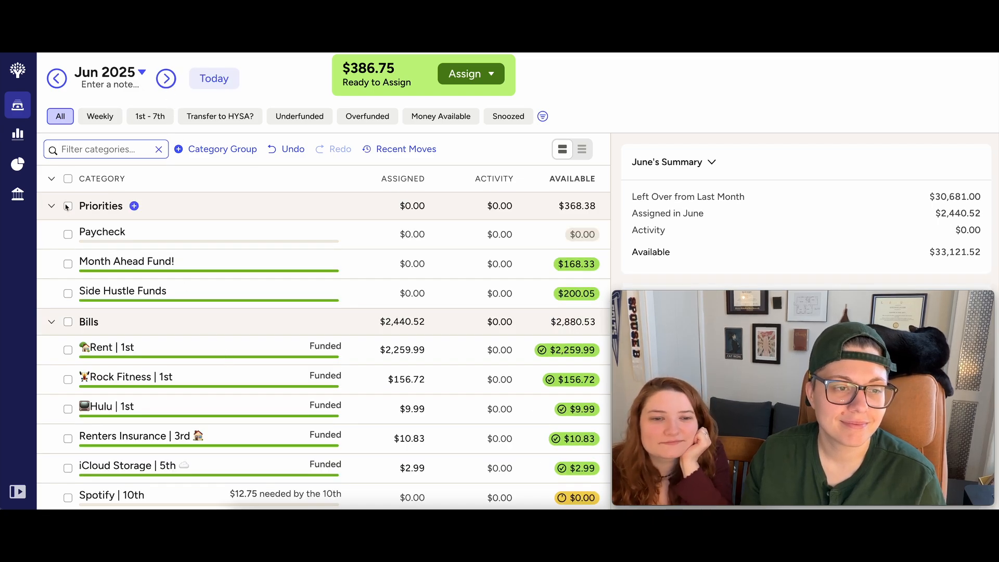
left_click(51, 179)
scroll(185, 394, "down", 3)
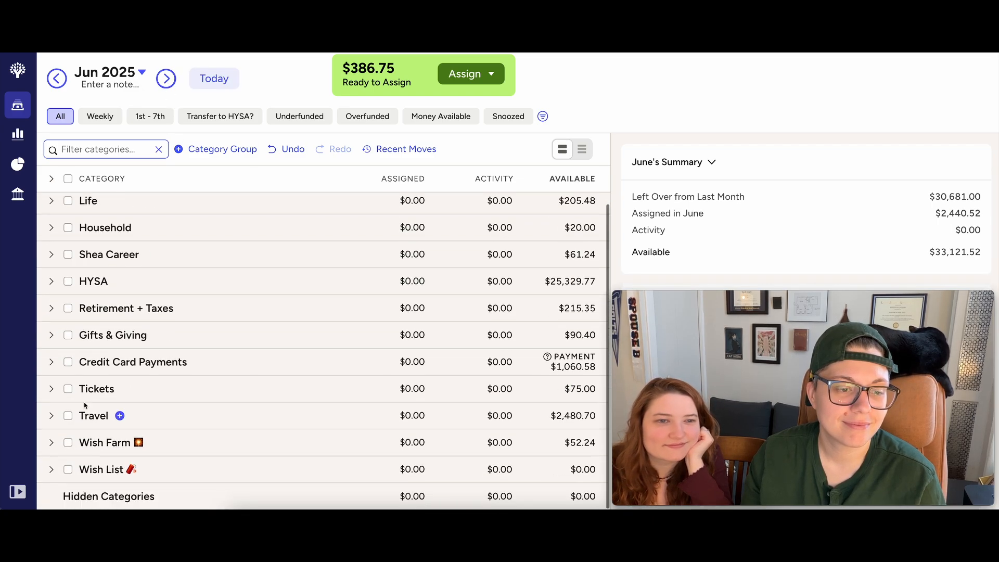
left_click(51, 416)
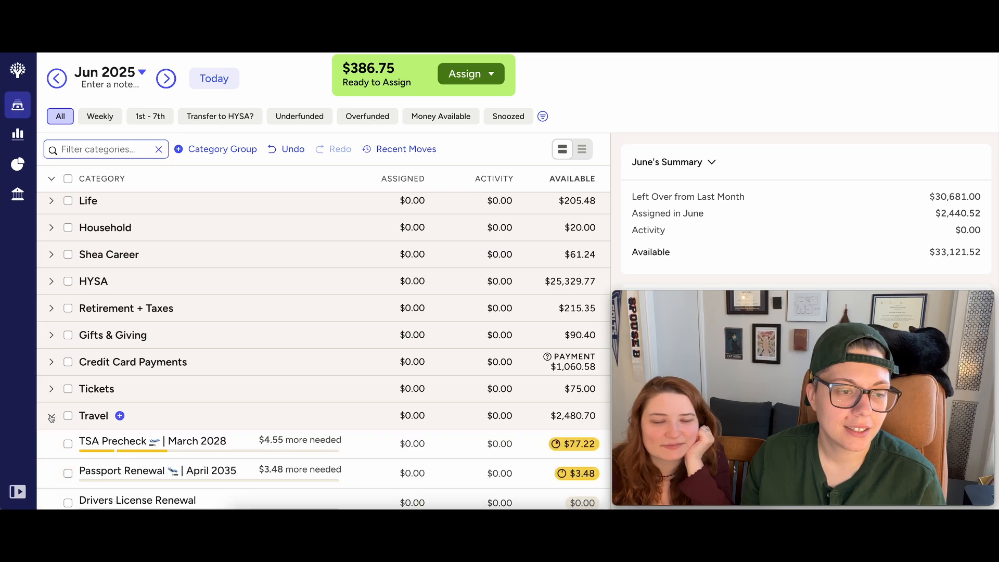
scroll(211, 383, "down", 3)
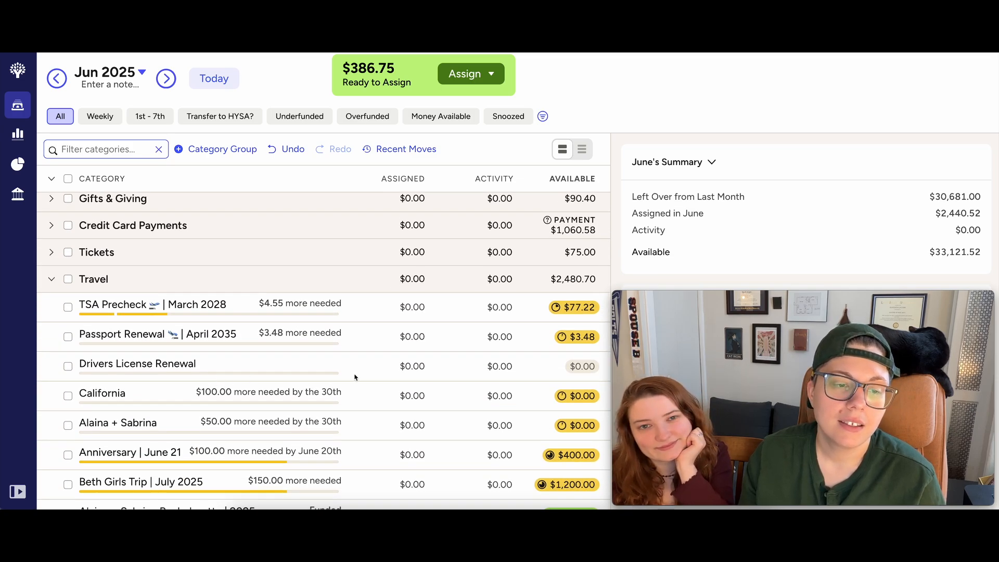
scroll(350, 364, "down", 3)
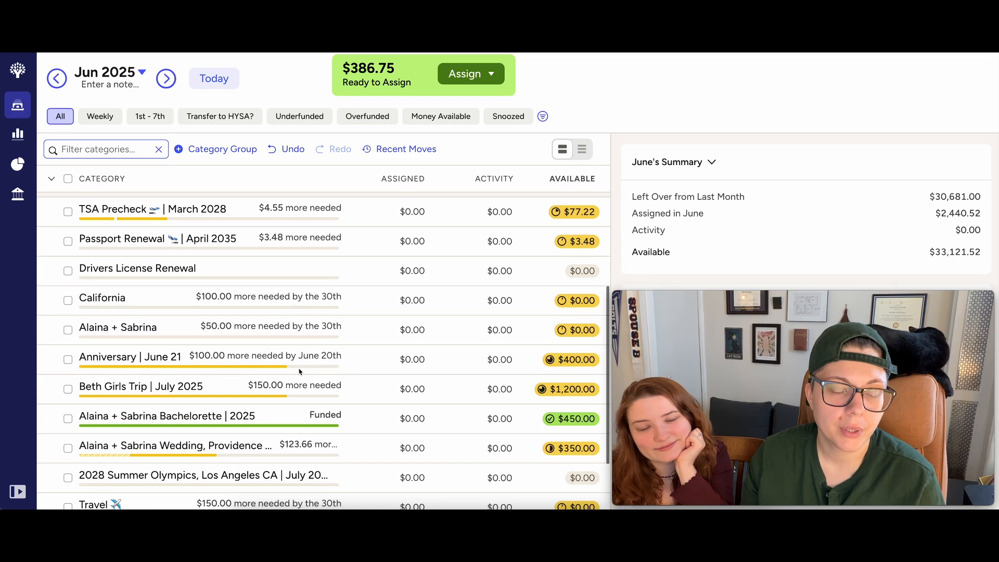
scroll(300, 371, "down", 2)
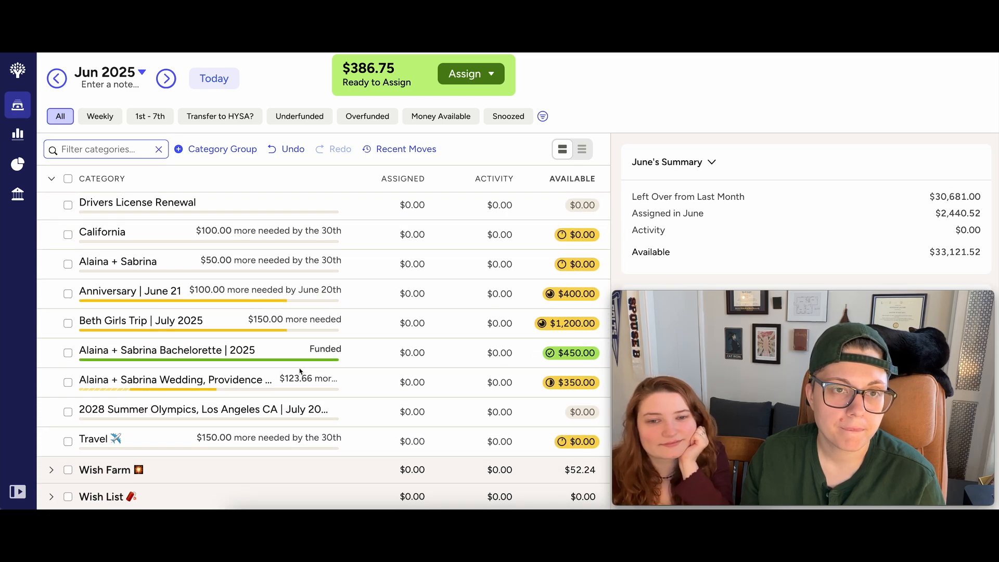
scroll(299, 371, "up", 10)
Step: Return to May 2025, expand Priorities and add $386.75 to the amount assigned to Month Ahead Fund!, leaving it deselected
left_click(213, 77)
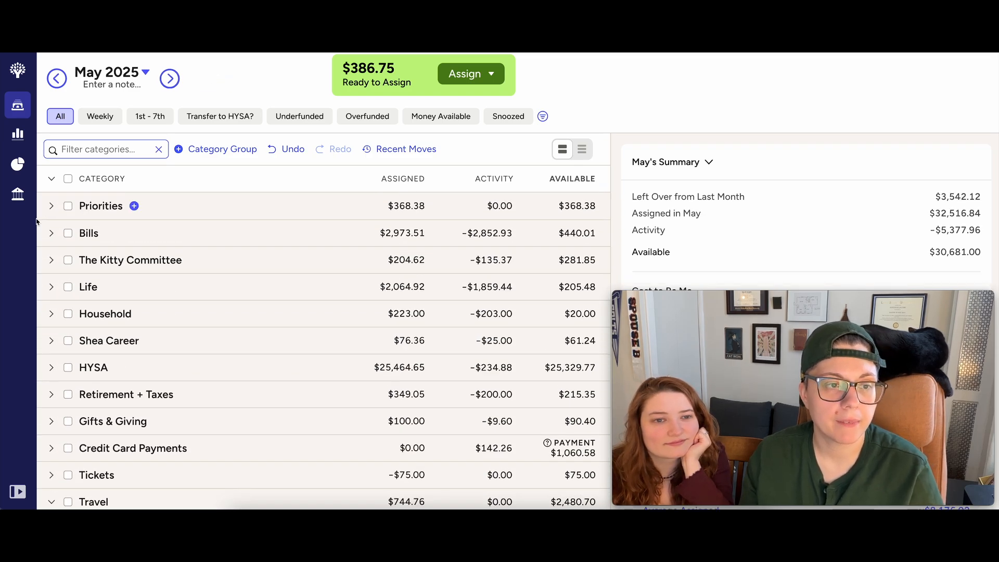
left_click(51, 206)
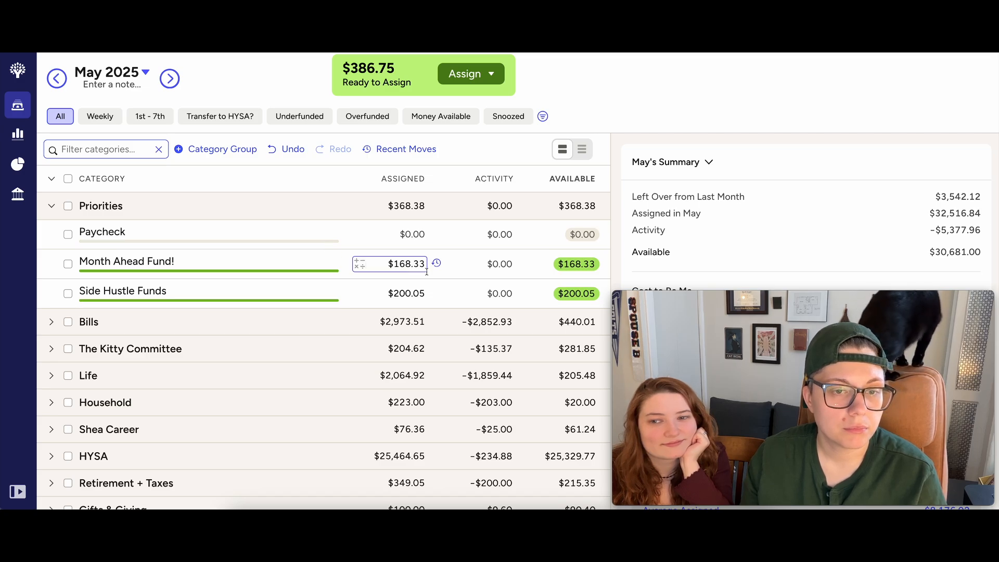
left_click(399, 265)
key("End")
type("+386")
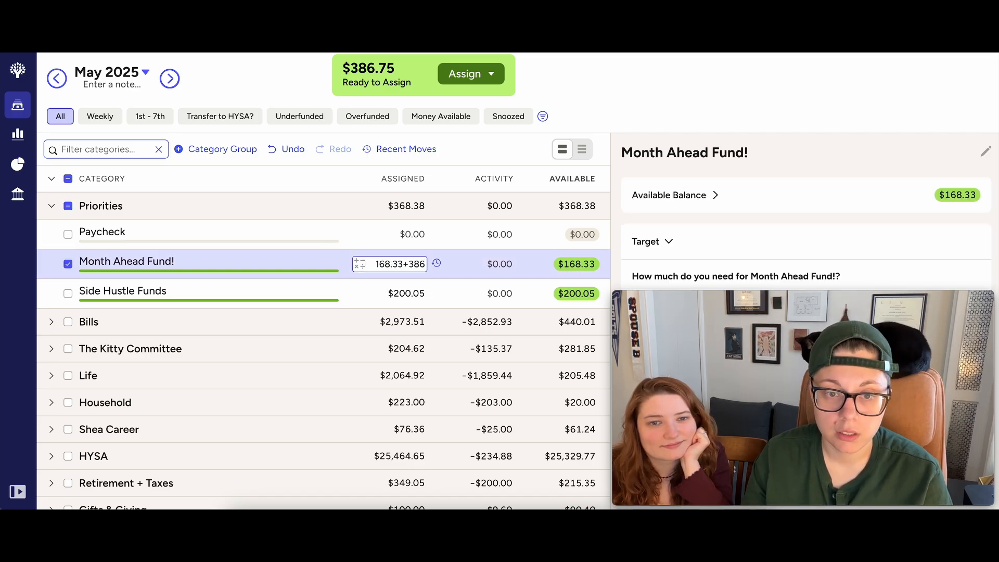
type(".75")
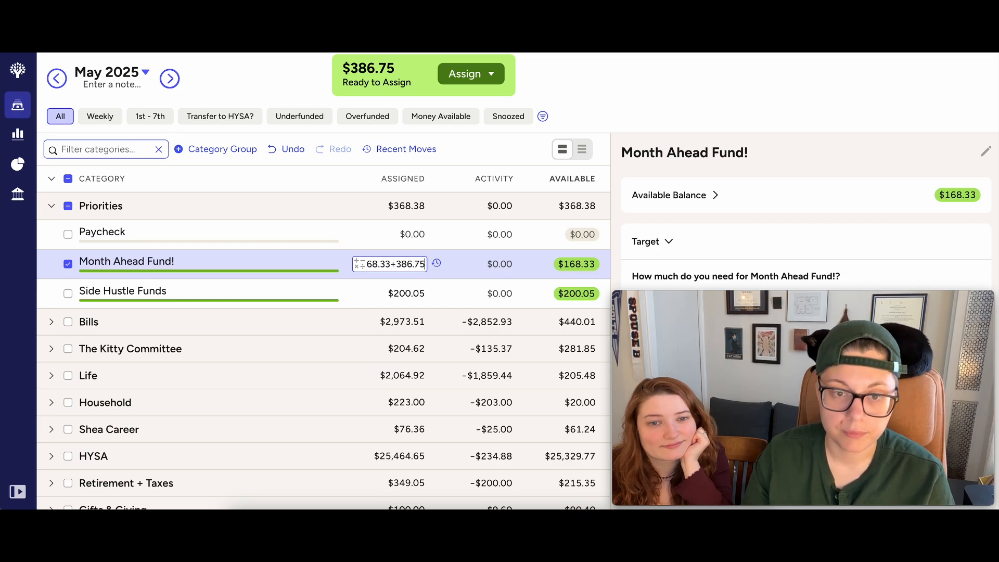
key("Return")
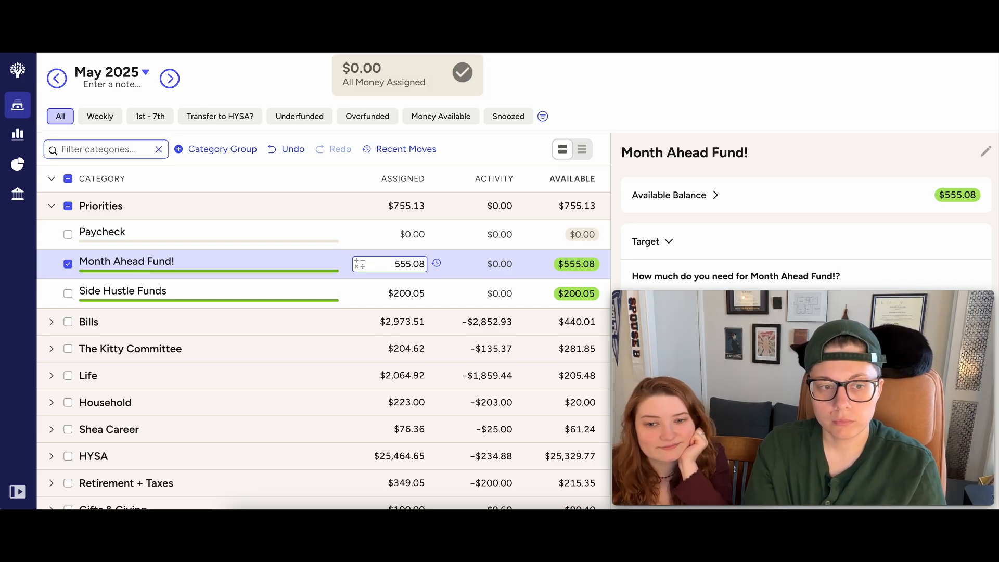
left_click(67, 266)
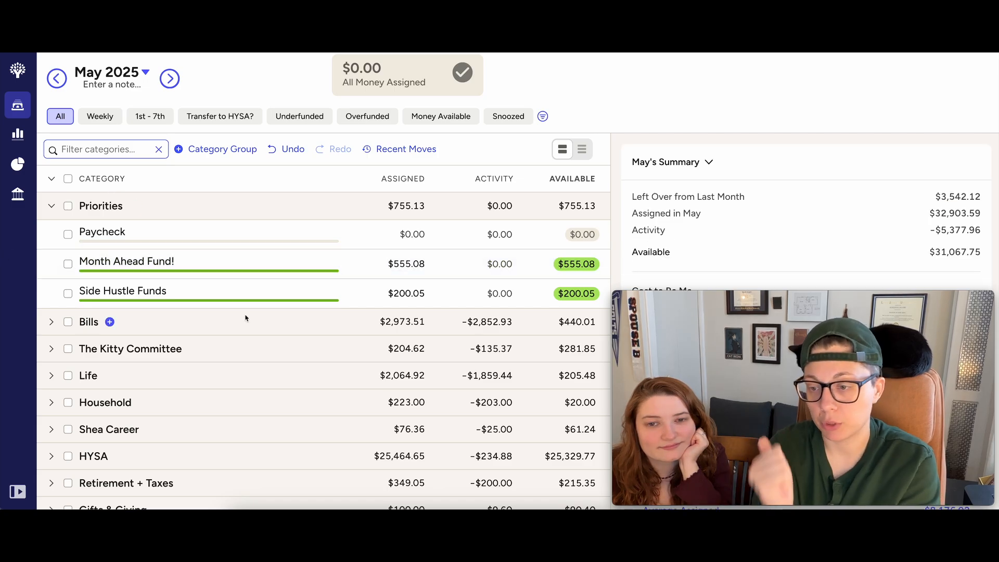
Step: Move to June 2025 and expand the Bills group to examine which bills still need funding
left_click(170, 79)
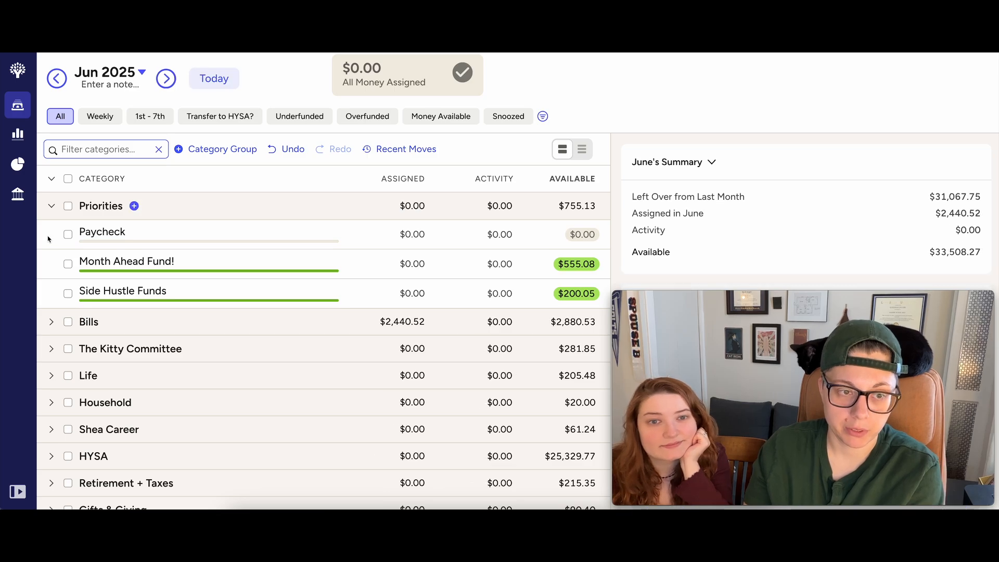
left_click(51, 322)
scroll(196, 350, "down", 1)
scroll(196, 350, "up", 1)
scroll(195, 354, "down", 2)
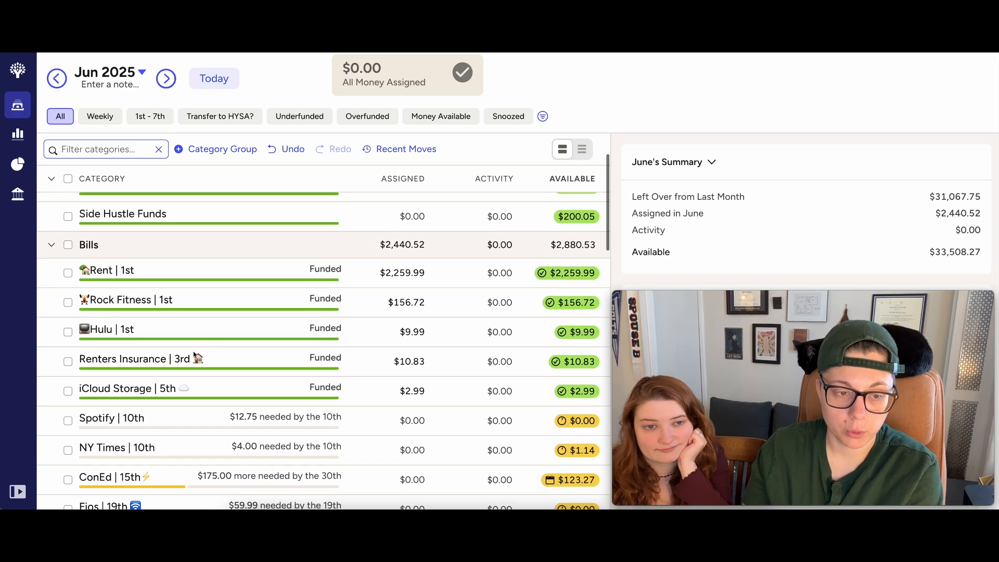
scroll(194, 356, "down", 2)
scroll(188, 356, "up", 4)
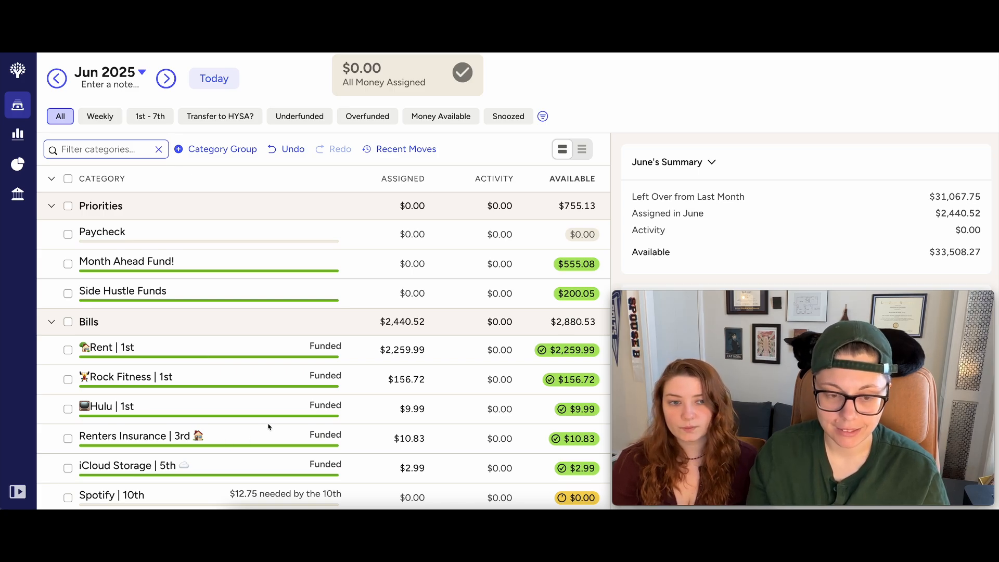
Step: Start a new transaction in the accounts register for Main Checking with Atlas Earth as the payee
left_click(18, 194)
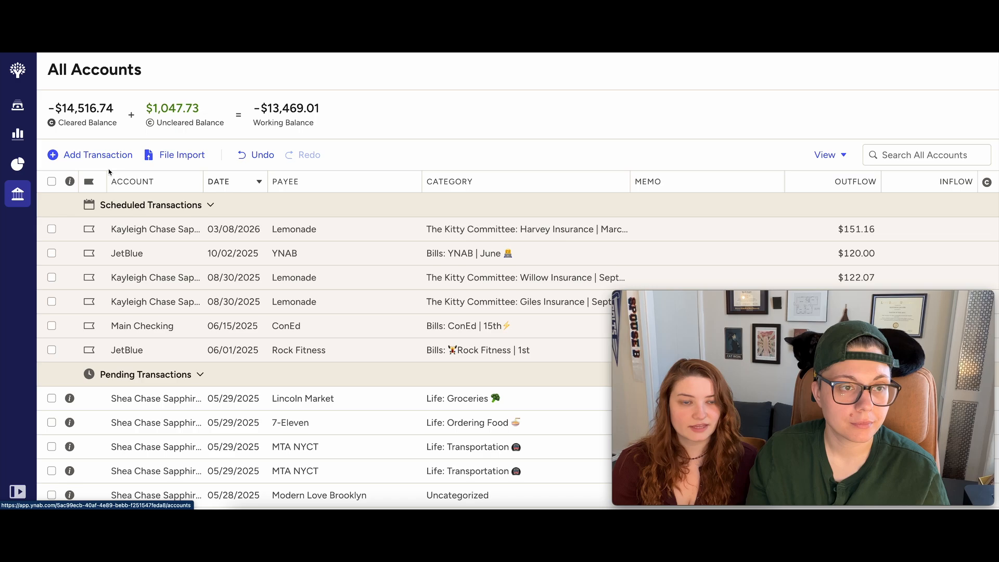
left_click(78, 155)
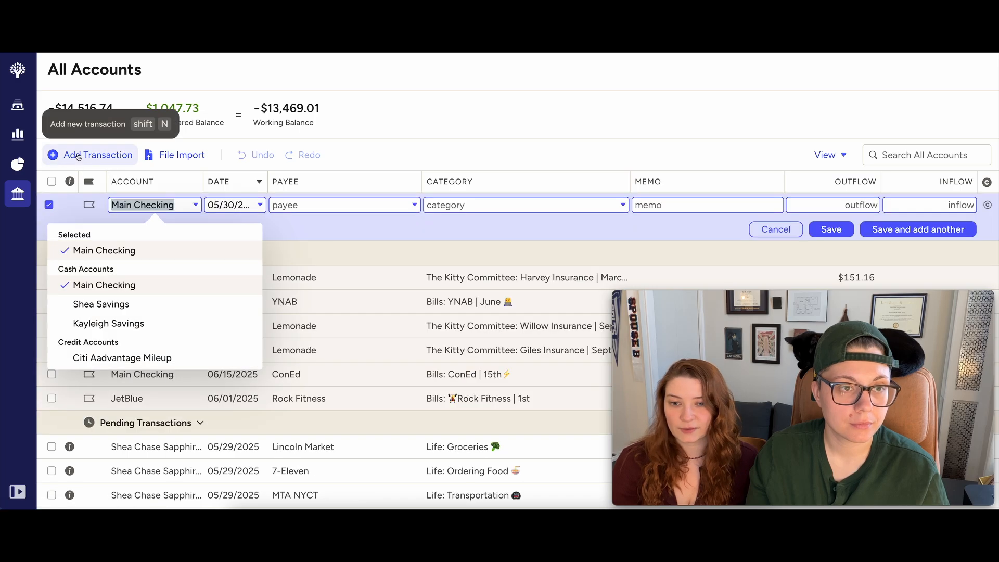
left_click(134, 253)
left_click(317, 205)
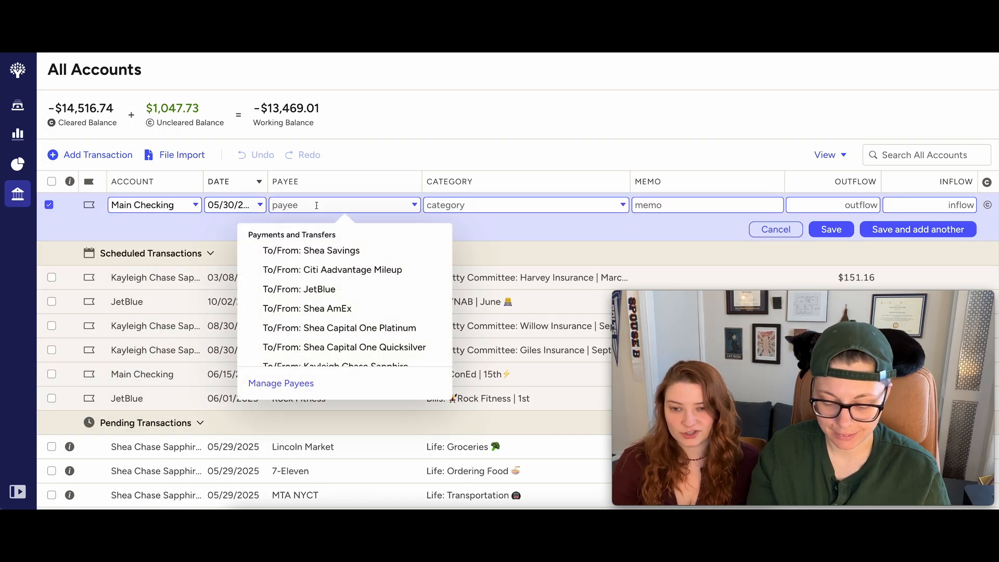
type("At")
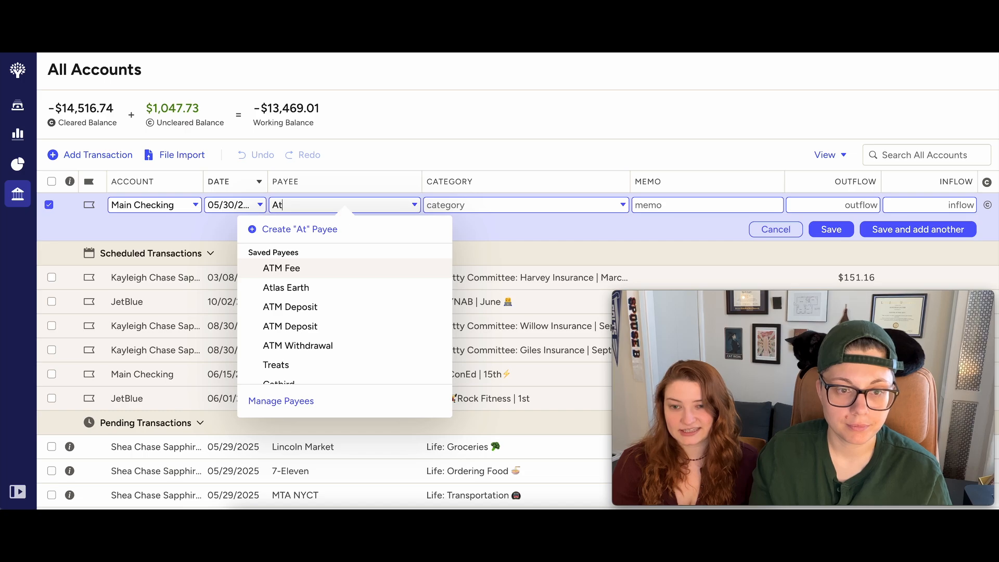
left_click(285, 288)
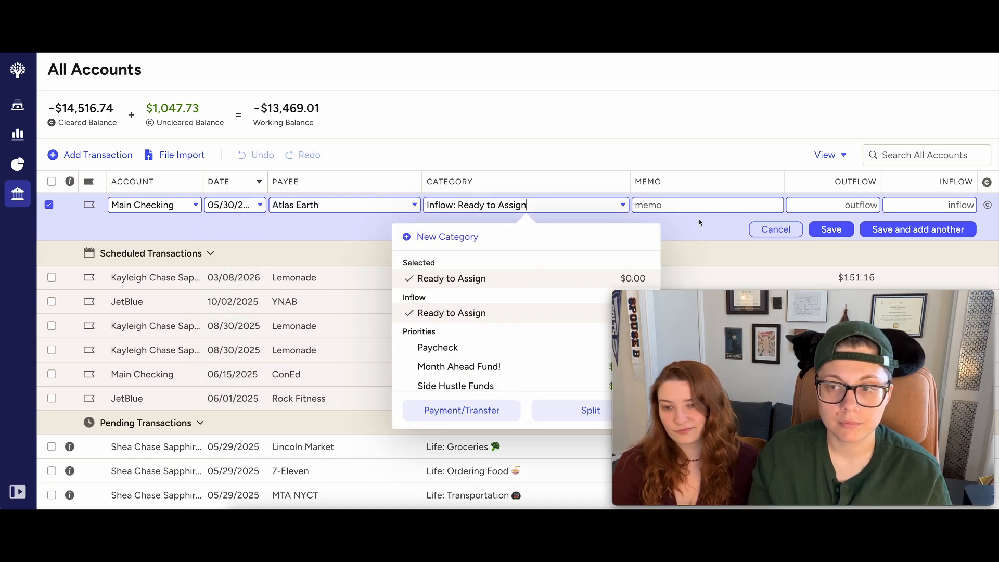
Step: Enter a $16 inflow categorized as Ready to Assign for the Atlas Earth transaction and save it
key("Tab")
key("Tab")
key("Tab")
type("1")
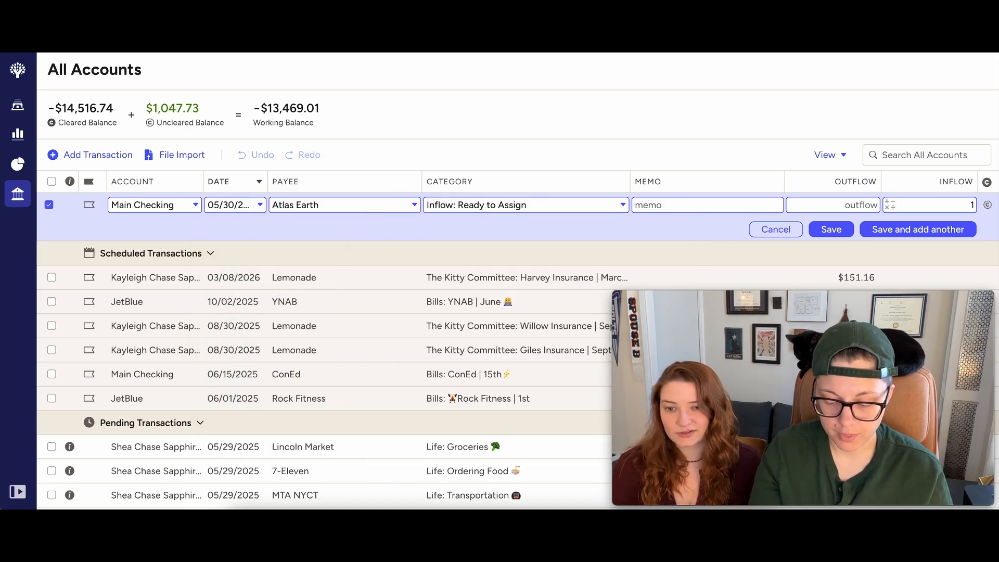
type("6")
left_click(833, 229)
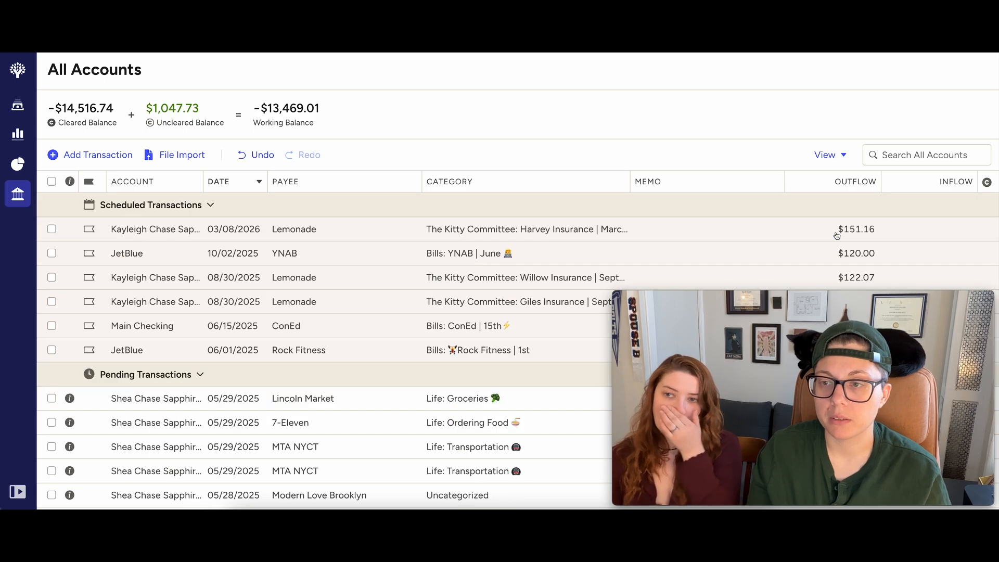
Step: Return to the June 2025 plan and assign $16 to Side Hustle Funds, leaving the category deselected
scroll(339, 282, "down", 4)
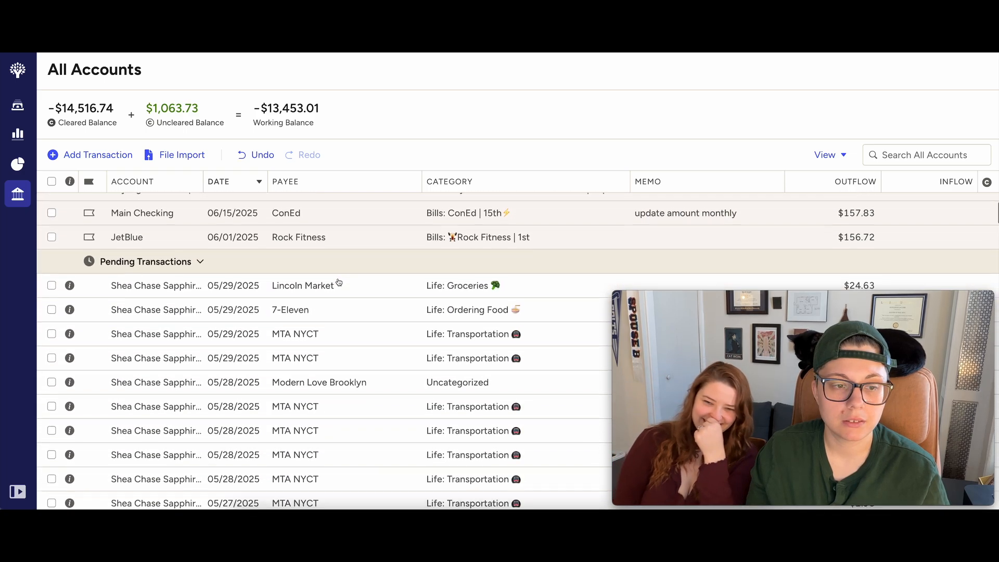
scroll(338, 282, "up", 4)
left_click(18, 105)
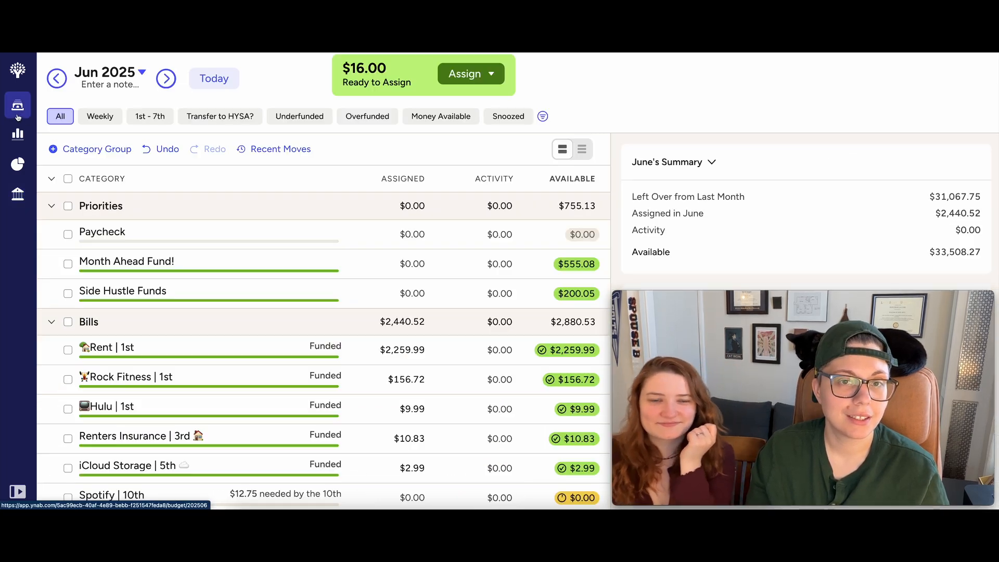
scroll(316, 254, "down", 1)
left_click(380, 274)
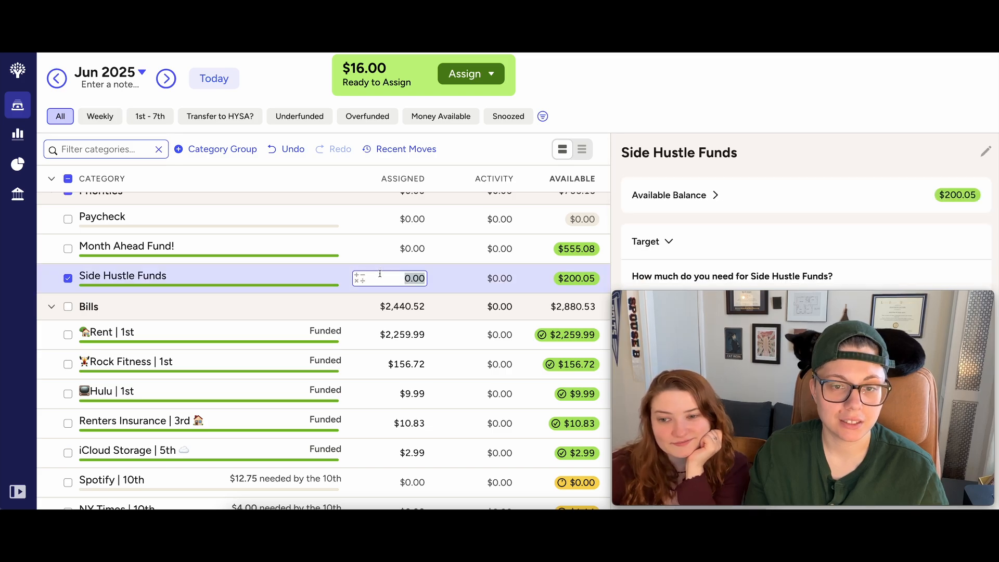
type("16")
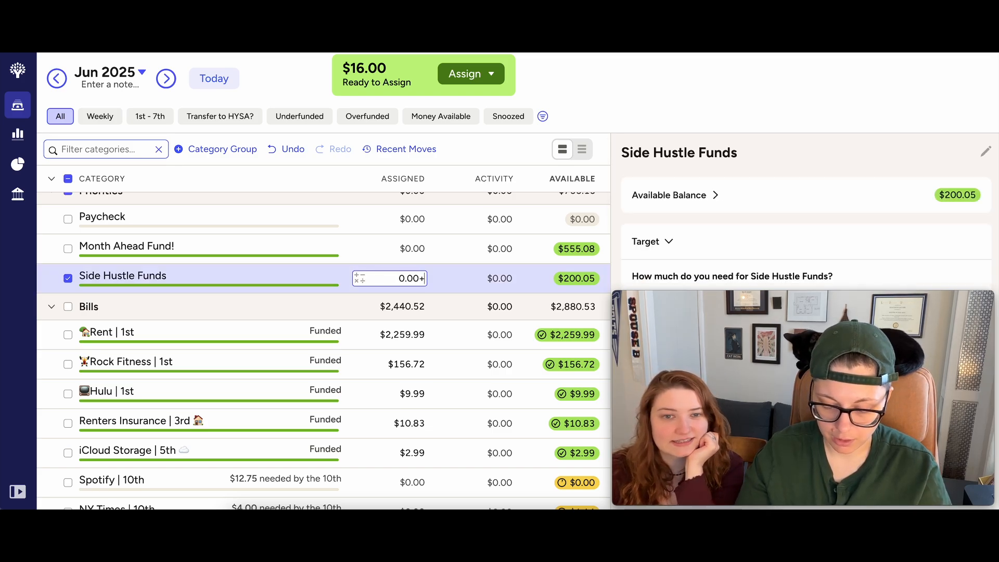
key("Return")
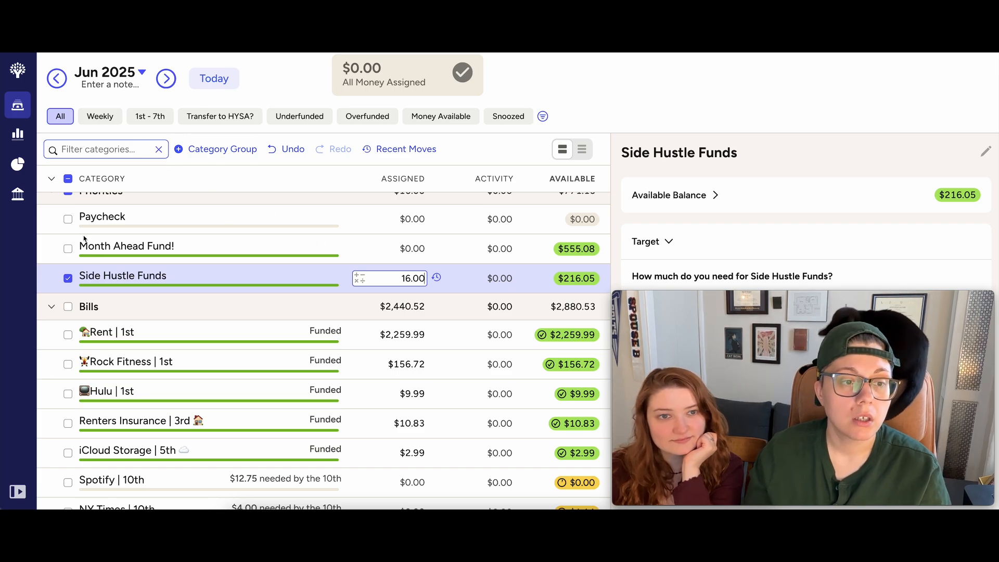
left_click(67, 278)
Step: Open the Just Finance spreadsheet in Google Sheets in a new browser tab and show its Student Loan Payoff 2025 sheet
key("super+t")
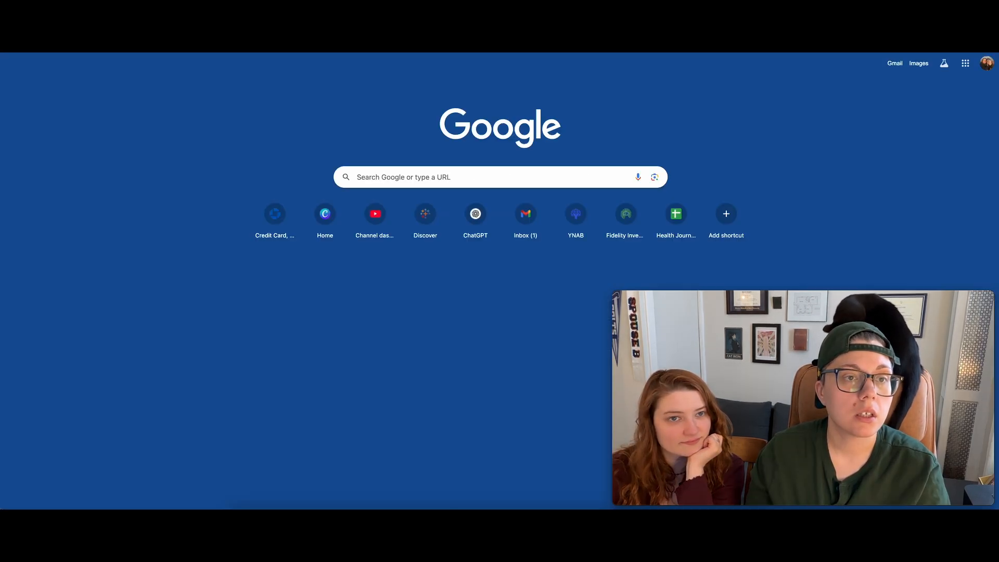
left_click(108, 45)
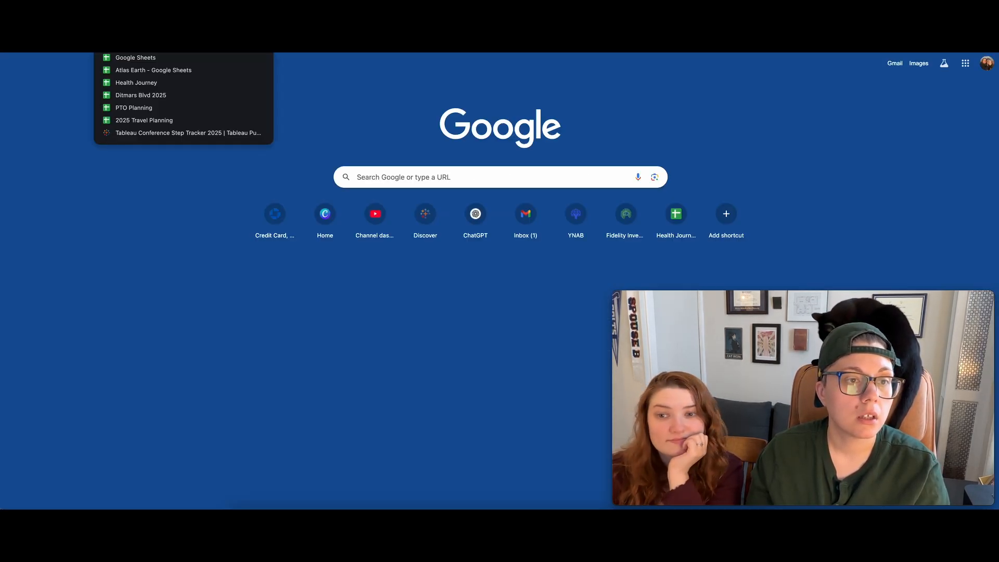
mouse_move(257, 45)
left_click(281, 82)
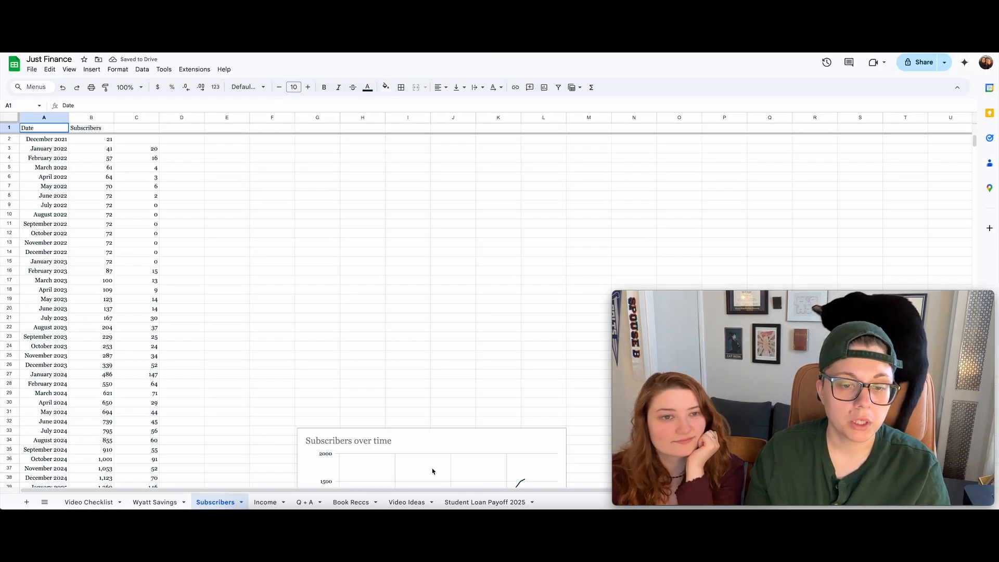
left_click(485, 502)
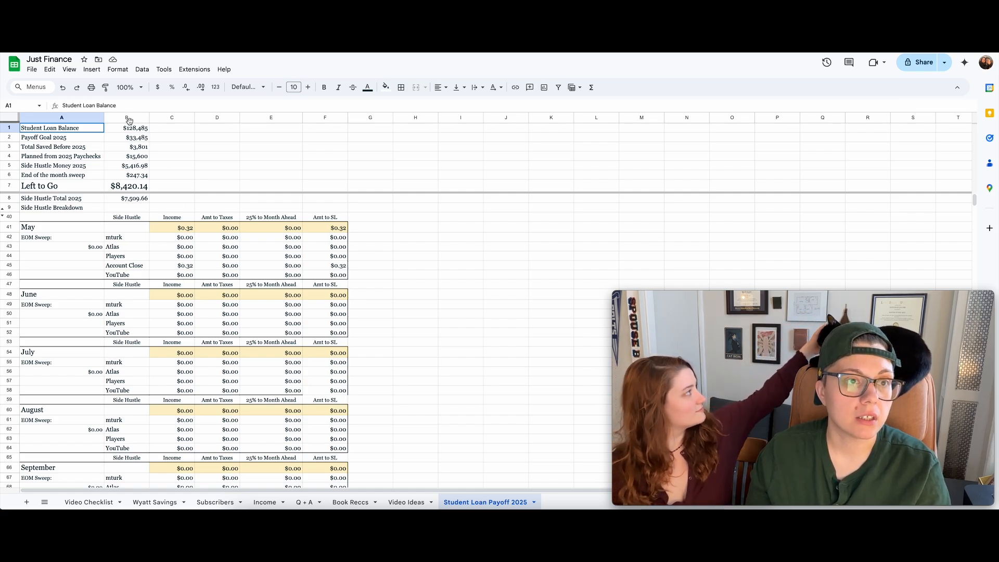
Step: Switch back to YNAB and search all accounts for transactions with "youtu" in the payee
key("ctrl+Tab")
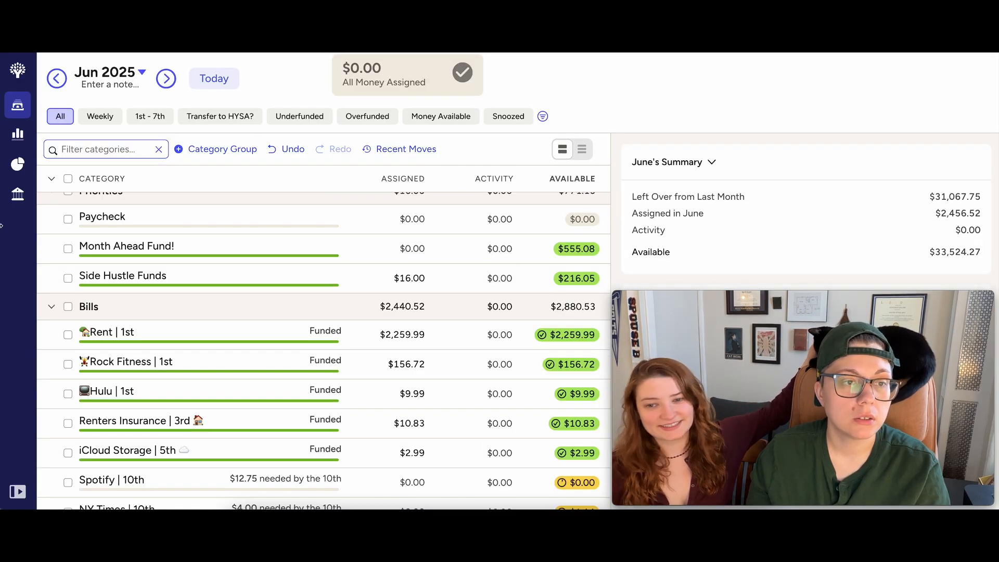
left_click(17, 193)
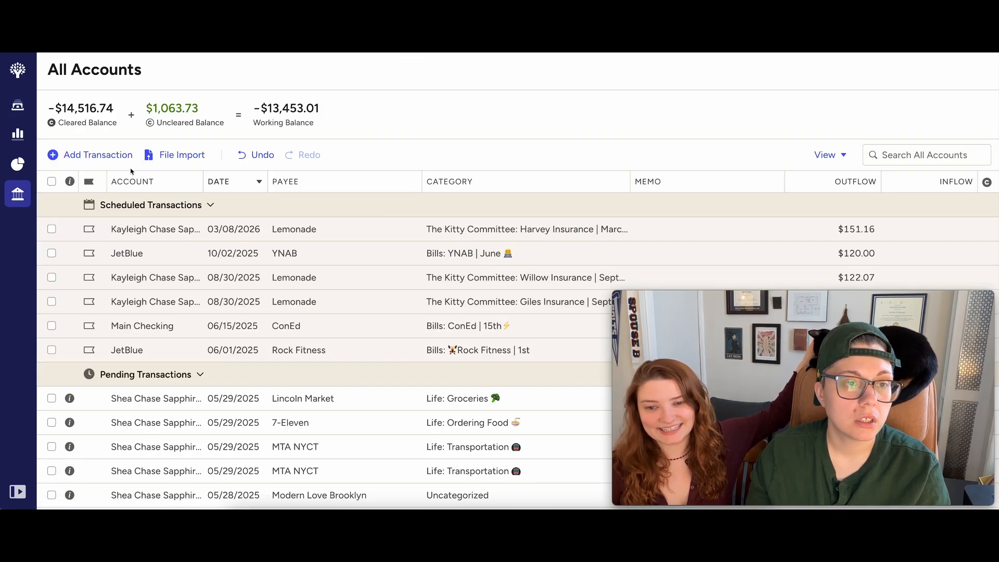
left_click(922, 156)
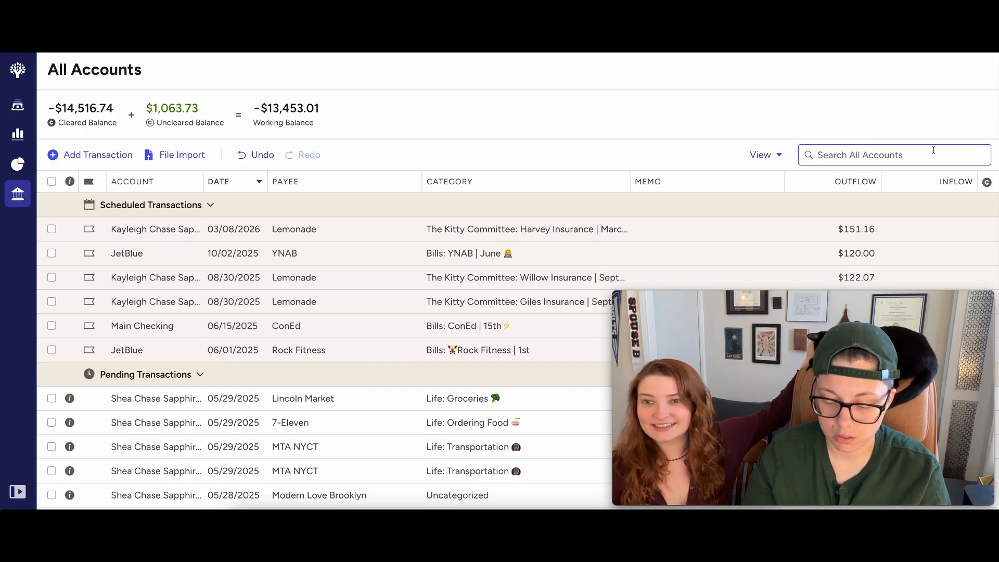
type("youtu")
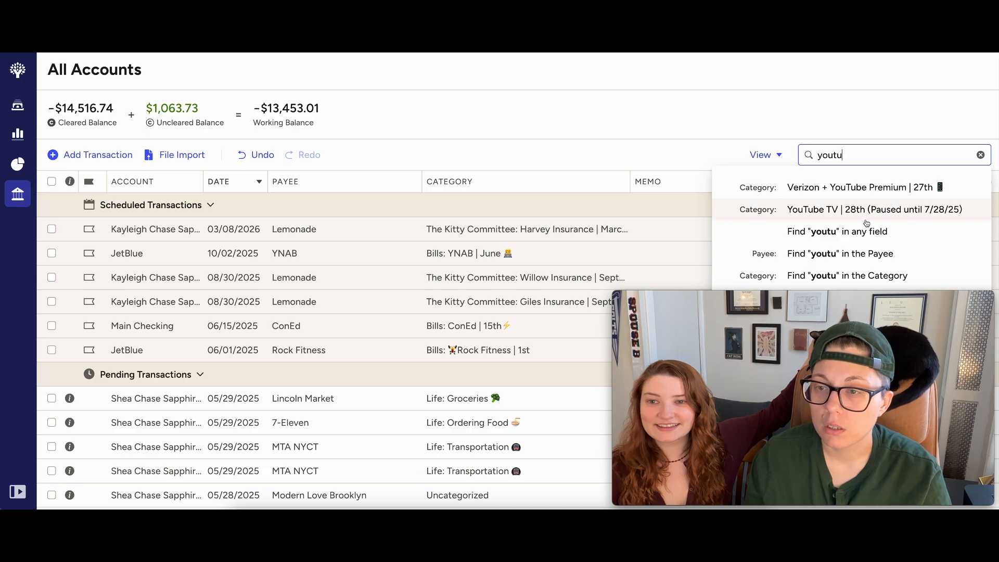
left_click(849, 254)
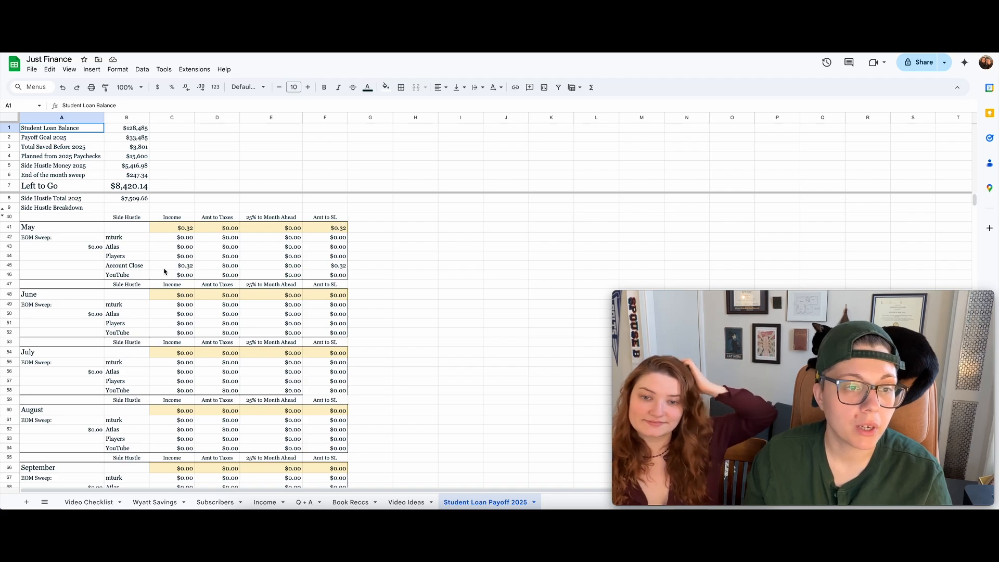
Step: Switch to the Just Finance spreadsheet and enter May income of 199.73 for YouTube and 16 for Atlas
left_click(173, 276)
type("19")
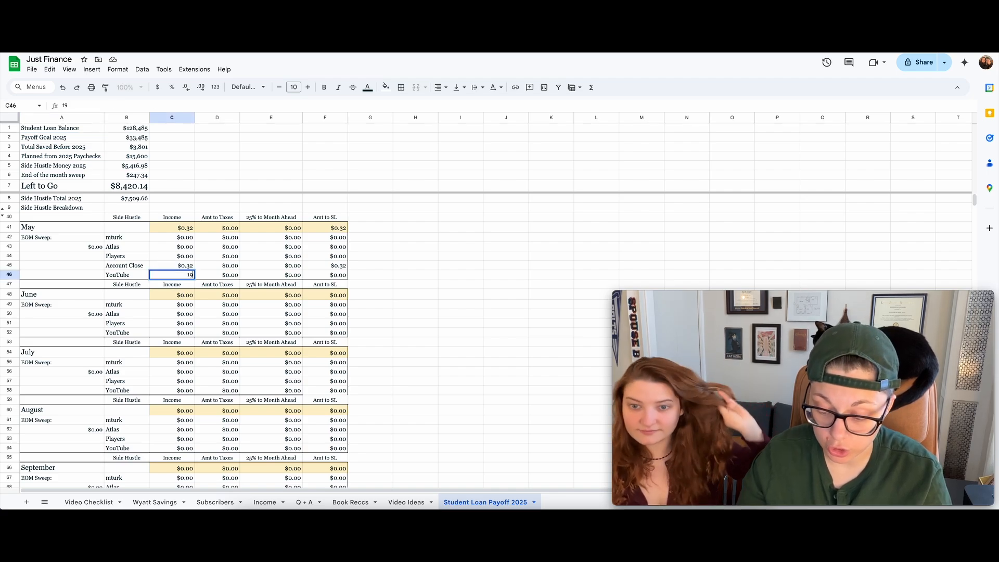
type("9.73")
key("Return")
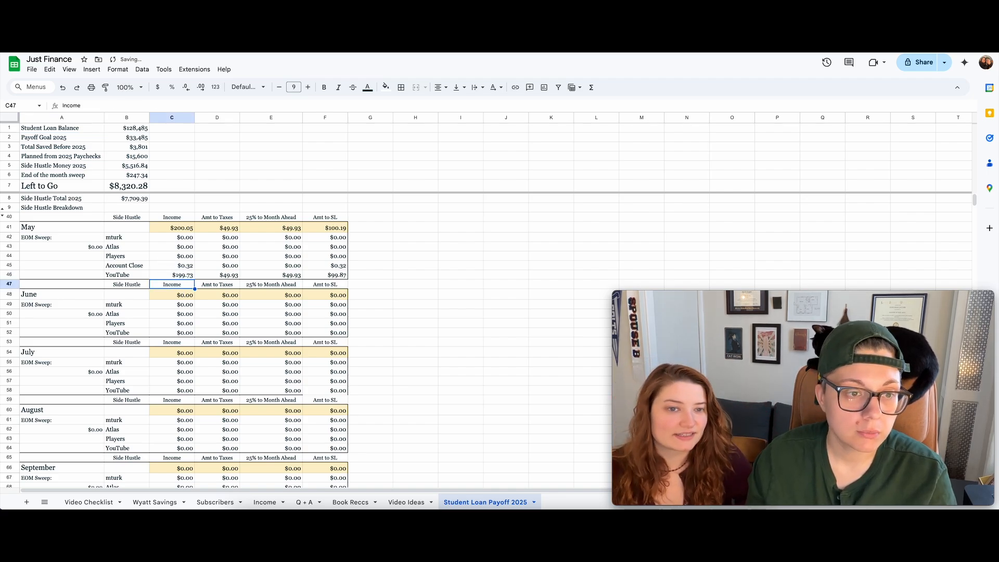
left_click(172, 250)
type("16")
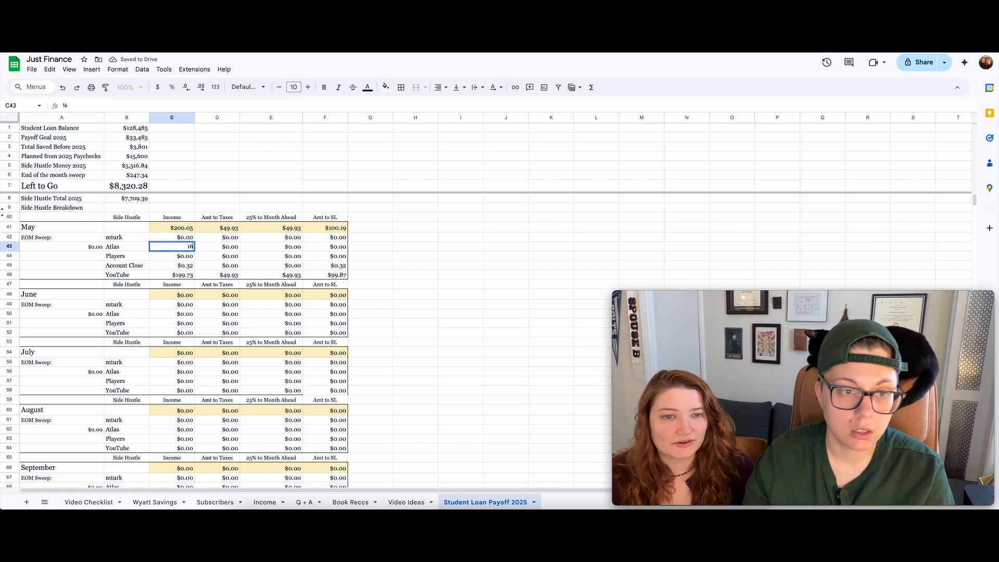
left_click(454, 262)
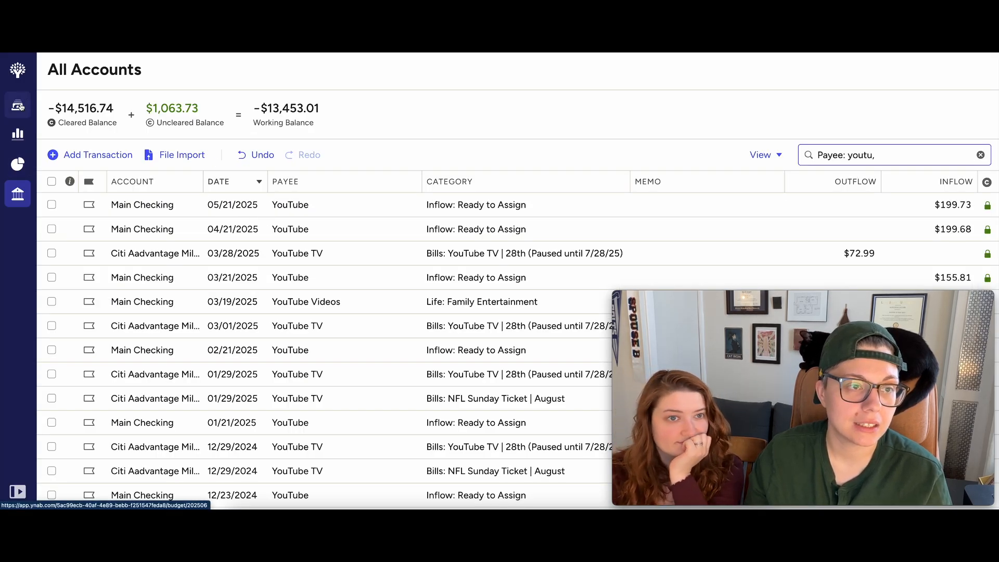
Step: Switch to YNAB's June plan and move $53.93 from Side Hustle Funds to Additional Tax Withholding under Retirement + Taxes
left_click(18, 106)
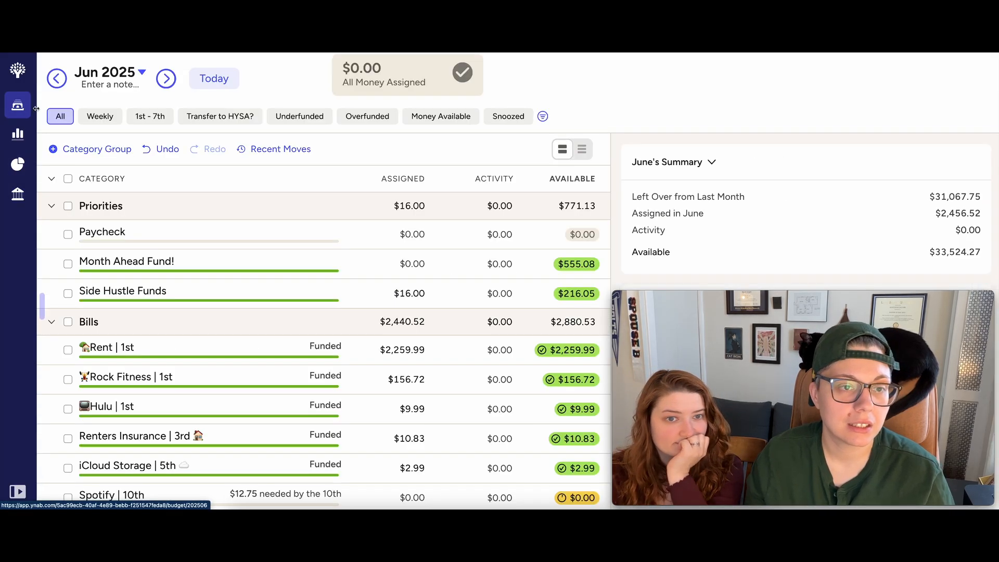
left_click(562, 294)
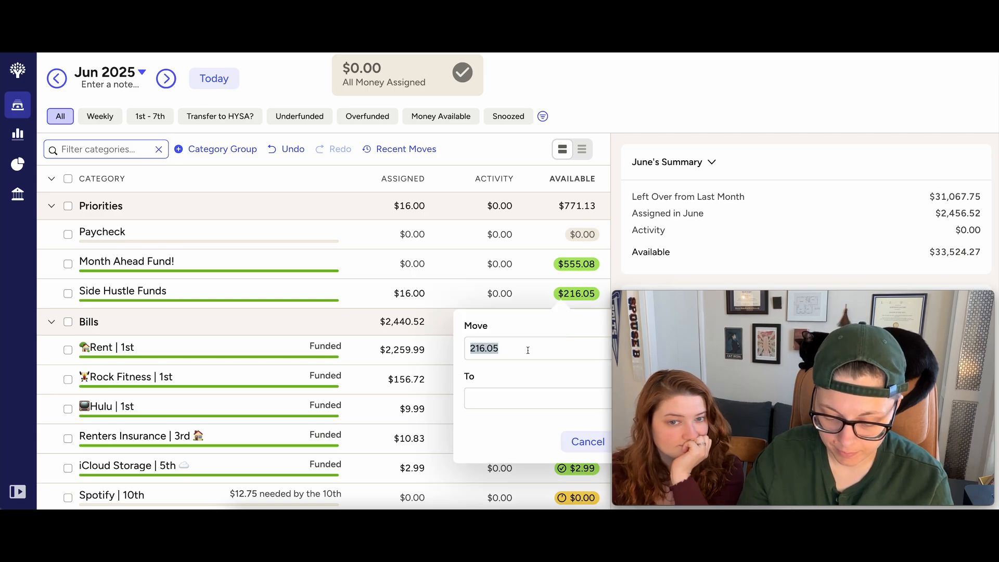
type("53.93")
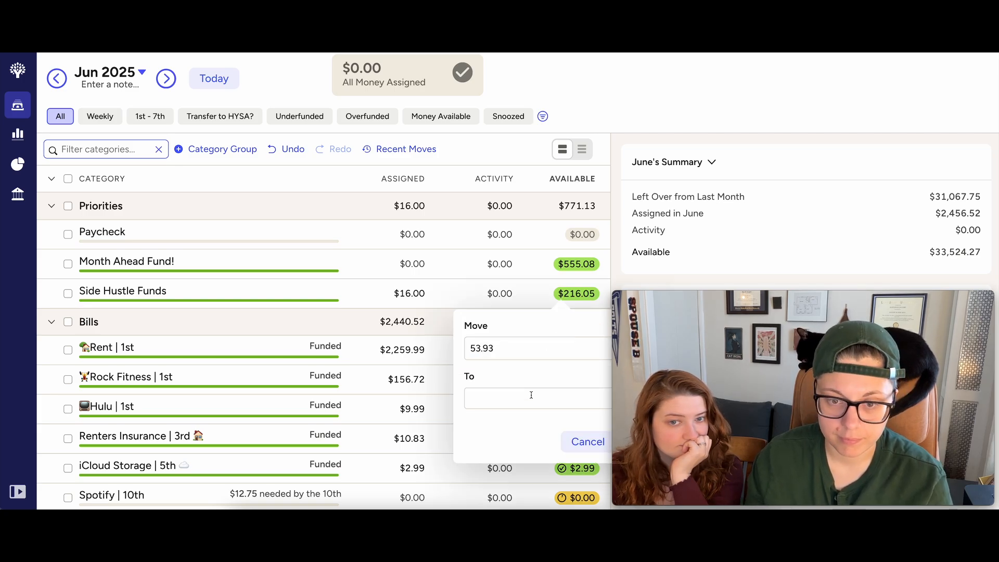
left_click(531, 395)
type("tax")
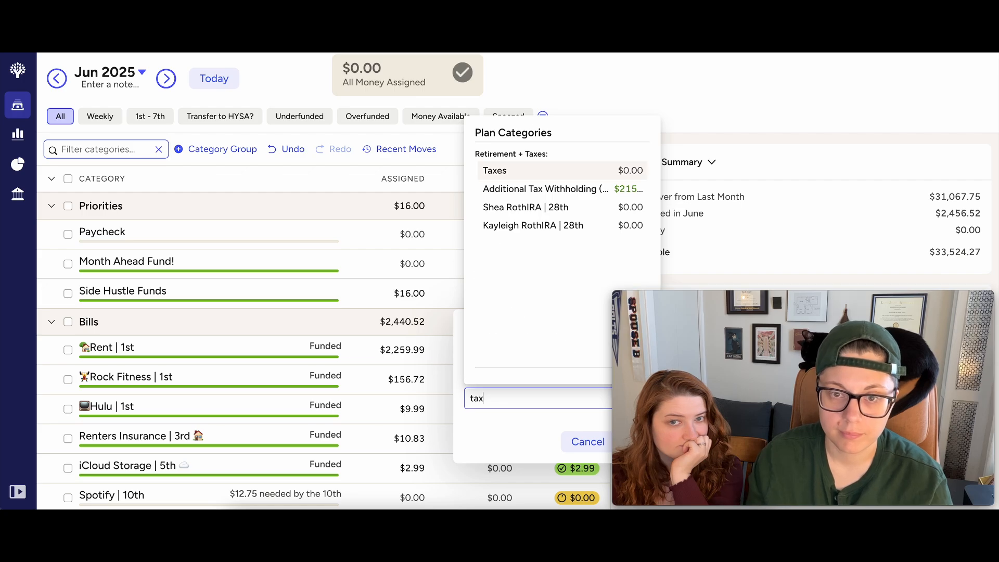
left_click(547, 189)
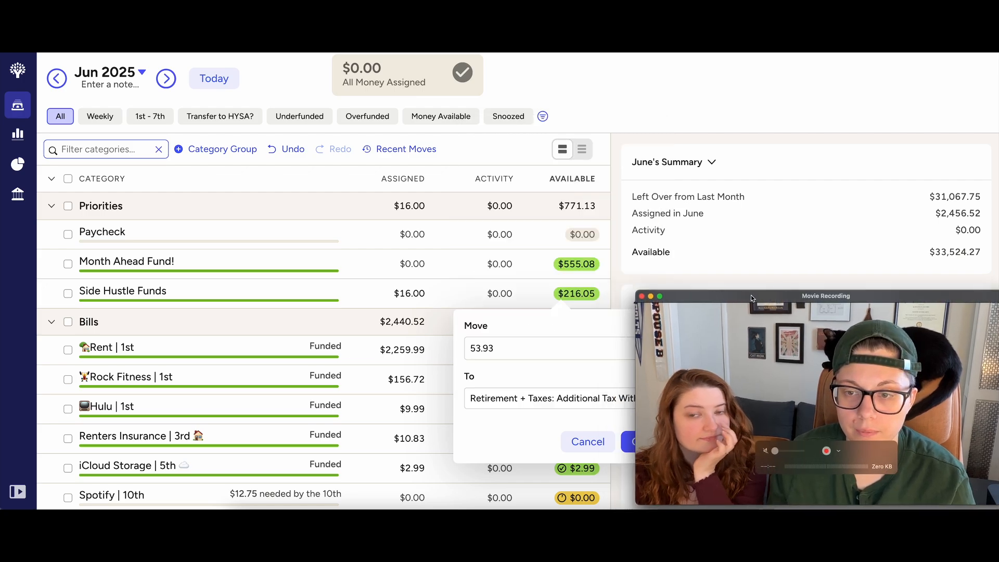
left_click_drag(752, 298, 779, 294)
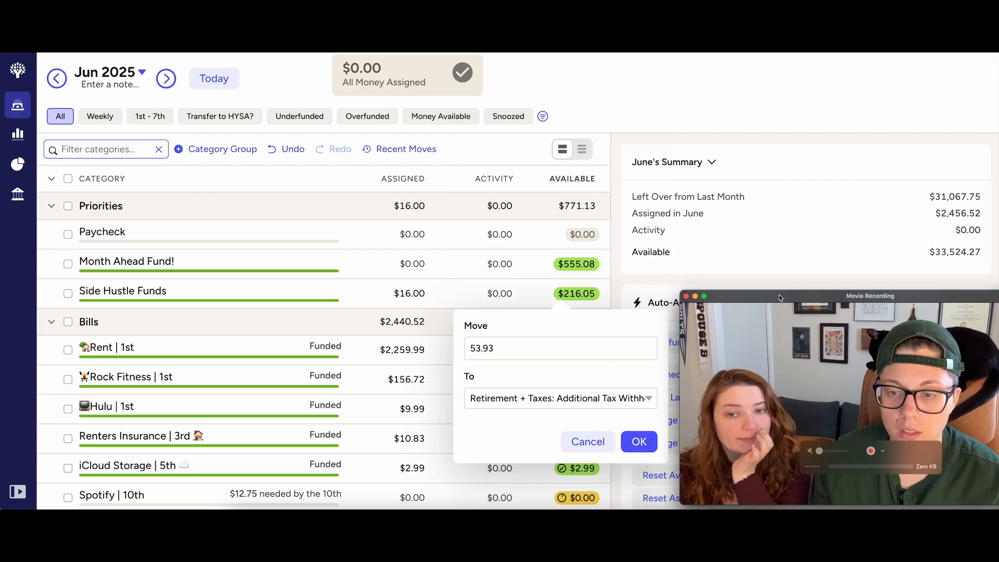
left_click(639, 442)
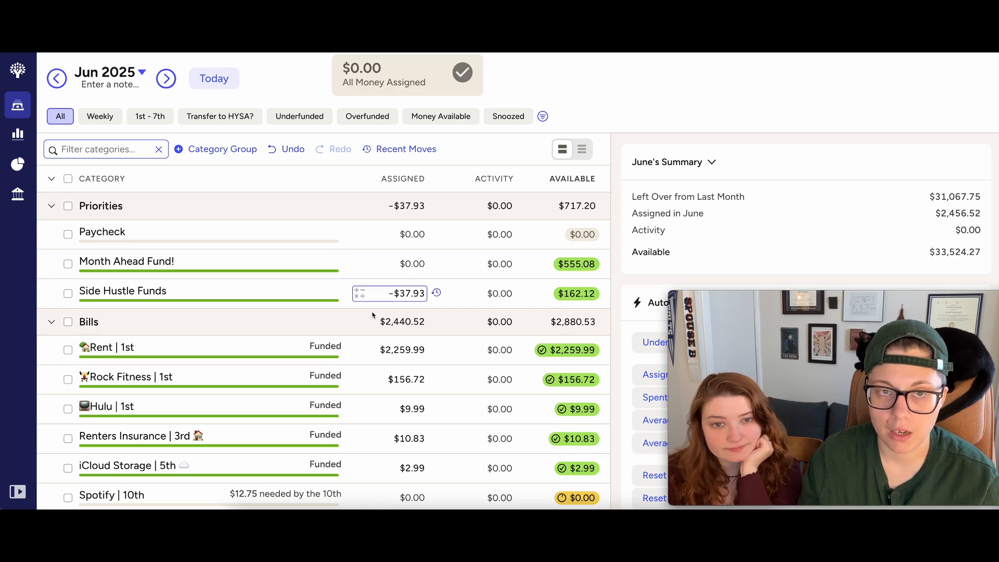
Step: Move $53.93 from Side Hustle Funds to Month Ahead Fund! in the June plan
key("super+Tab")
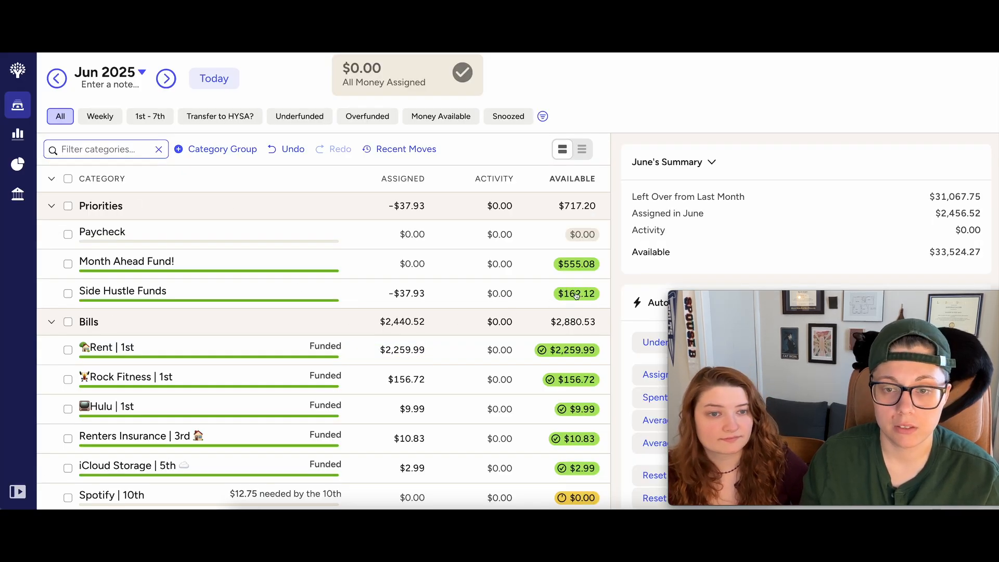
left_click(568, 295)
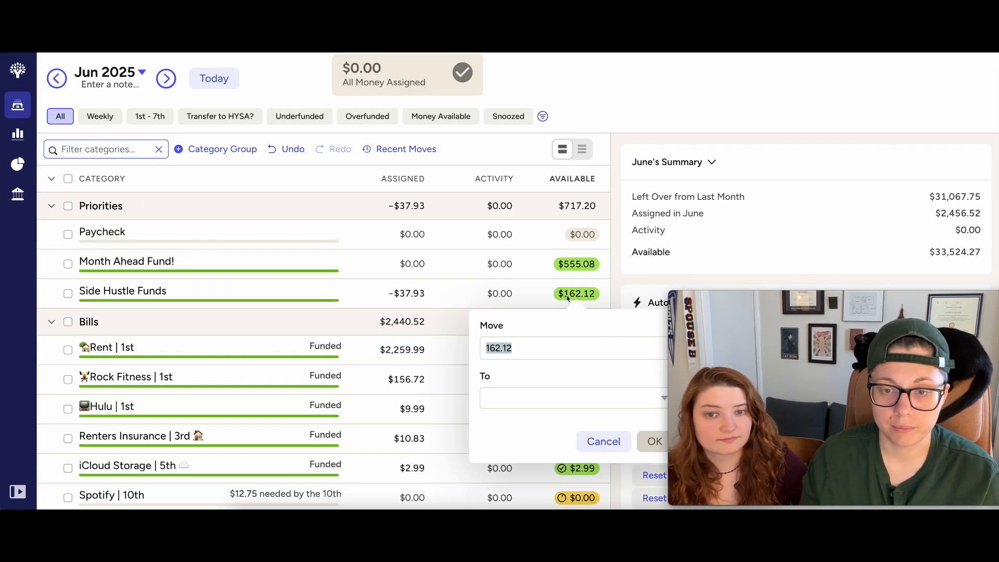
type("53.93")
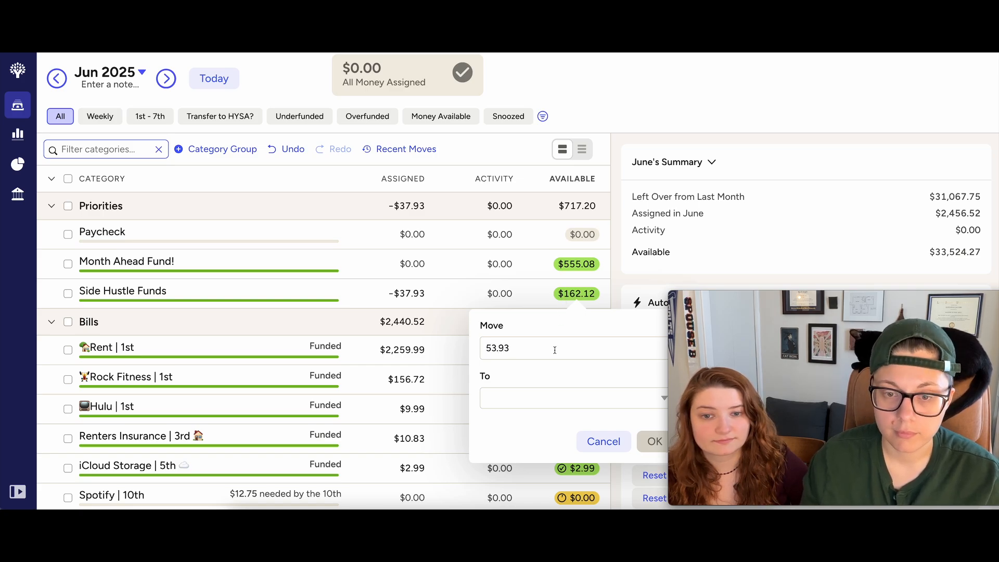
left_click(539, 394)
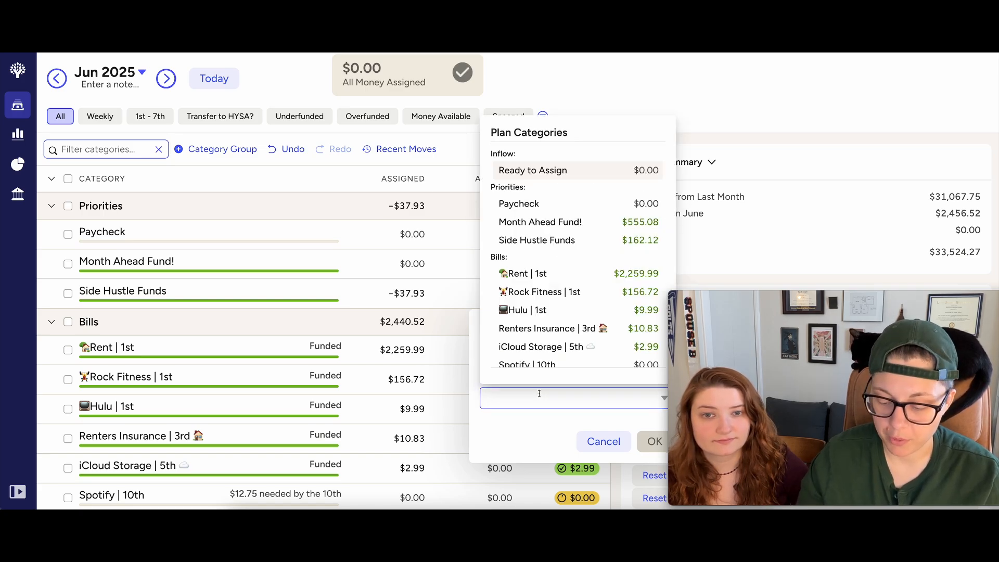
type("mon")
left_click(609, 164)
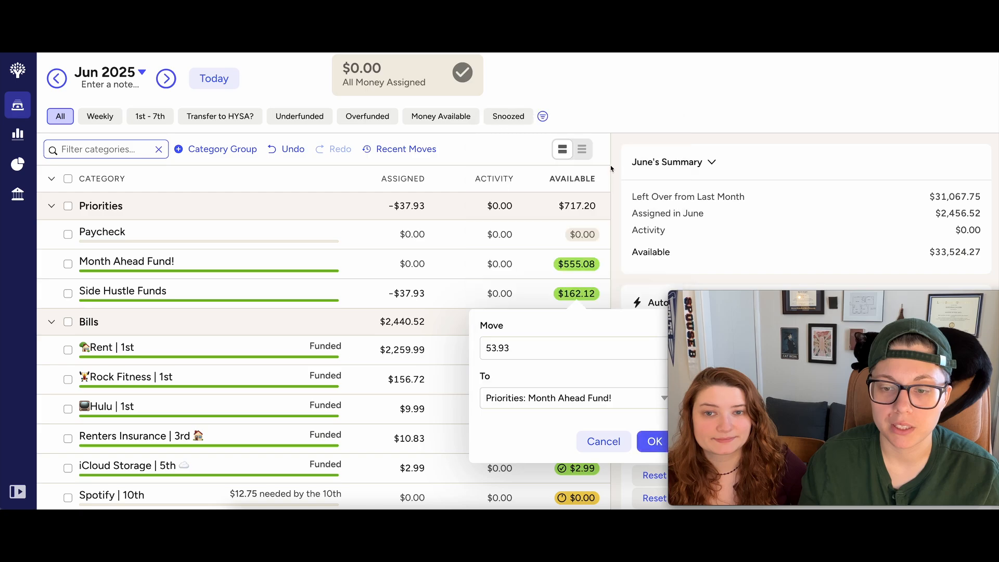
left_click(647, 440)
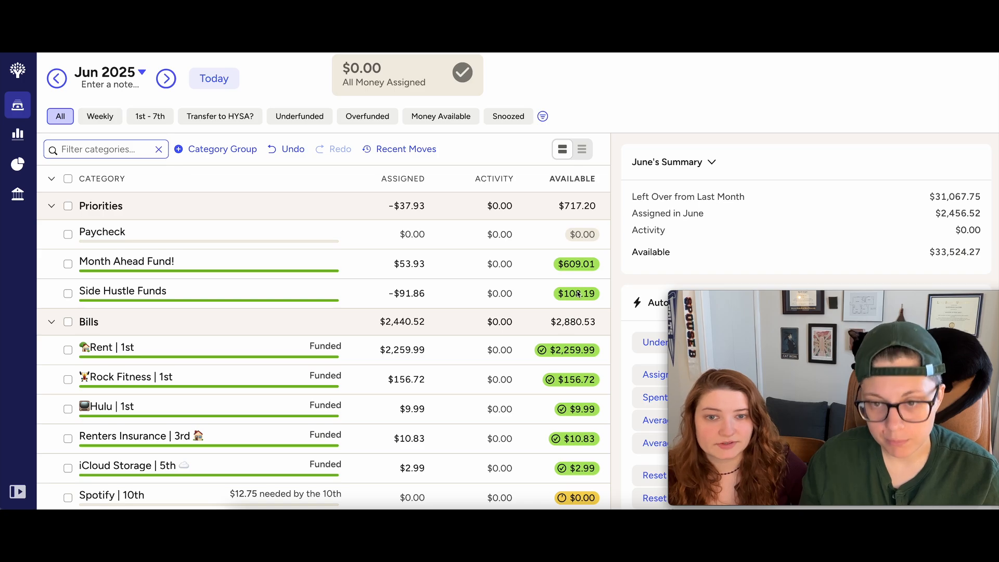
Step: Move the remaining $108.19 from Side Hustle Funds to Student Loans in the HYSA group
left_click(578, 294)
left_click(525, 393)
type("stud")
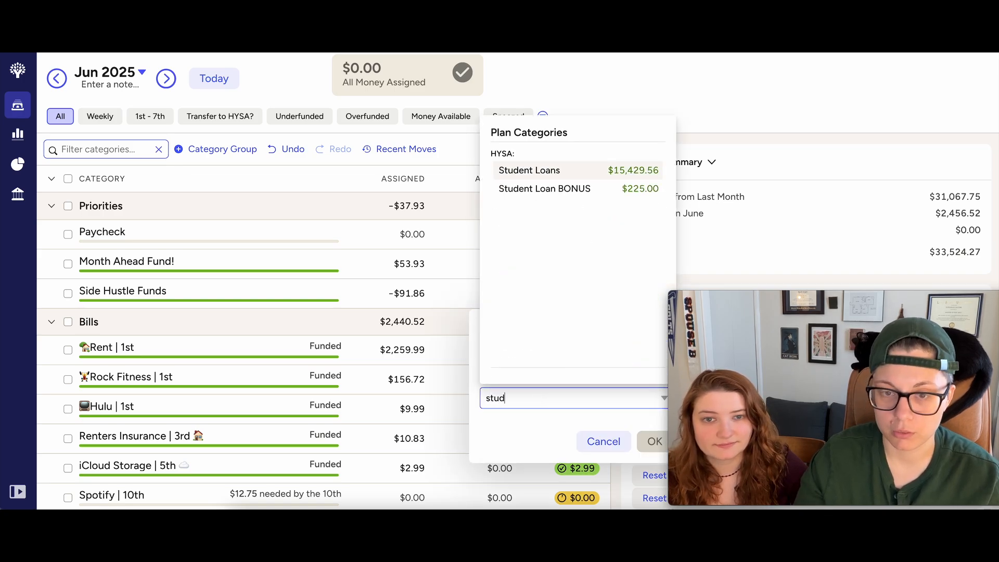
type("e")
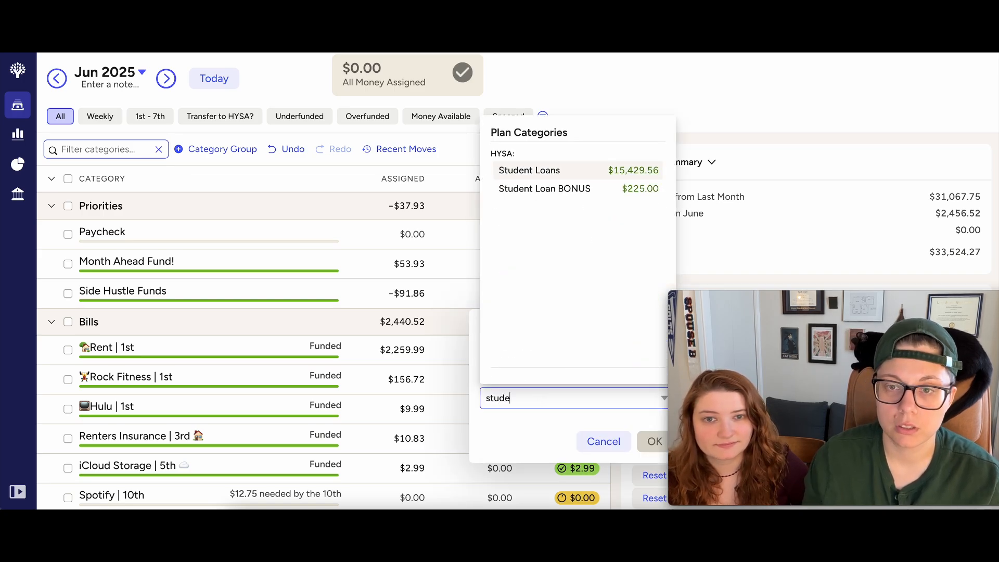
left_click(571, 171)
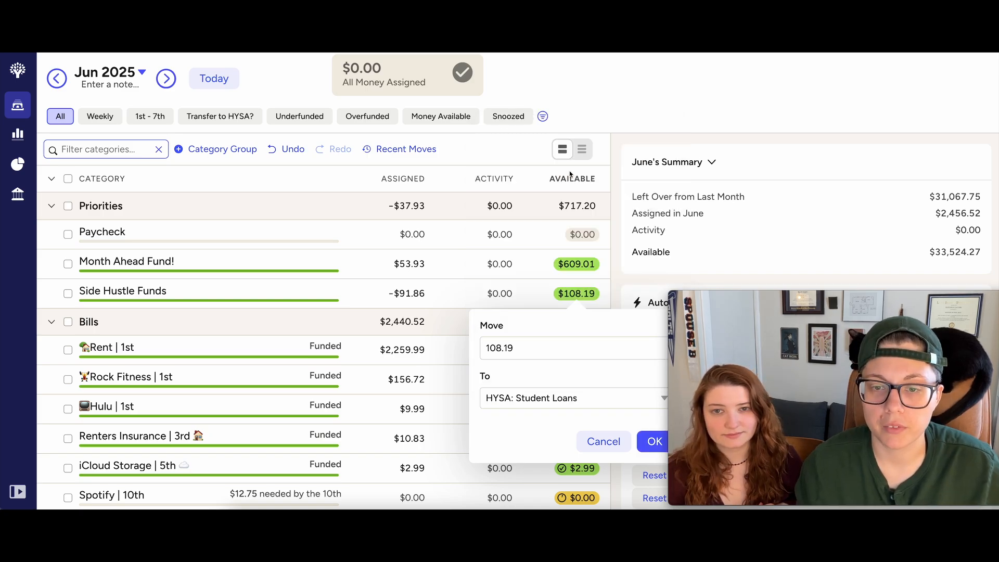
left_click(648, 443)
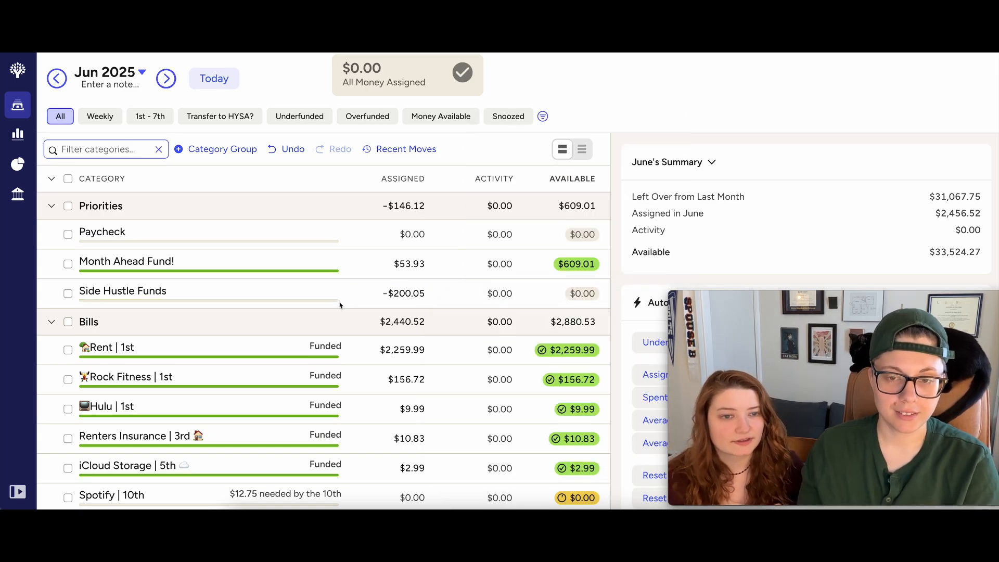
Step: Move the full $609.01 from Month Ahead Fund! to Ready to Assign
left_click(584, 265)
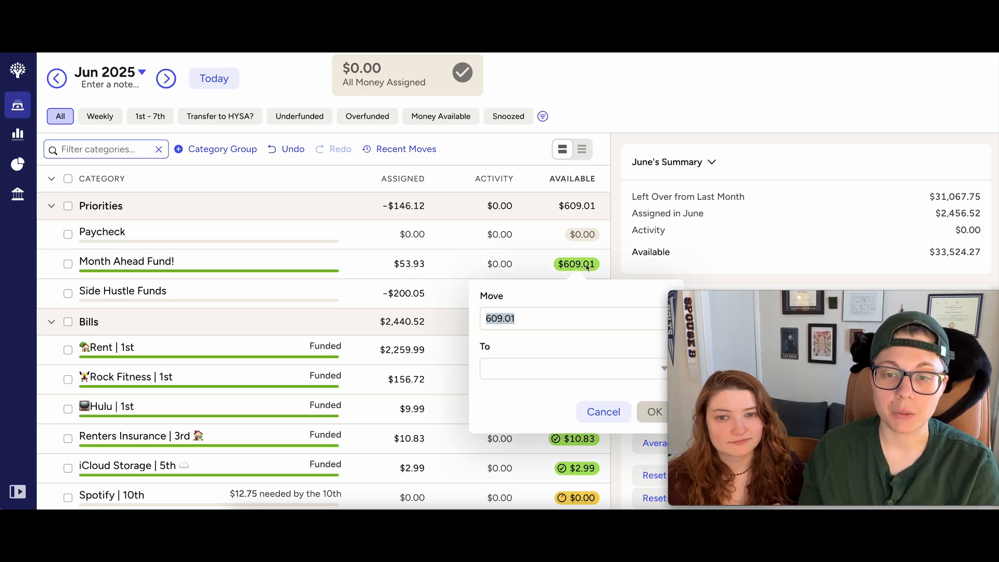
left_click(516, 368)
type("read")
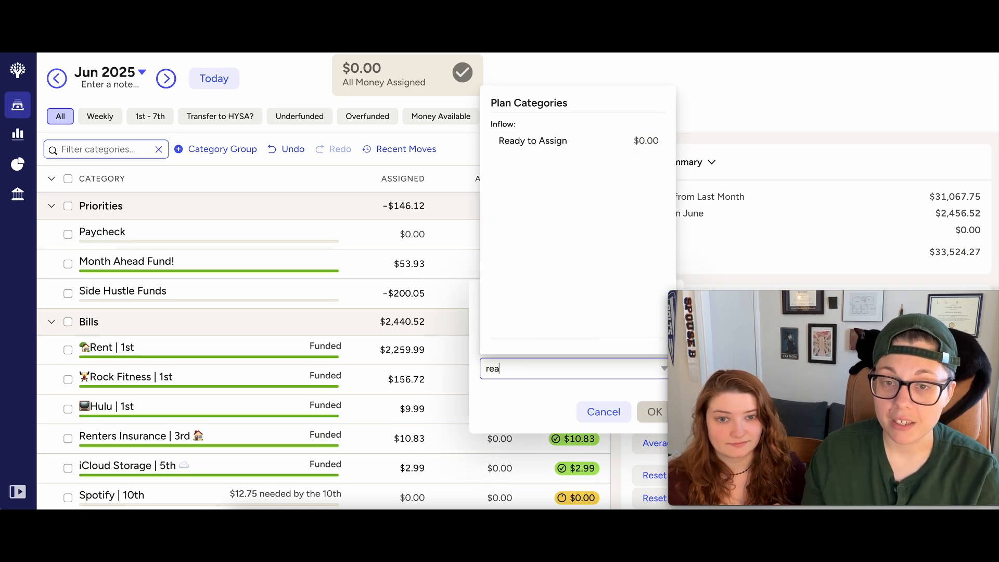
left_click(564, 145)
left_click(657, 413)
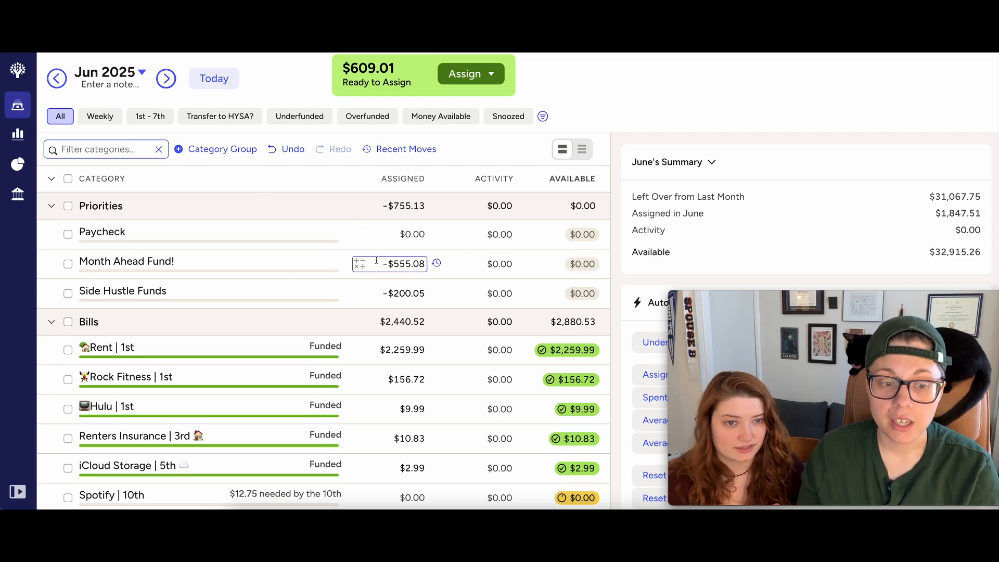
Step: Auto-assign the underfunded amount to all categories in the Bills group, and clear the selection
scroll(390, 263, "down", 1)
left_click(68, 309)
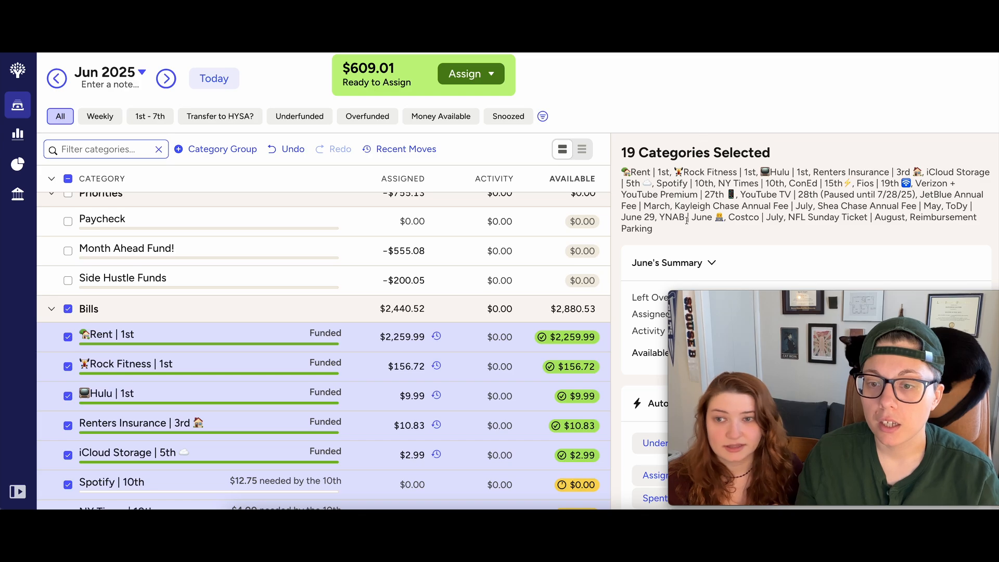
left_click(709, 264)
scroll(734, 250, "down", 1)
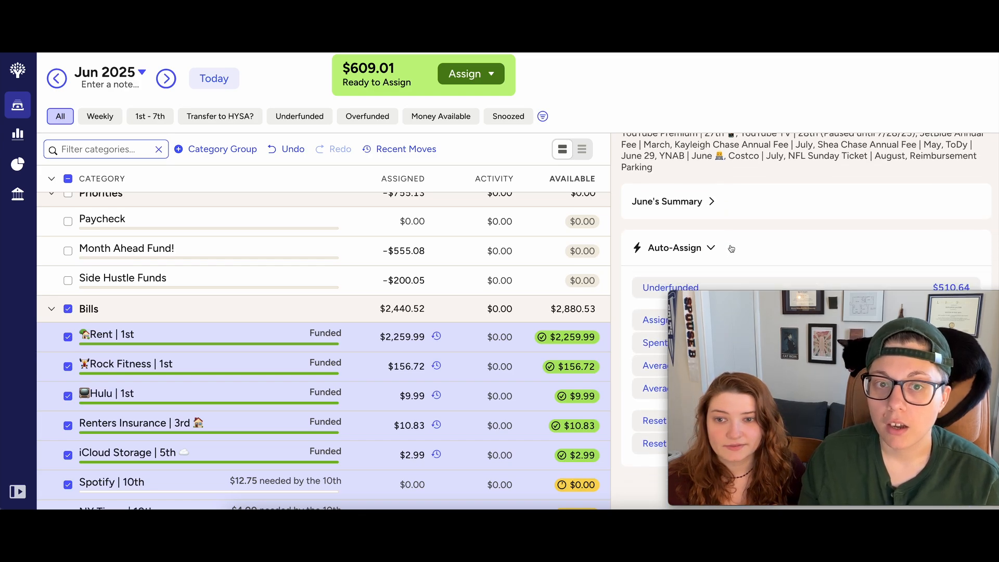
left_click(804, 286)
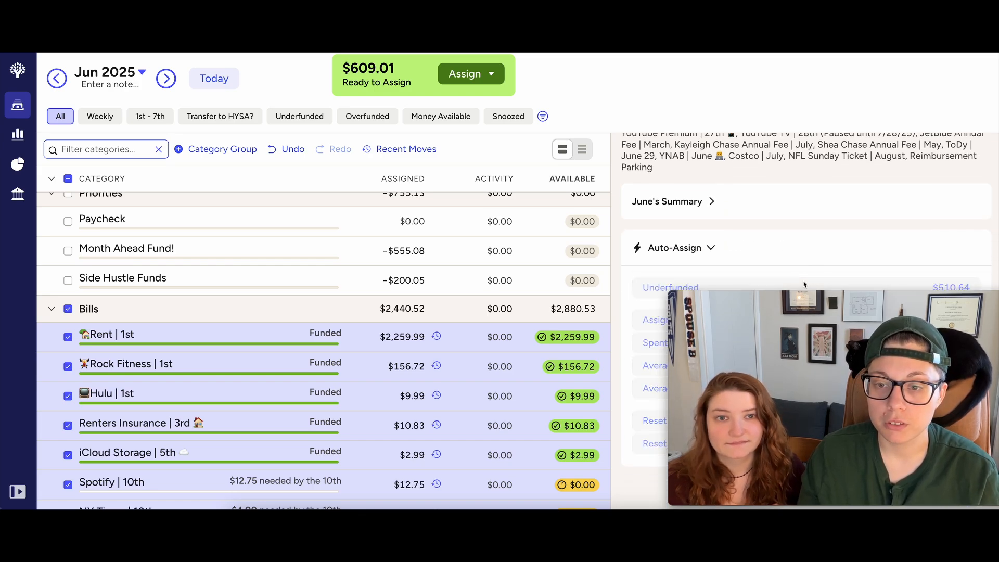
left_click(67, 311)
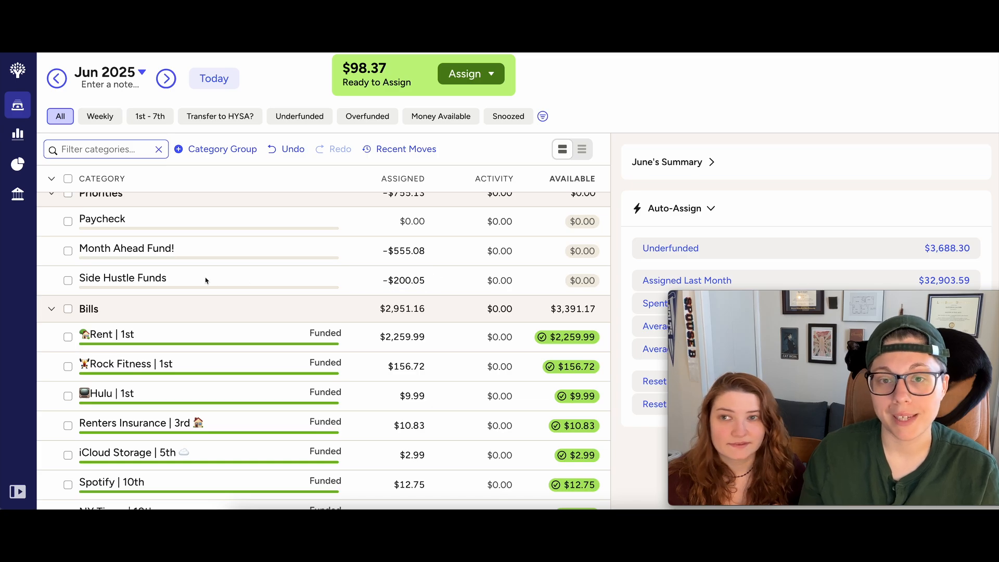
Step: Review the assigned amounts and funding status of every category in the Bills group
scroll(265, 282, "down", 2)
scroll(263, 286, "up", 3)
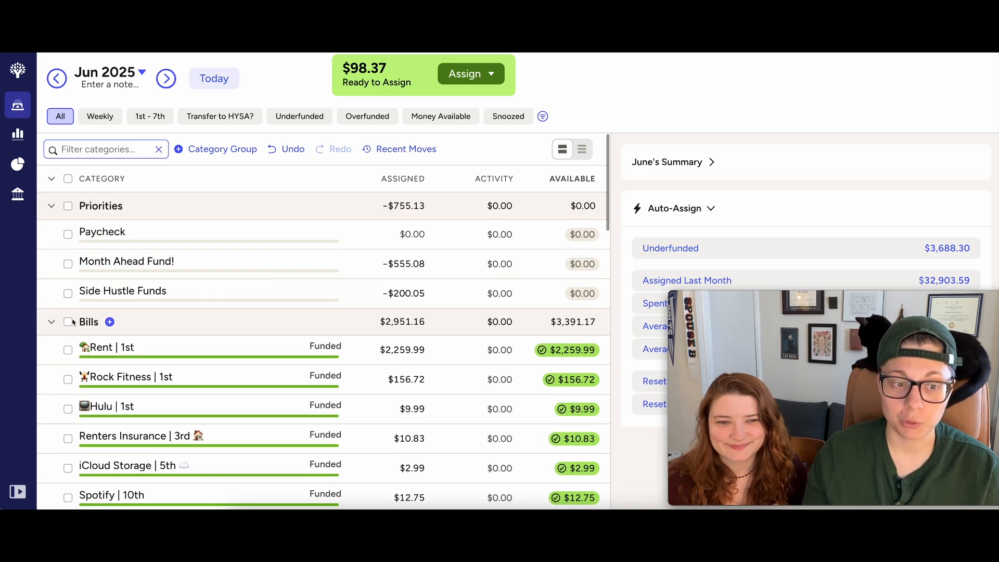
scroll(335, 345, "down", 6)
scroll(335, 345, "down", 3)
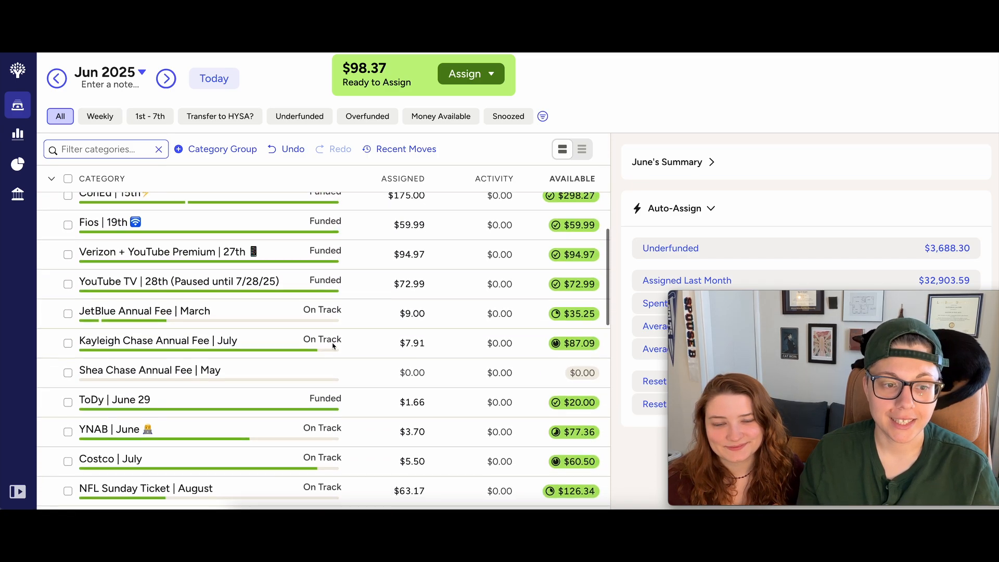
scroll(321, 346, "down", 2)
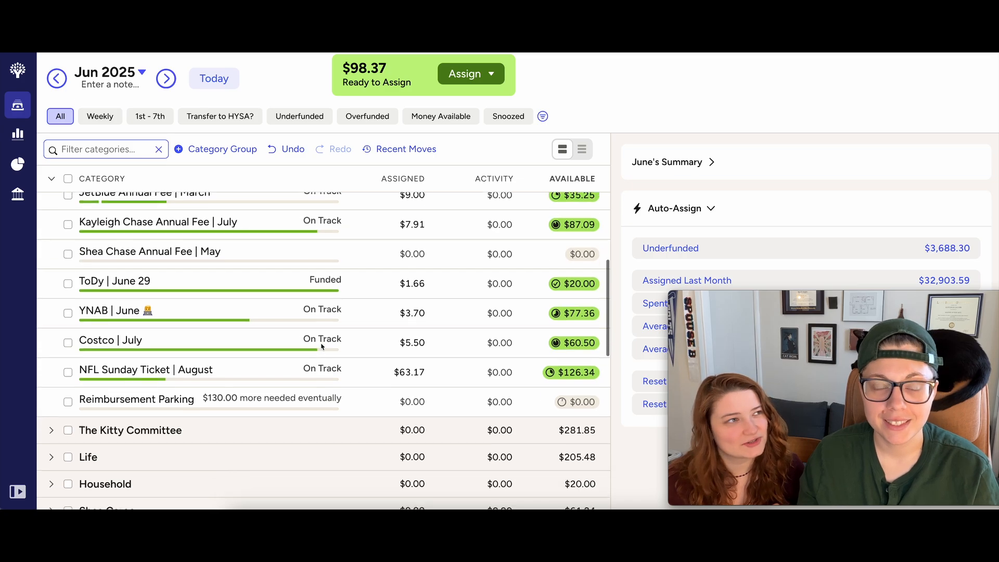
scroll(173, 307, "up", 10)
scroll(174, 307, "down", 5)
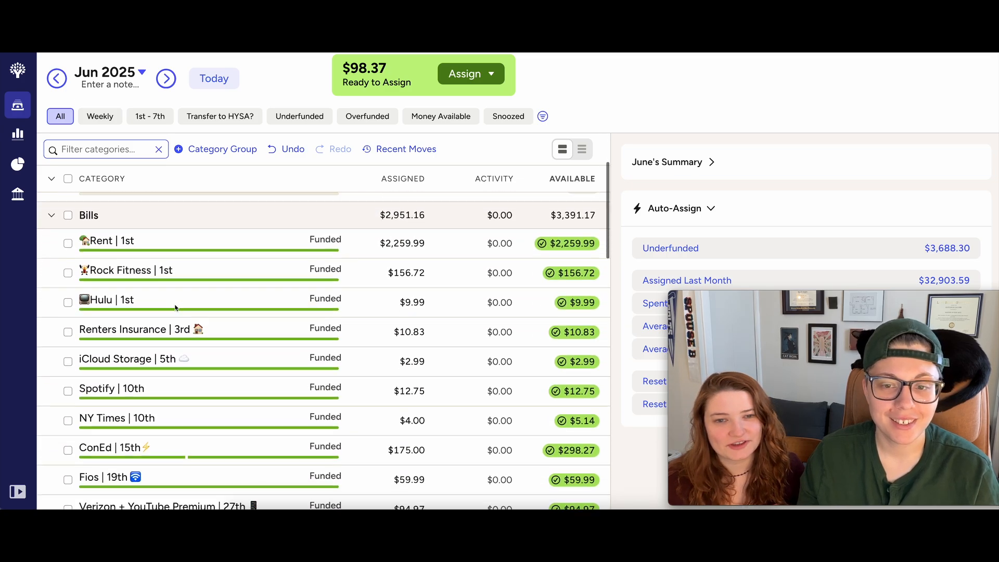
scroll(182, 307, "down", 2)
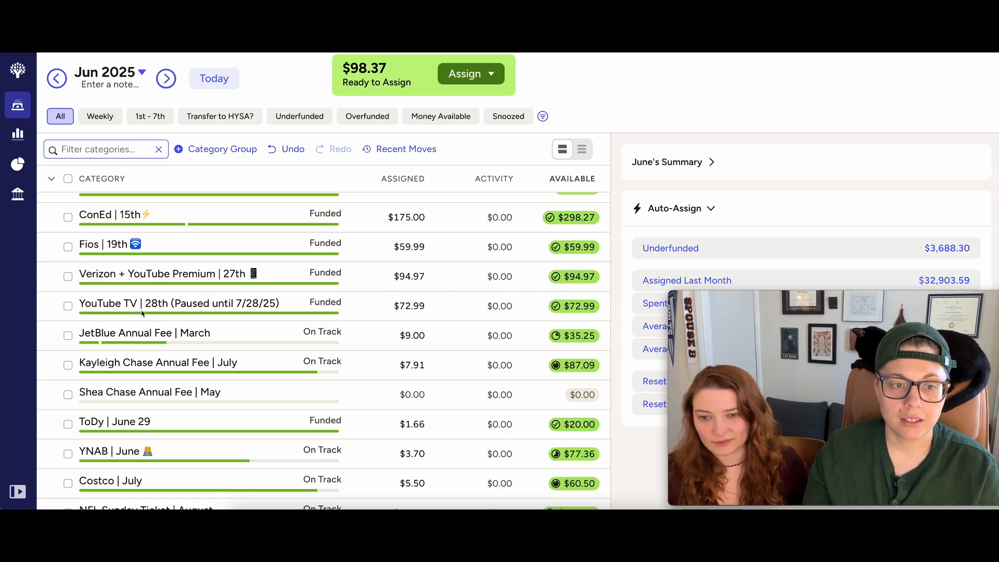
scroll(145, 294, "up", 7)
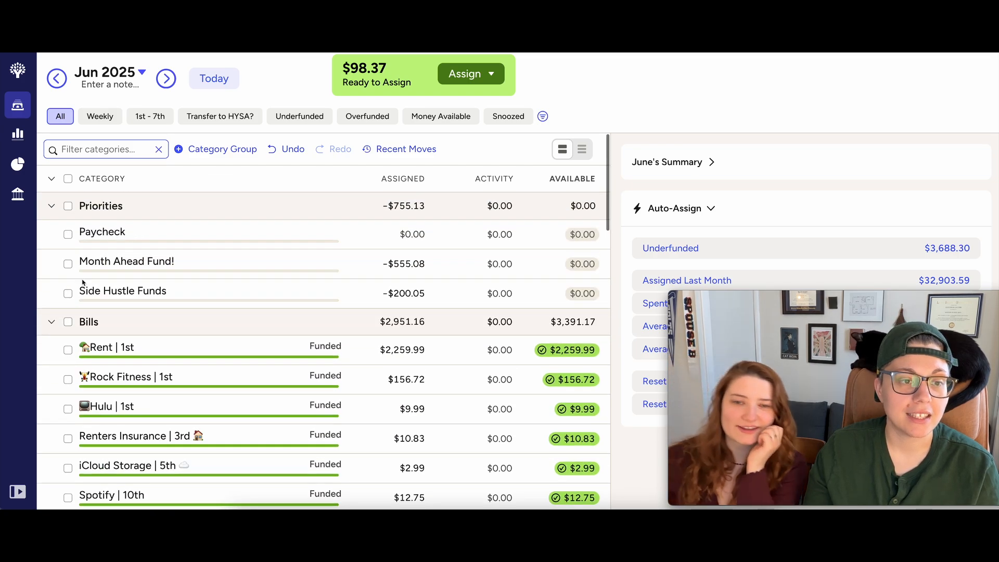
Step: Expand all category groups except Bills, which is collapsed, and bring The Kitty Committee's categories into view
left_click(50, 324)
scroll(208, 312, "down", 2)
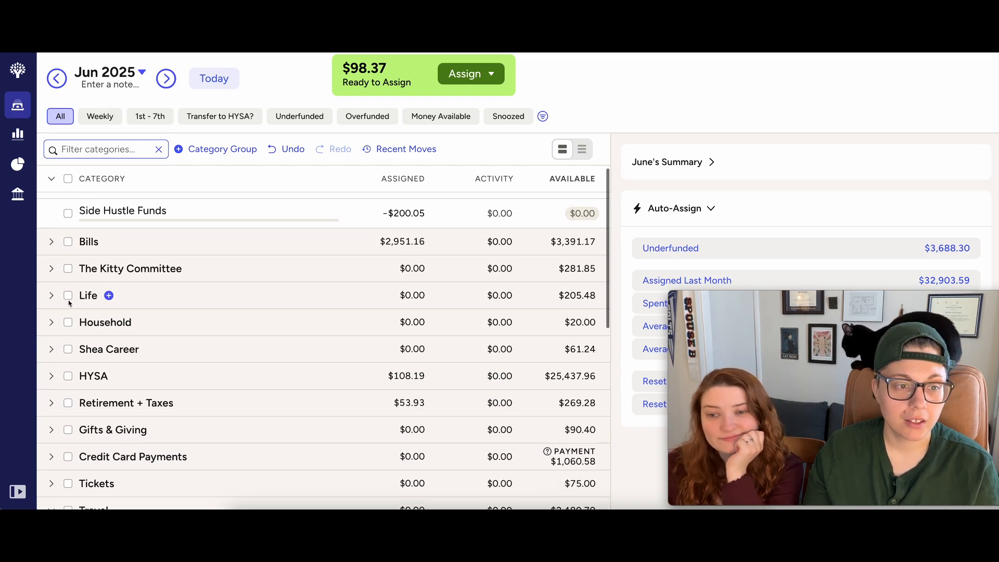
left_click(51, 265)
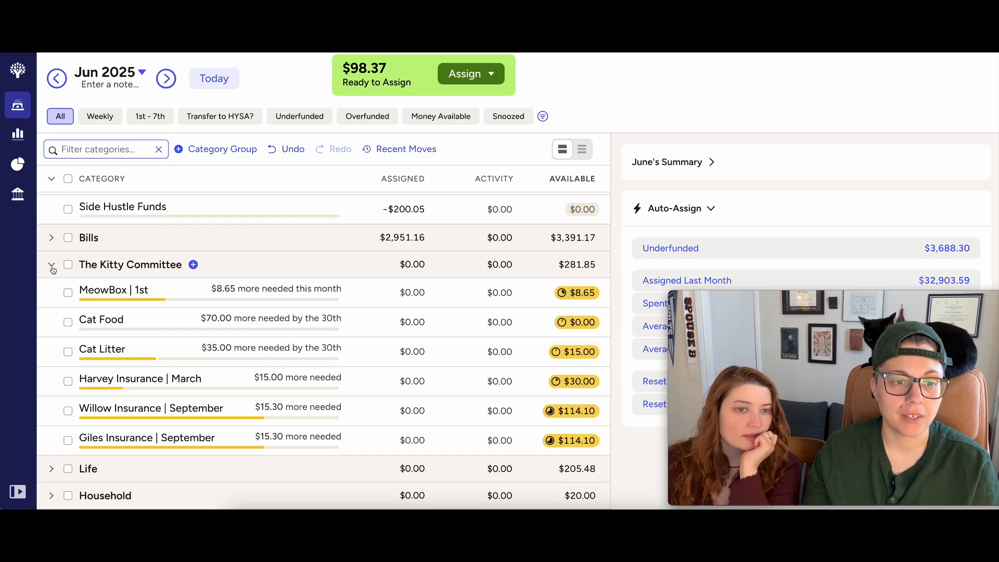
left_click(51, 178)
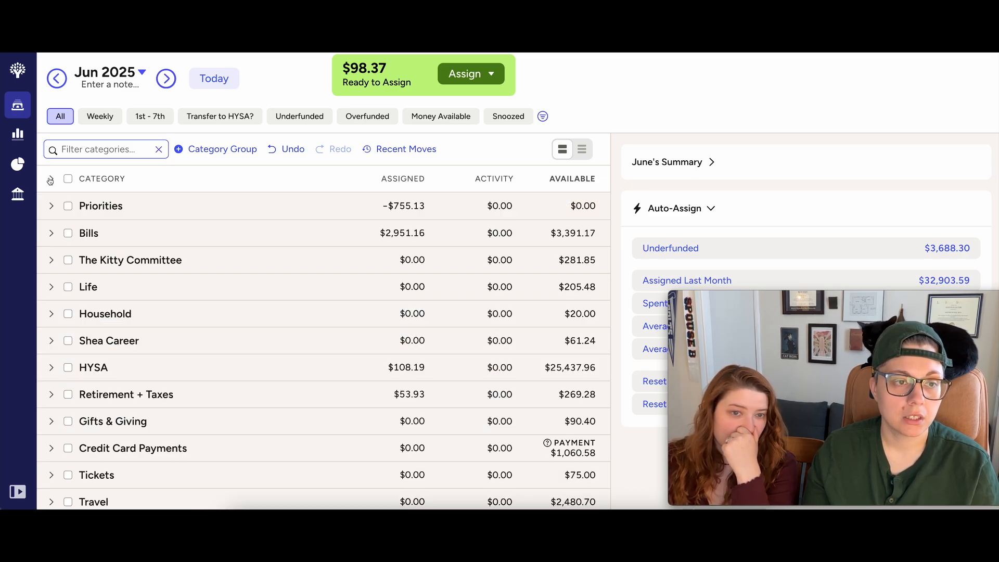
left_click(52, 179)
left_click(52, 322)
scroll(250, 328, "down", 3)
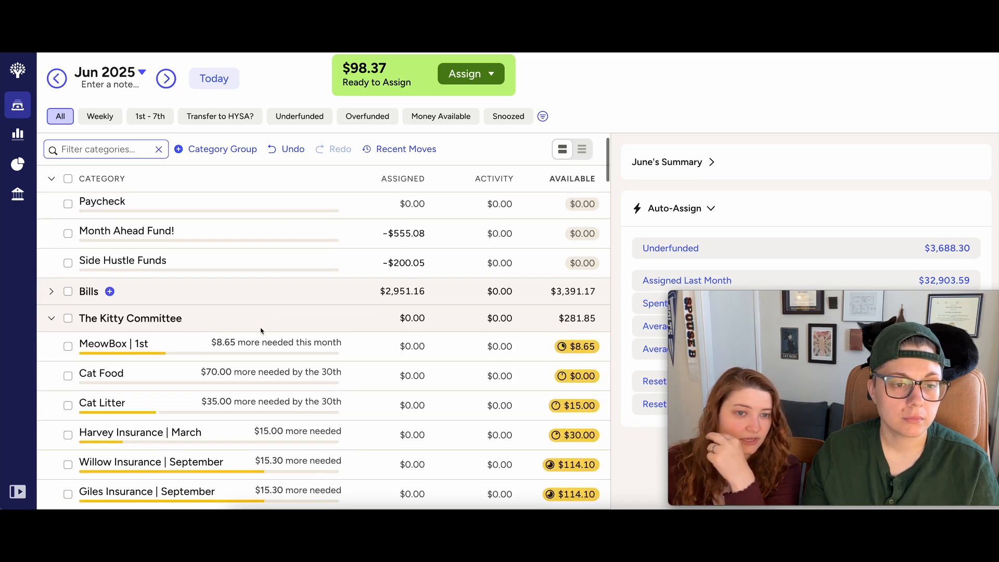
Step: Auto-assign the underfunded $70.00 to Cat Food in The Kitty Committee, and deselect the category
left_click(68, 304)
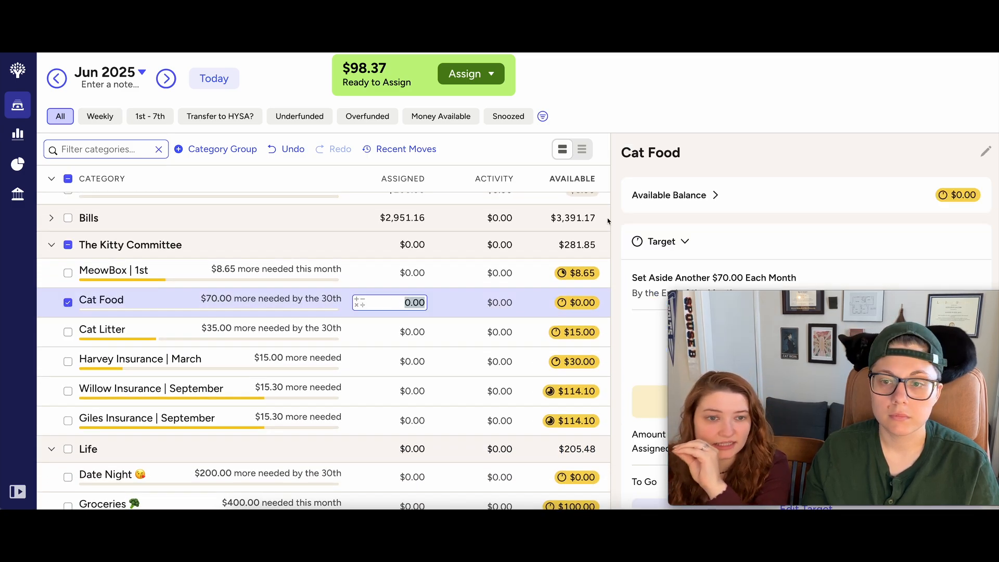
scroll(788, 210, "down", 6)
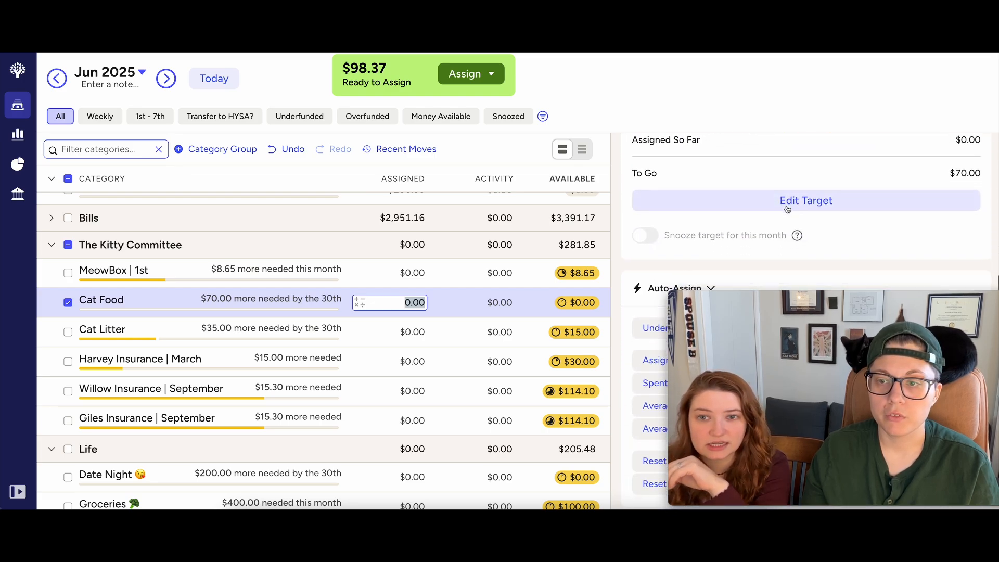
scroll(788, 209, "down", 3)
left_click(813, 196)
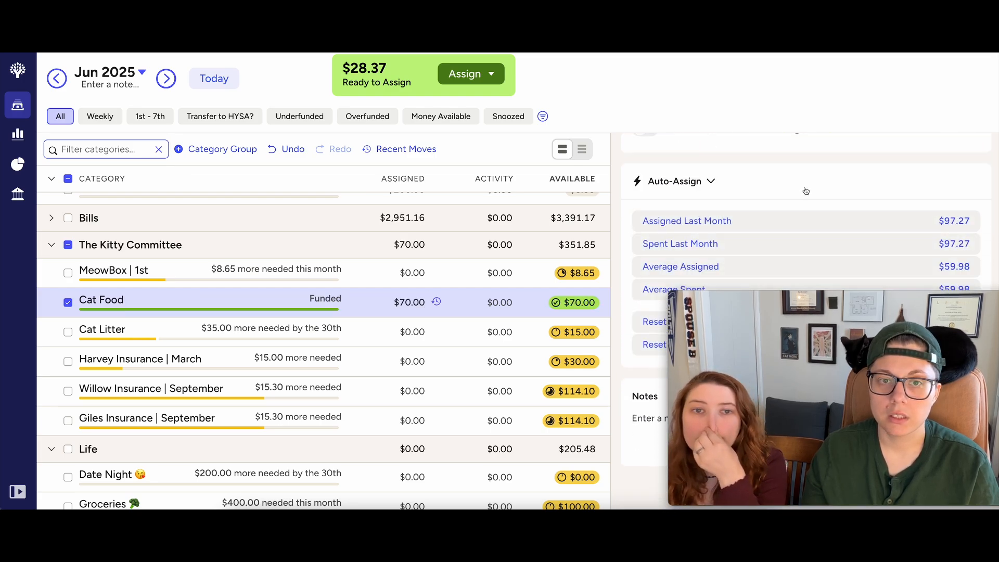
left_click(67, 303)
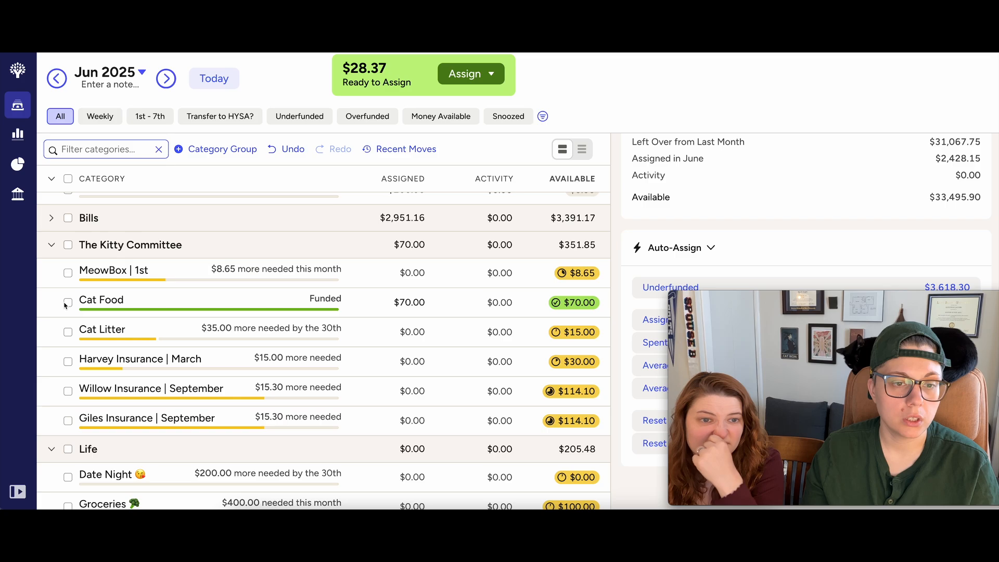
Step: Assign the remaining $28.37 to Cat Litter in The Kitty Committee, and deselect the category
left_click(407, 332)
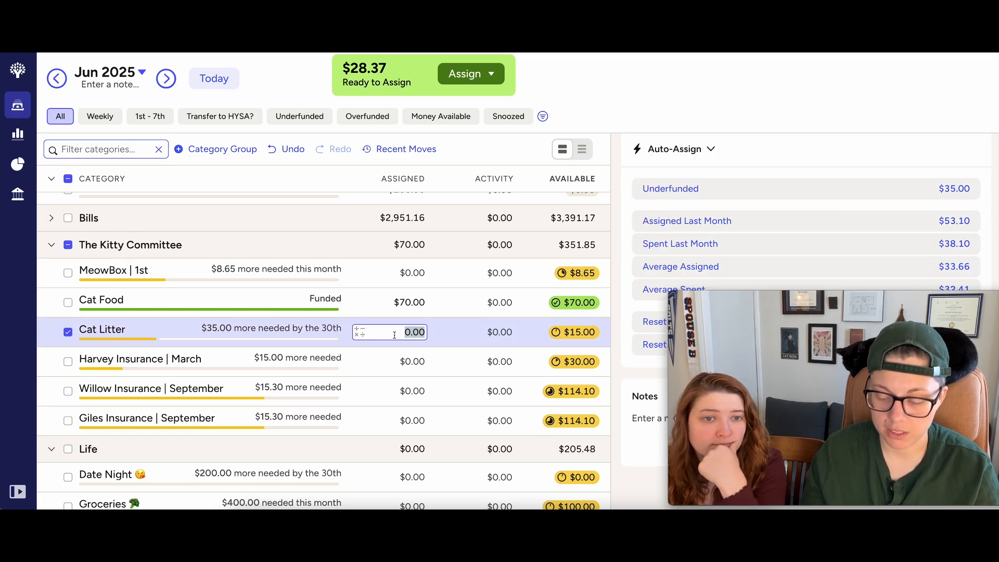
type("+28")
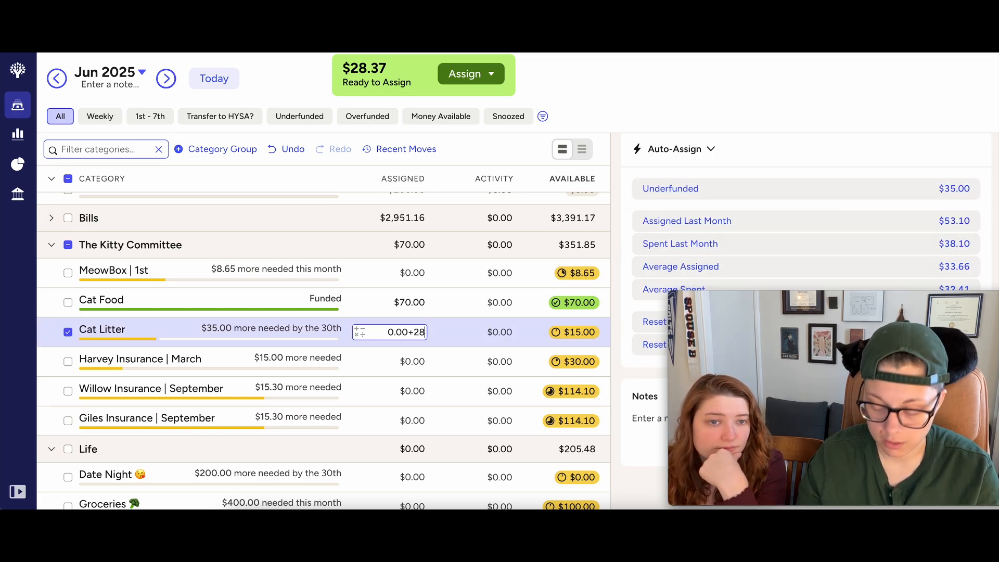
type(".37")
key("Return")
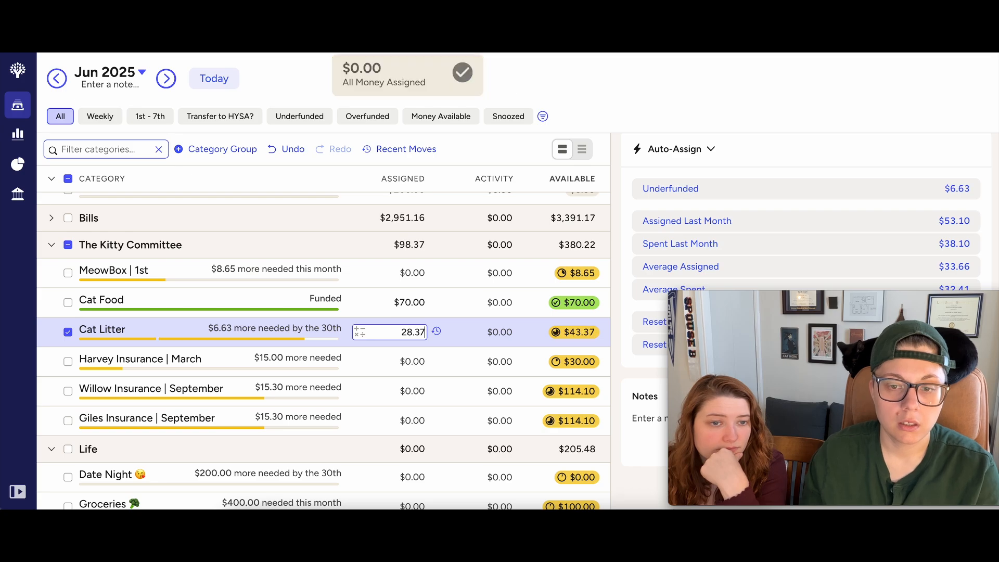
left_click(69, 332)
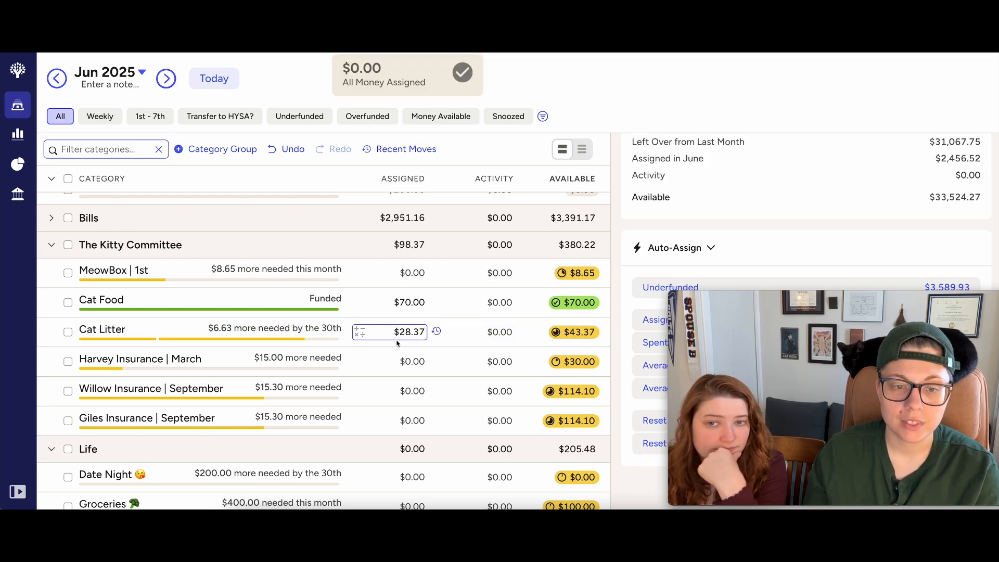
Step: Check the assigned and available amounts of The Kitty Committee's categories and the Priorities group in June 2025
scroll(397, 344, "down", 2)
scroll(397, 343, "up", 2)
key("Tab")
scroll(397, 344, "up", 1)
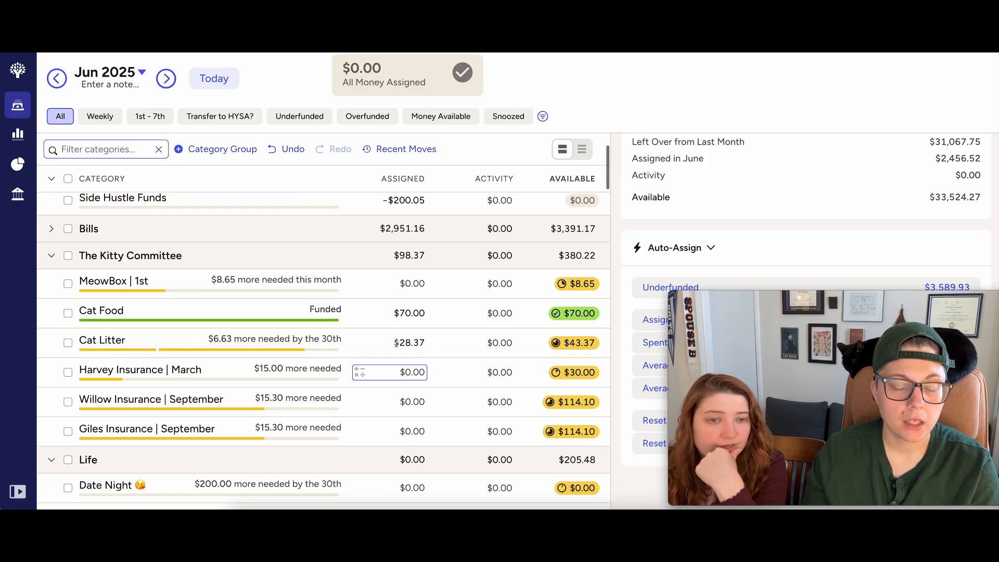
left_click(397, 343)
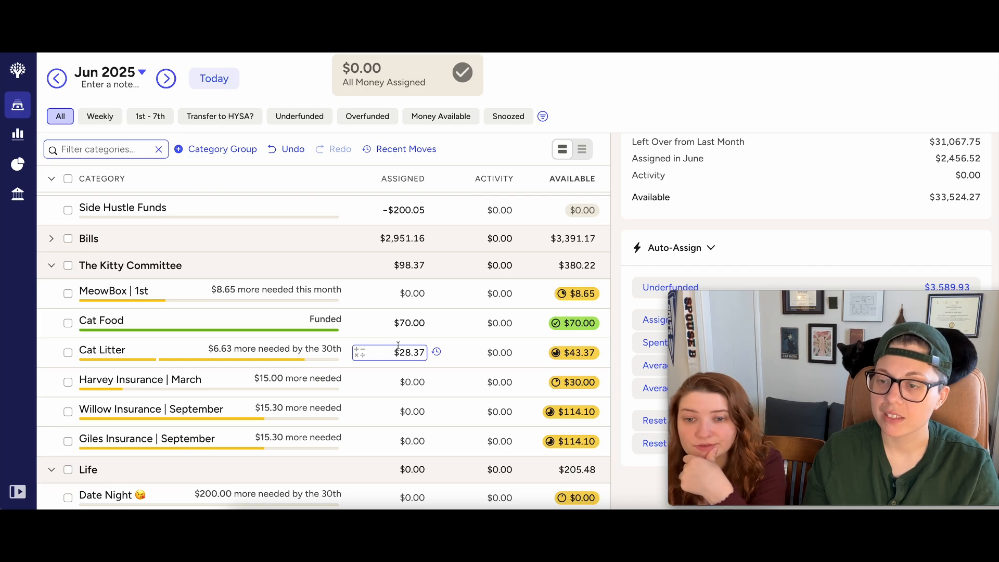
left_click(378, 323)
scroll(378, 323, "down", 1)
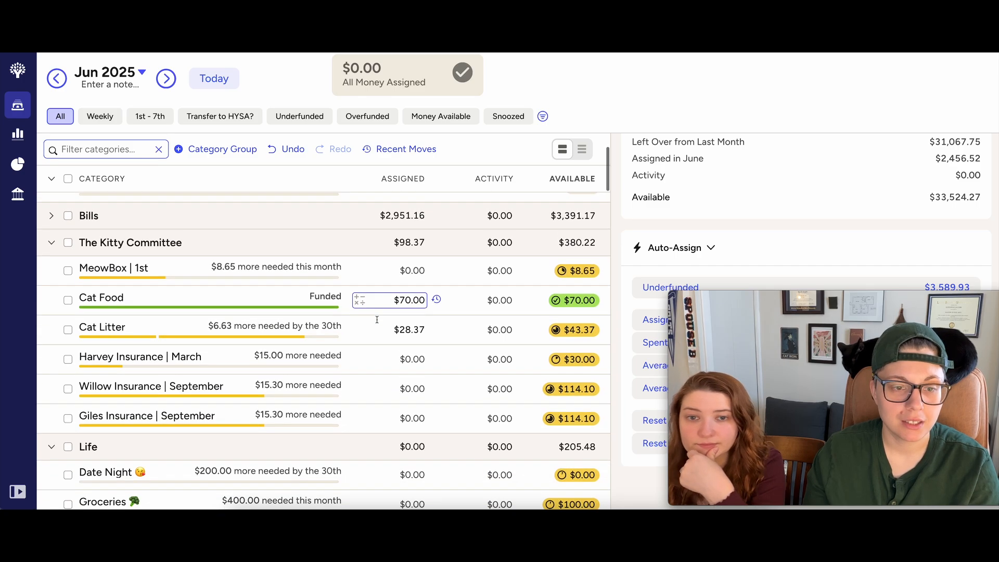
scroll(379, 322, "up", 4)
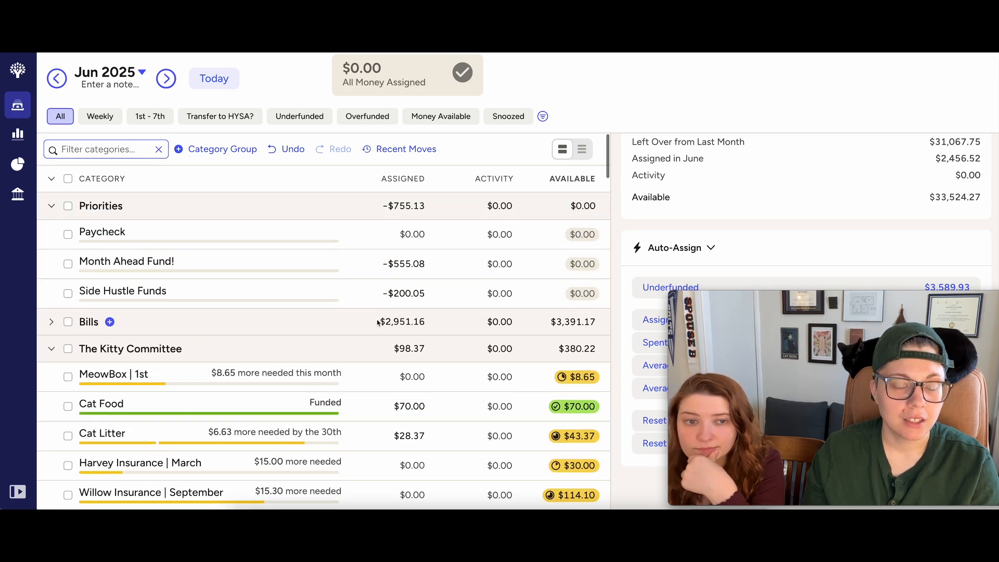
Step: Go back to the May 2025 plan and review the Priorities, The Kitty Committee and Life categories
left_click(226, 85)
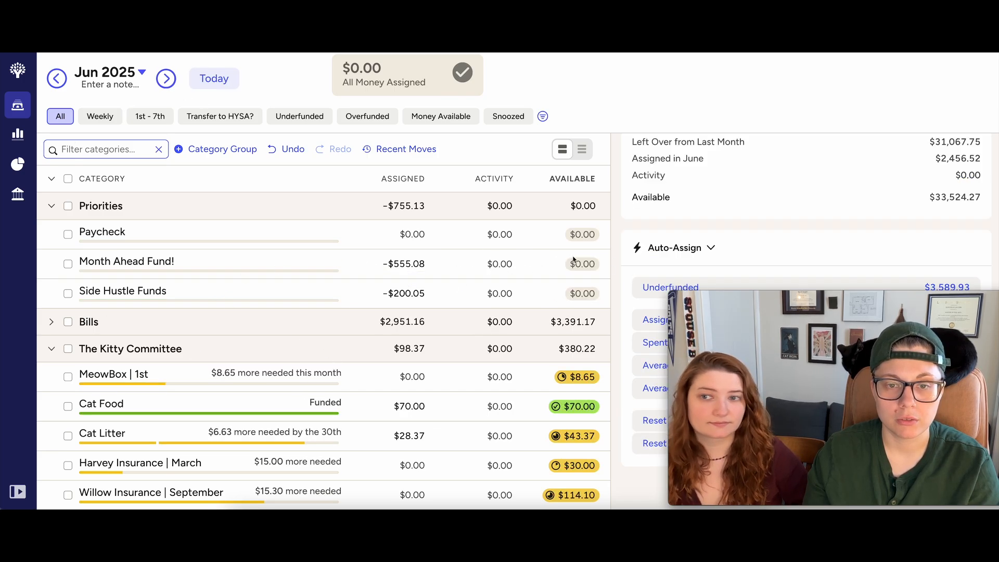
left_click(57, 79)
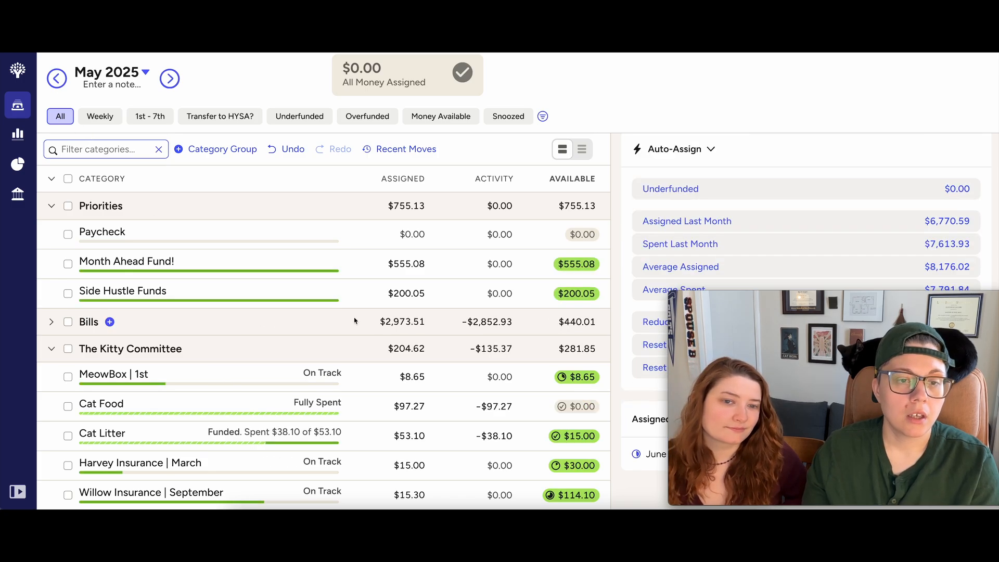
scroll(381, 315, "down", 3)
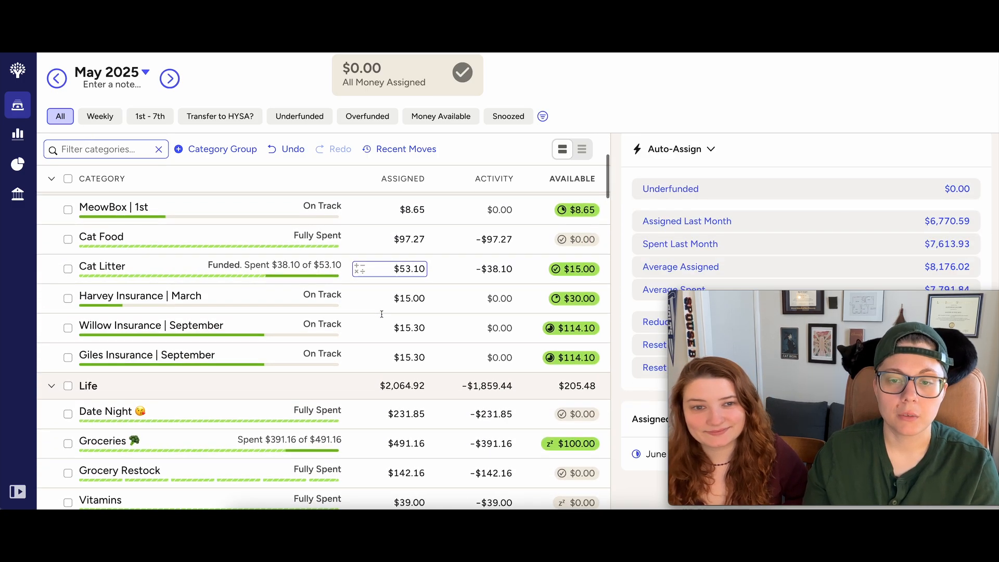
scroll(385, 323, "up", 3)
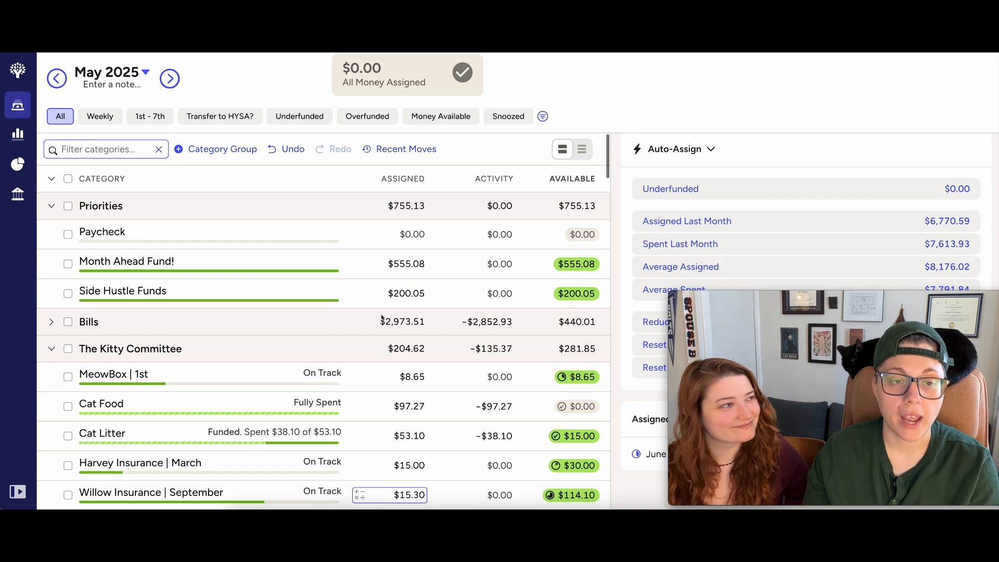
Step: Show the full sidebar, switch to the "Oh No! My Future! It's Broken!" plan and open its Immediate Savings account
left_click(41, 307)
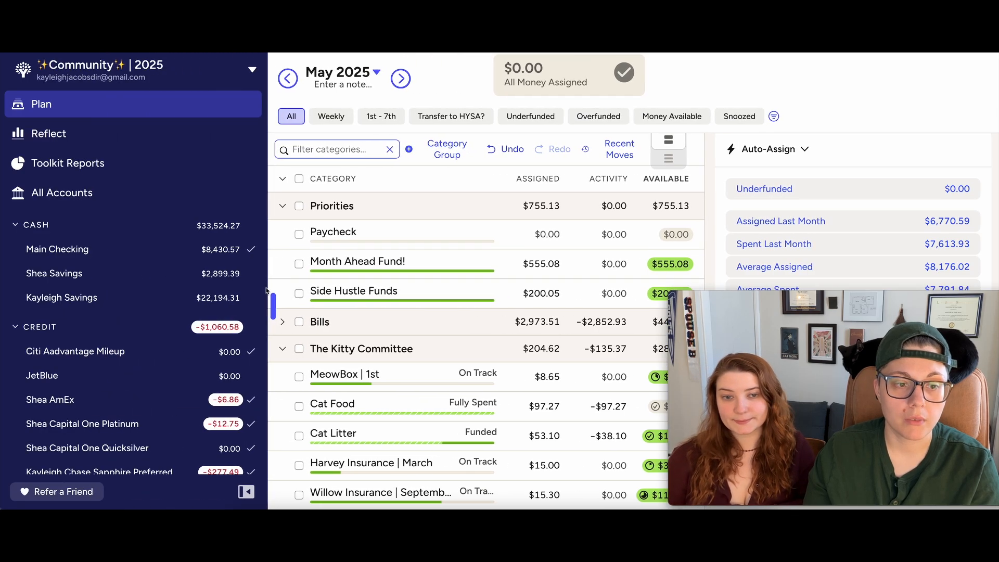
left_click(130, 65)
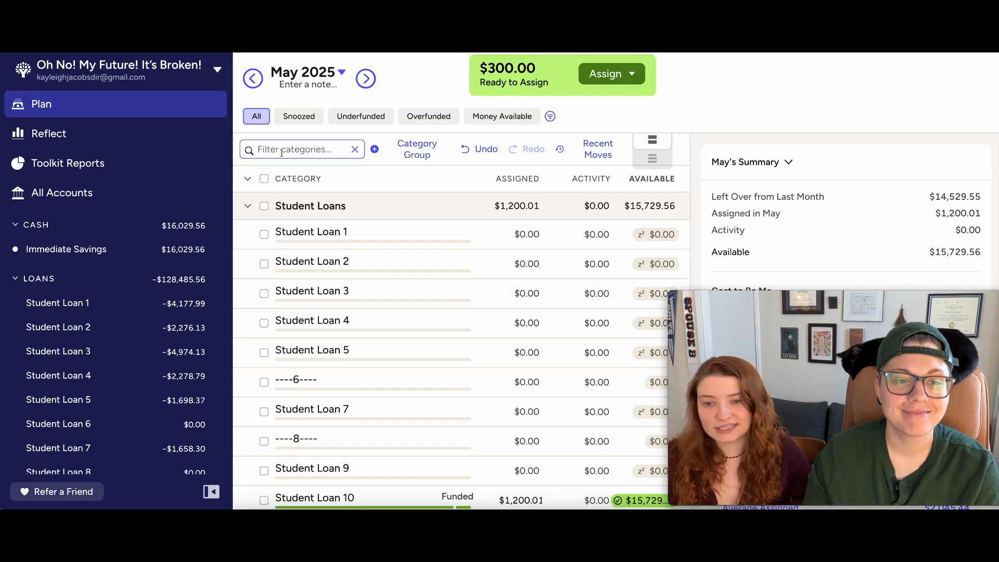
left_click(73, 249)
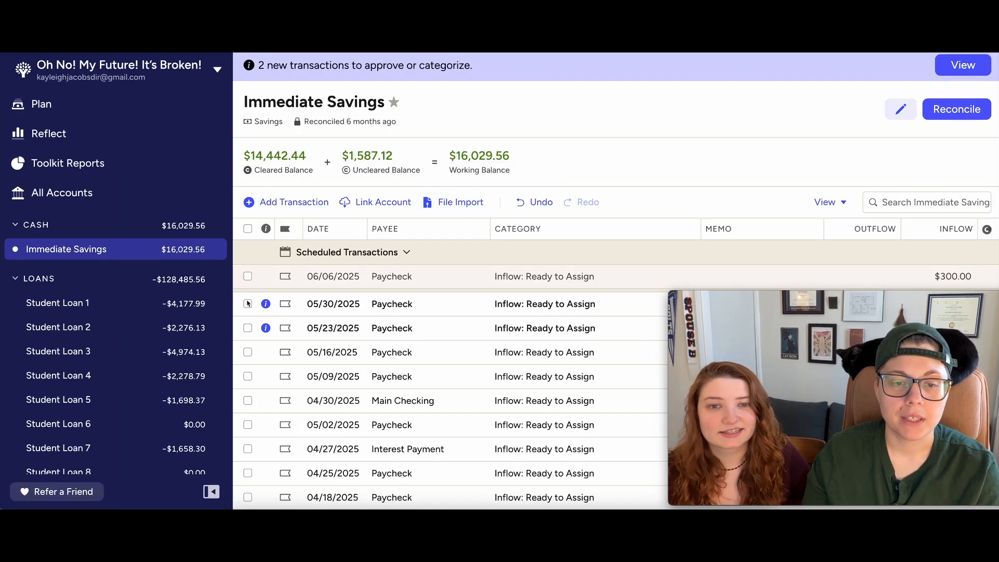
Step: Approve the 05/30/2025 and 05/23/2025 Paycheck transactions in Immediate Savings
left_click_drag(777, 290, 773, 347)
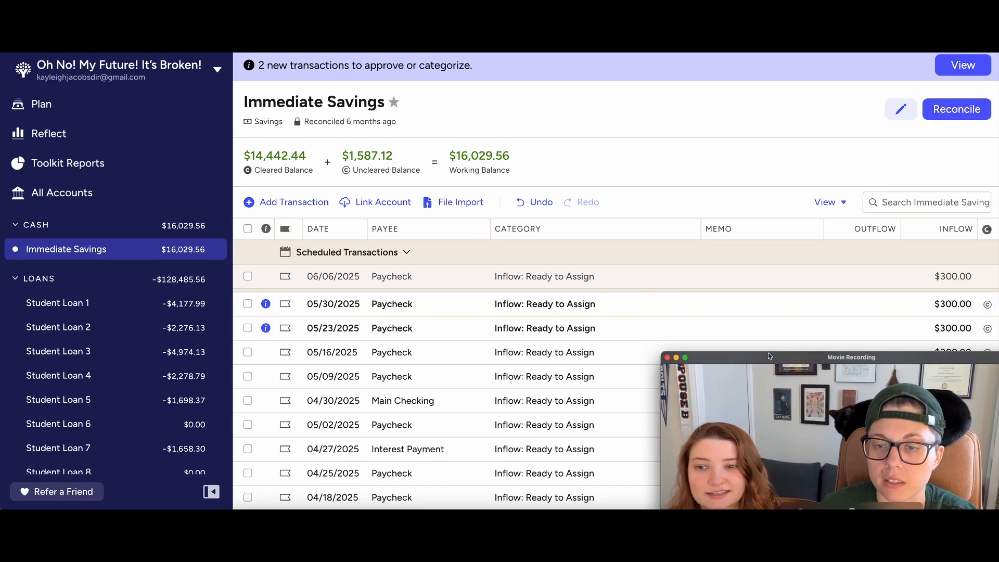
left_click(249, 306)
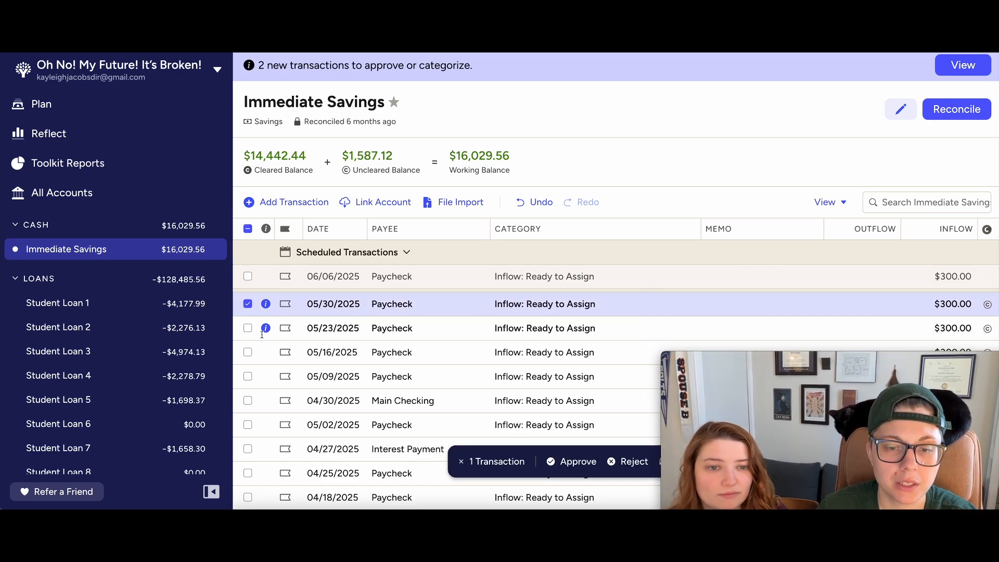
left_click(249, 330)
left_click(577, 463)
left_click(249, 196)
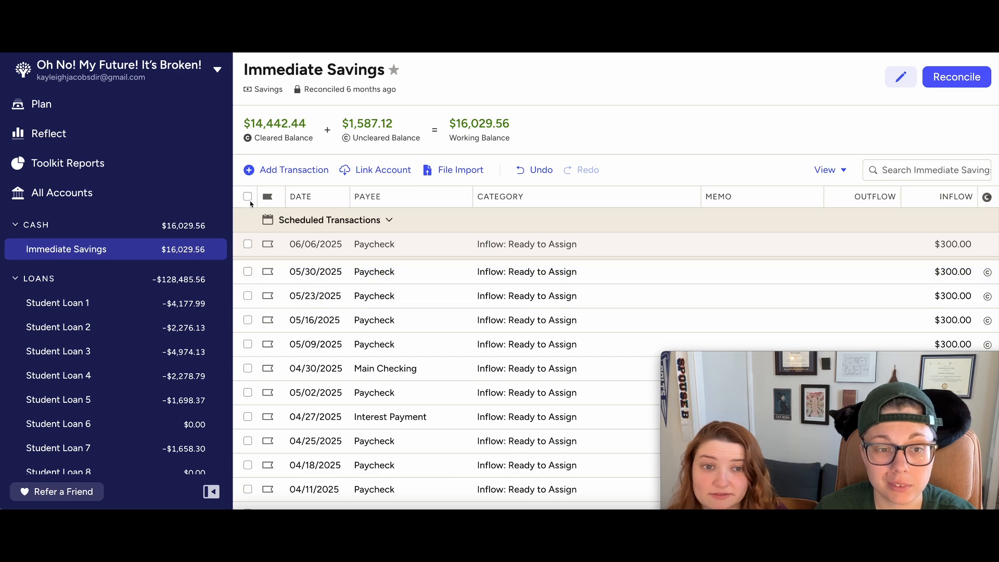
Step: Return to the May 2025 plan, narrow the sidebar and add $300 to the amount assigned to Student Loan 10
left_click(88, 107)
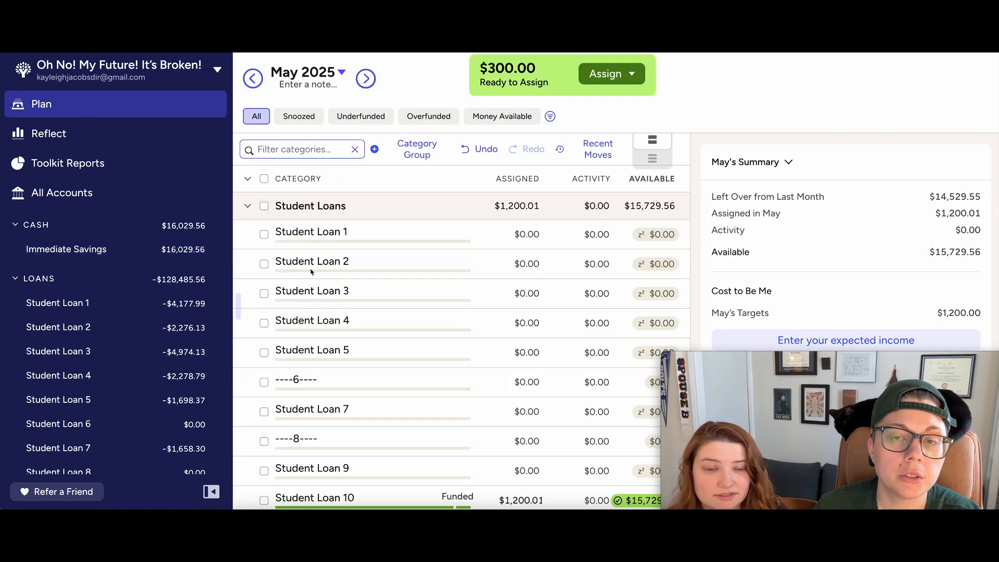
mouse_move(772, 340)
left_click_drag(772, 340, 805, 305)
scroll(498, 329, "down", 1)
scroll(499, 329, "down", 1)
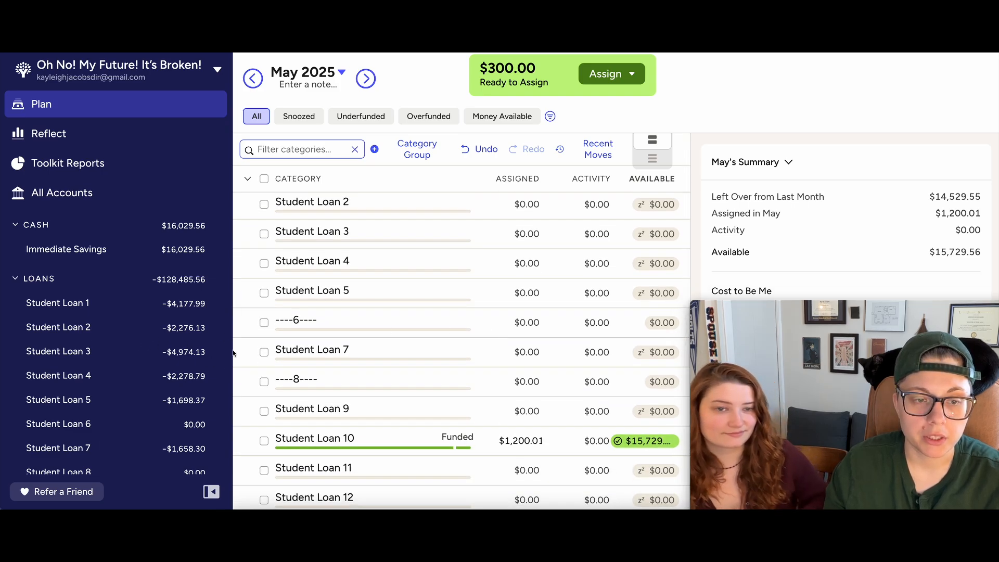
left_click_drag(232, 356, 163, 349)
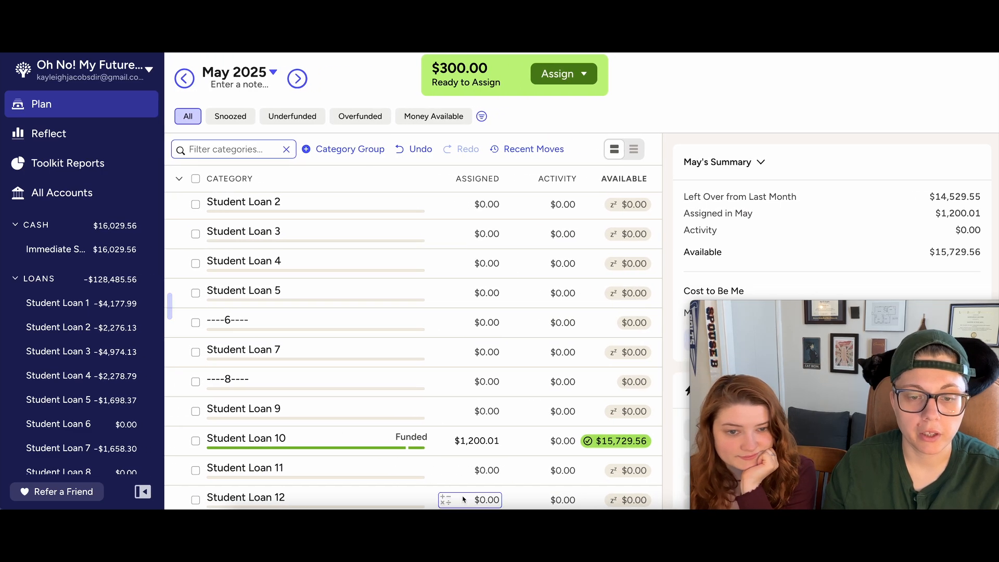
left_click(482, 440)
type("+300")
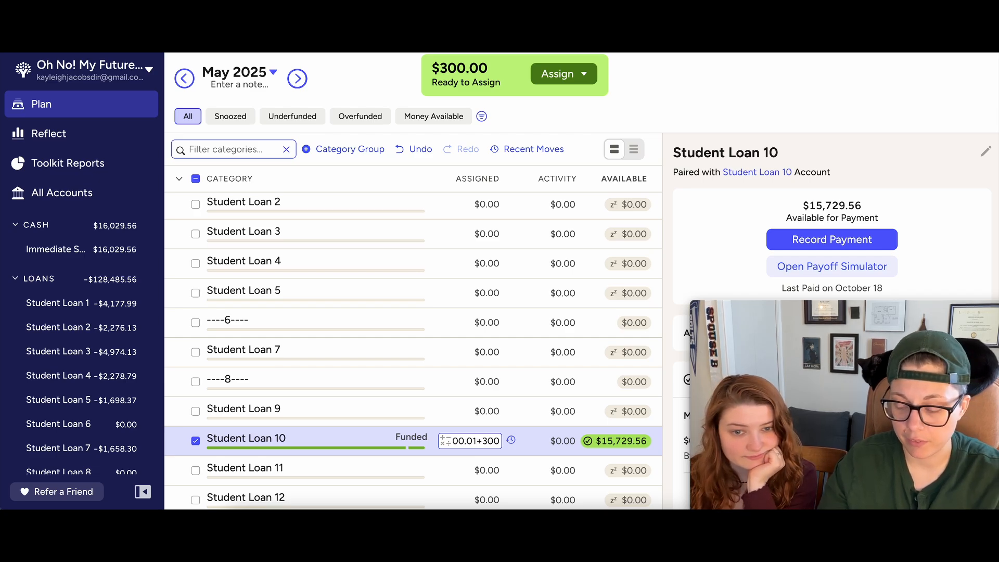
key("Return")
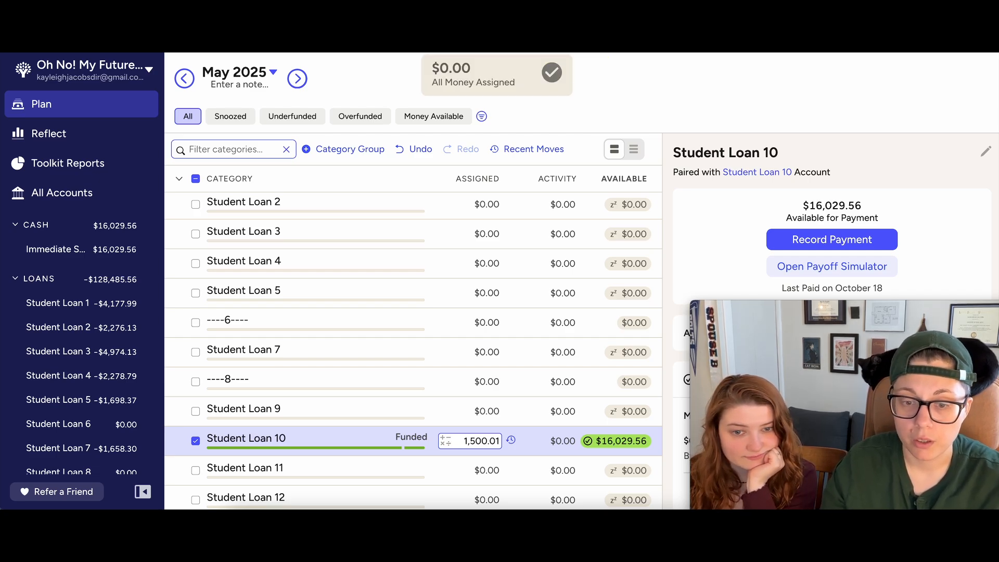
left_click(504, 438)
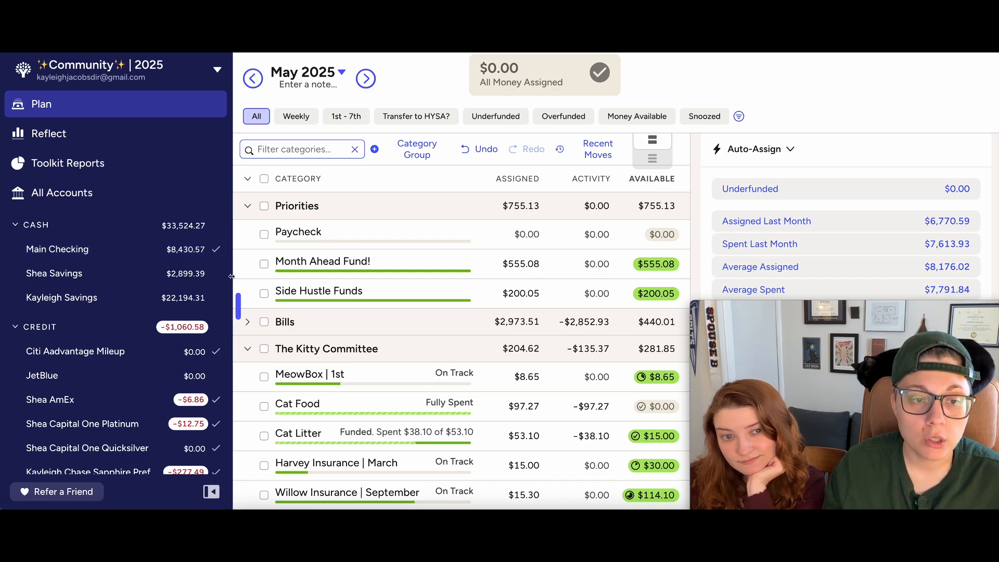
Step: Narrow the sidebar of the Community 2025 plan and examine the balances of the cash, credit and tracking accounts
left_click_drag(232, 277, 181, 277)
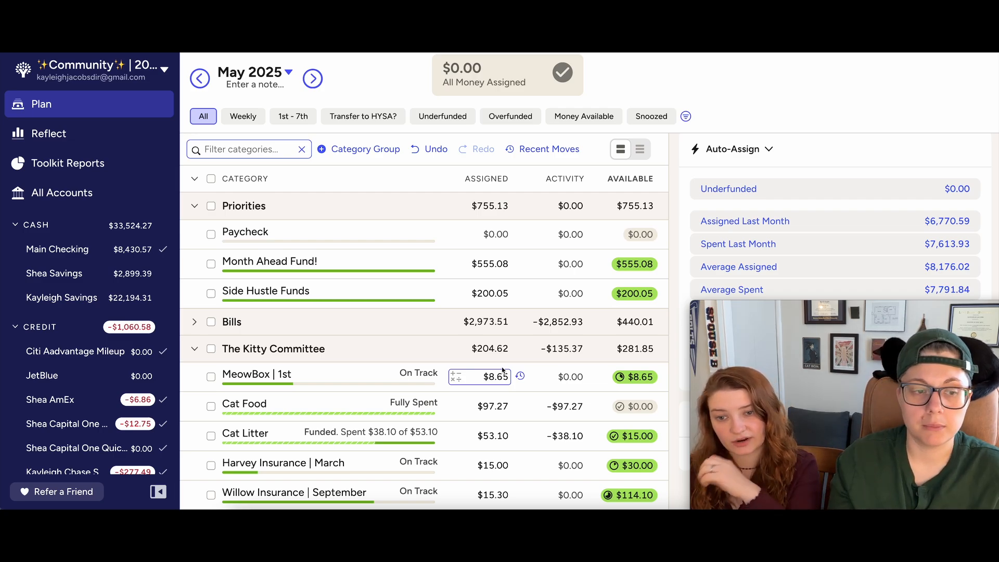
scroll(102, 350, "down", 2)
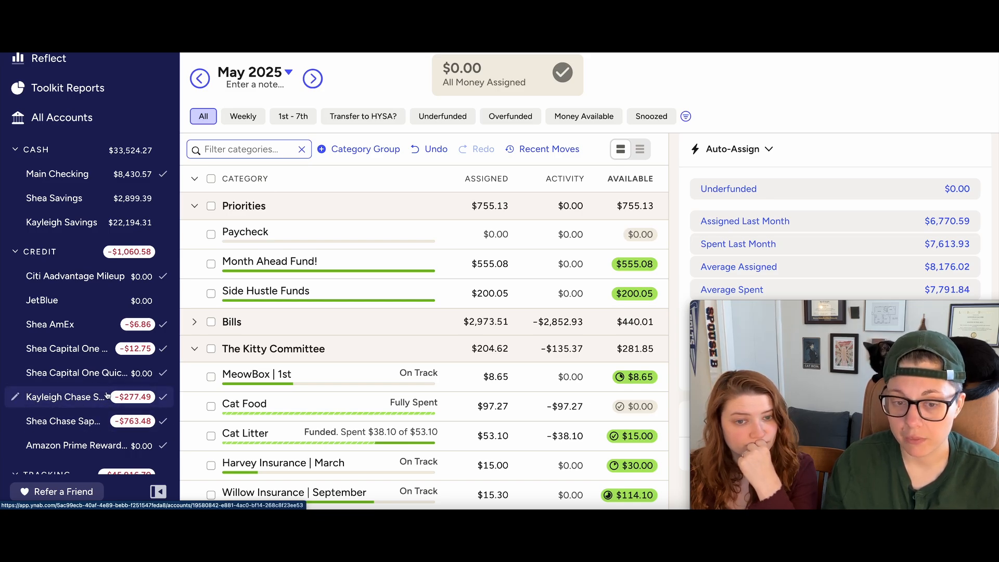
scroll(132, 345, "up", 3)
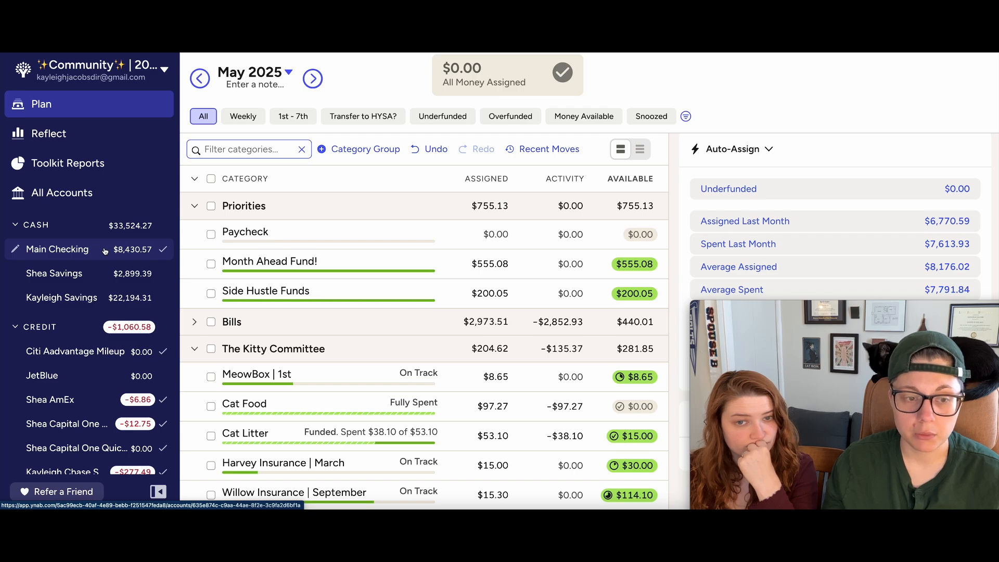
scroll(119, 242, "down", 1)
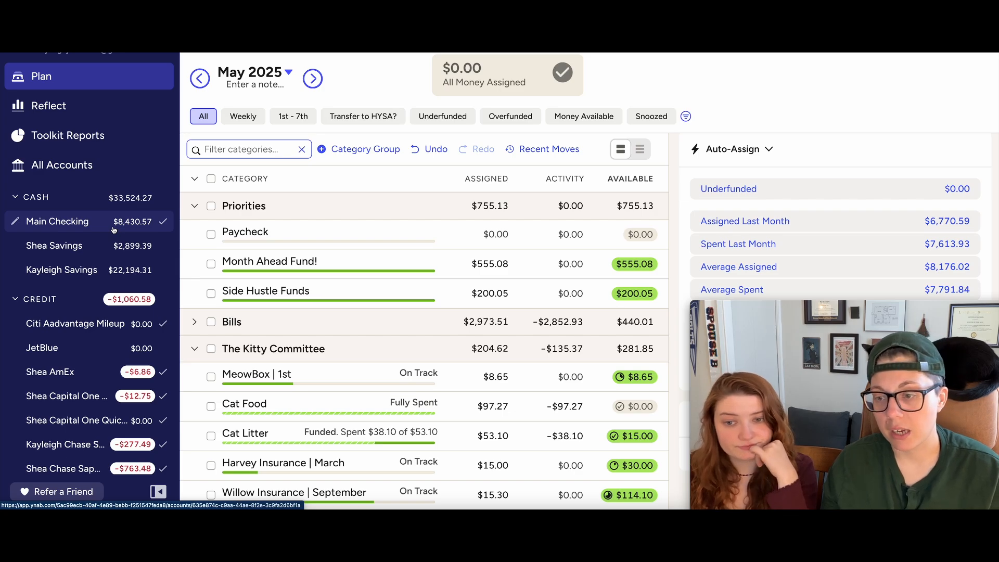
scroll(73, 291, "down", 5)
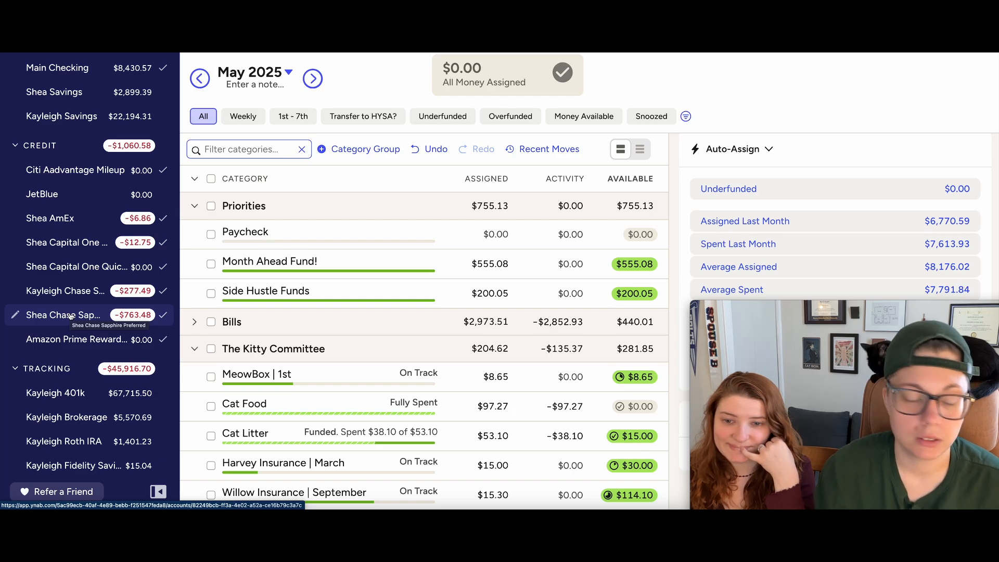
scroll(72, 316, "up", 3)
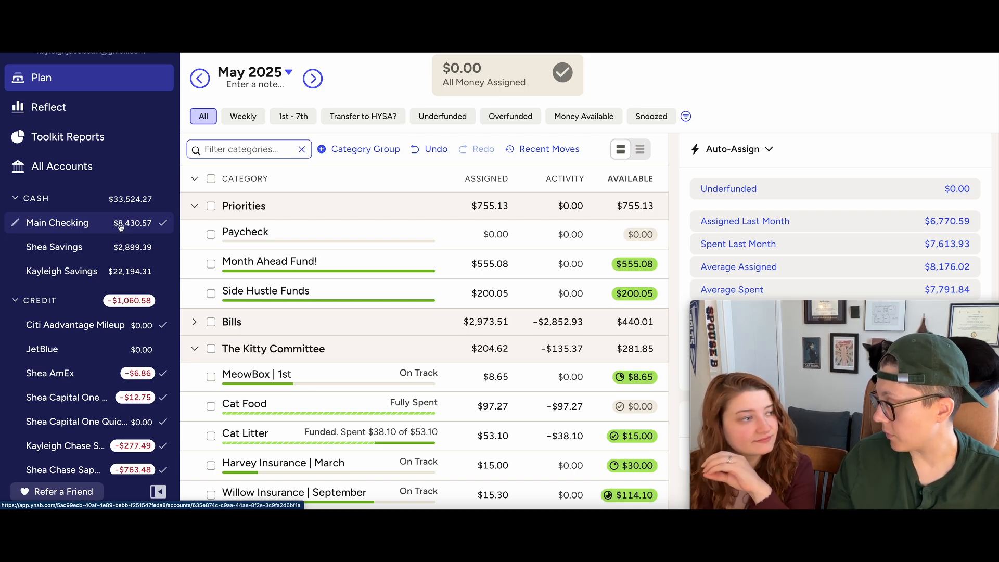
scroll(120, 228, "down", 2)
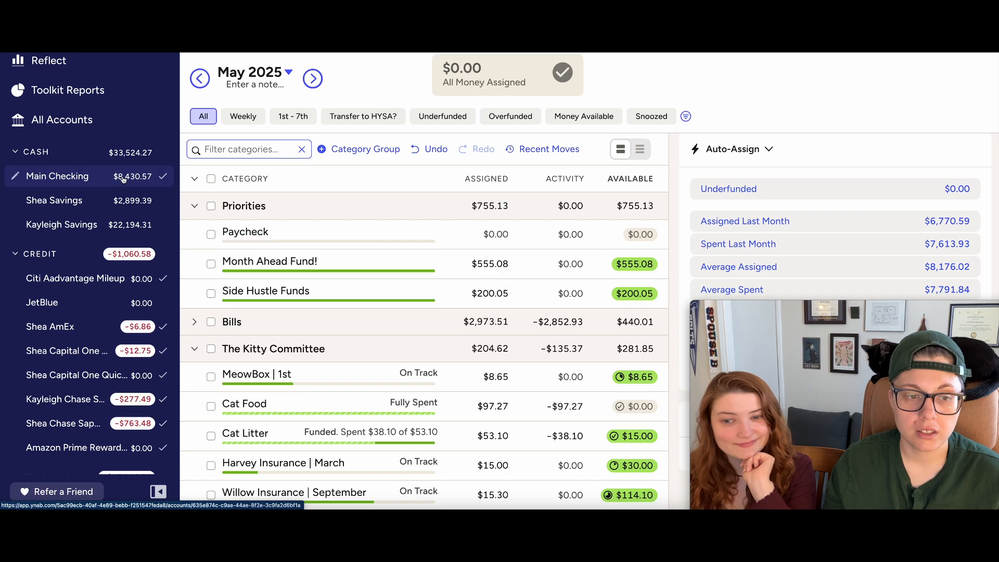
scroll(123, 180, "down", 4)
scroll(123, 181, "up", 7)
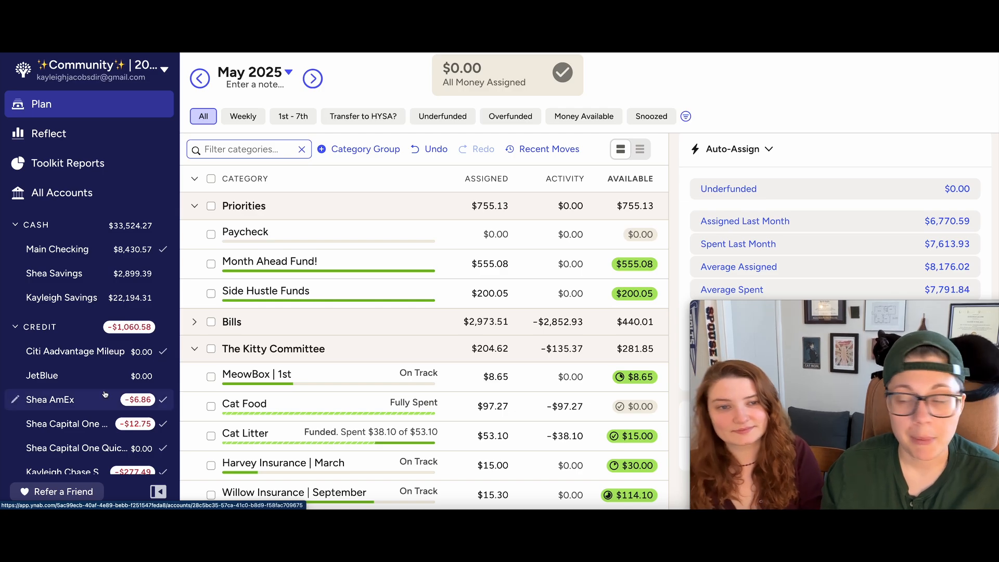
scroll(101, 394, "down", 2)
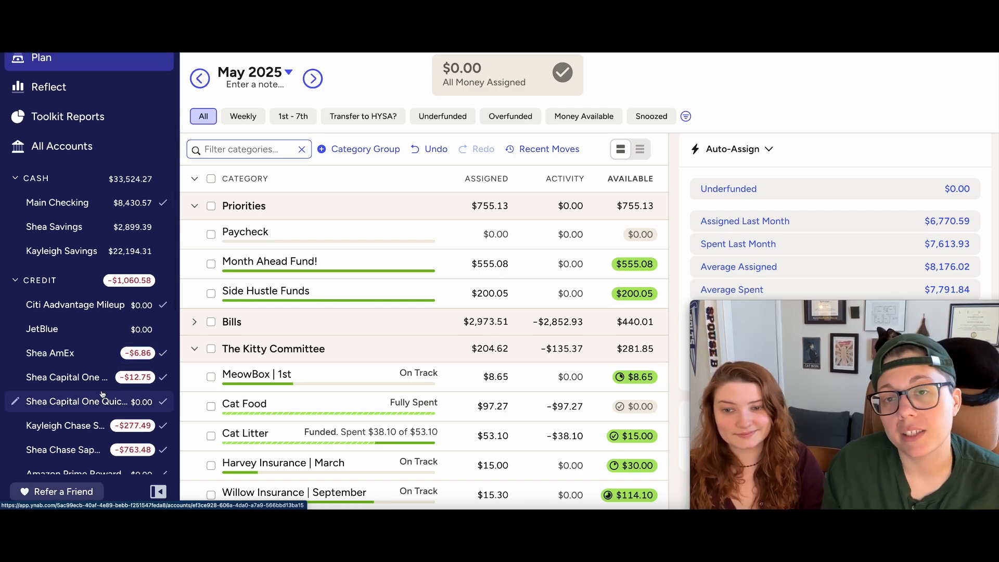
scroll(102, 394, "down", 2)
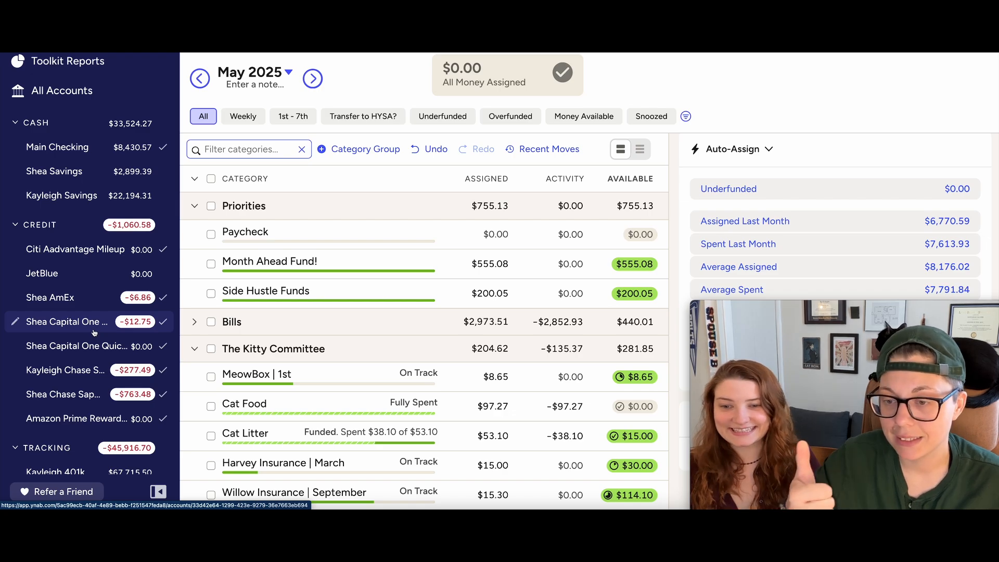
scroll(94, 333, "up", 3)
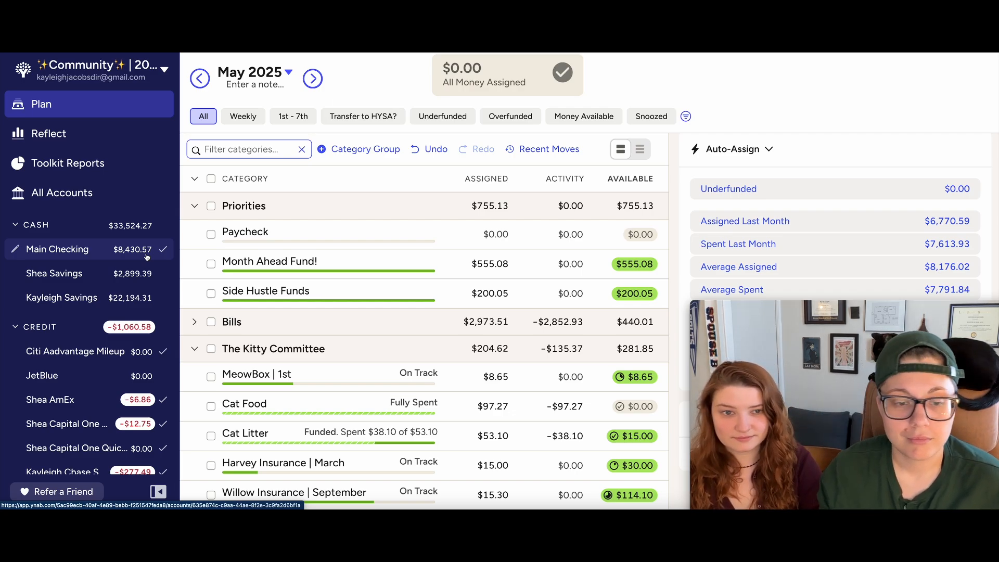
Step: Collapse all category groups in May 2025 and look briefly into the Life and Household groups
left_click(195, 179)
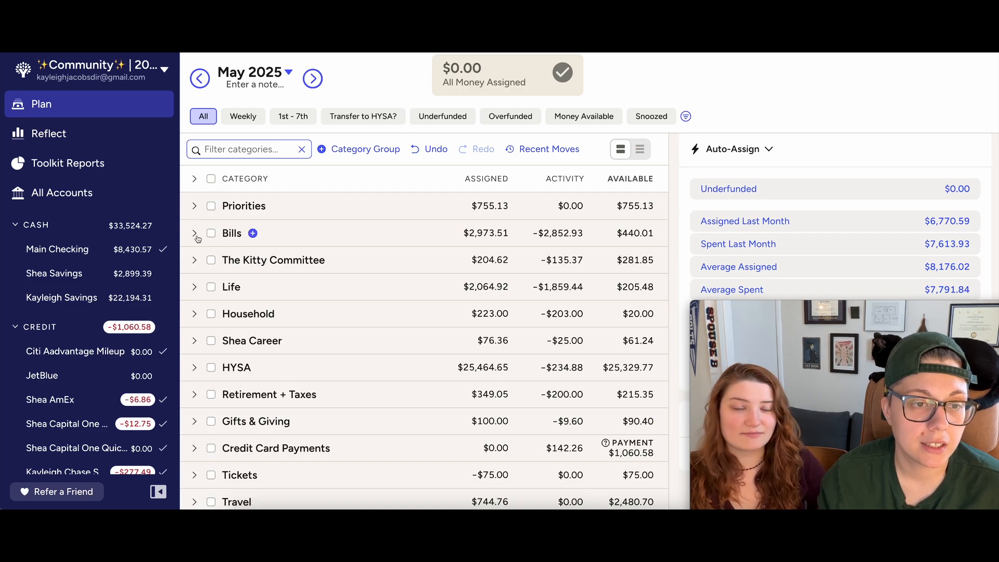
left_click(194, 288)
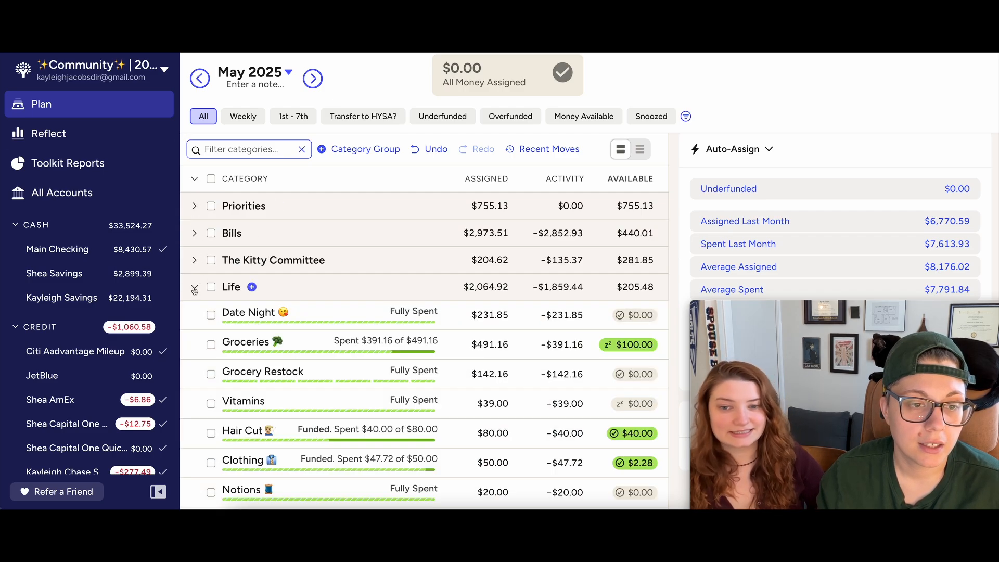
left_click(194, 288)
left_click(194, 315)
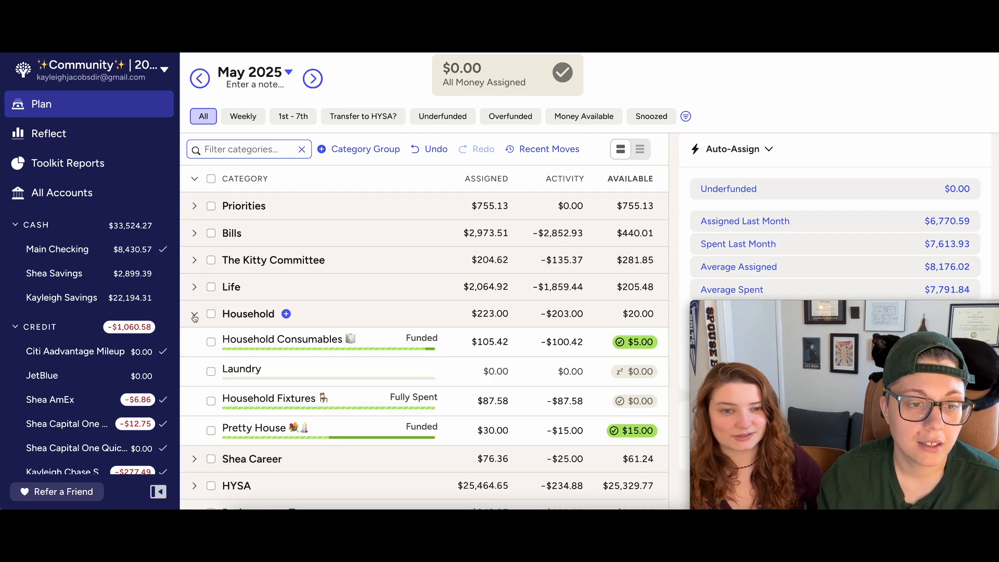
left_click(194, 314)
scroll(194, 302, "down", 2)
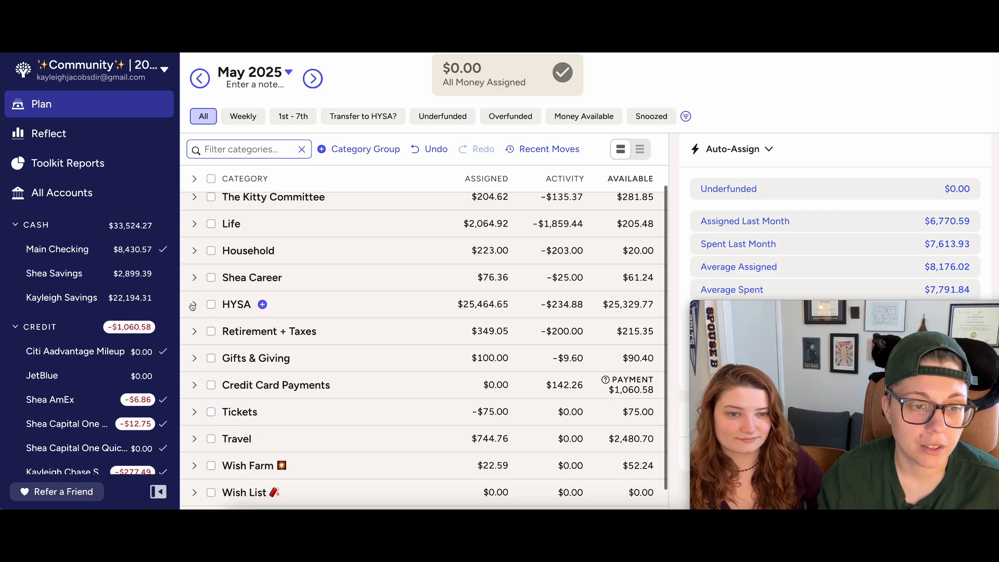
Step: Expand the HYSA group and examine the amounts in its savings and student loan categories
left_click(194, 305)
scroll(480, 302, "down", 2)
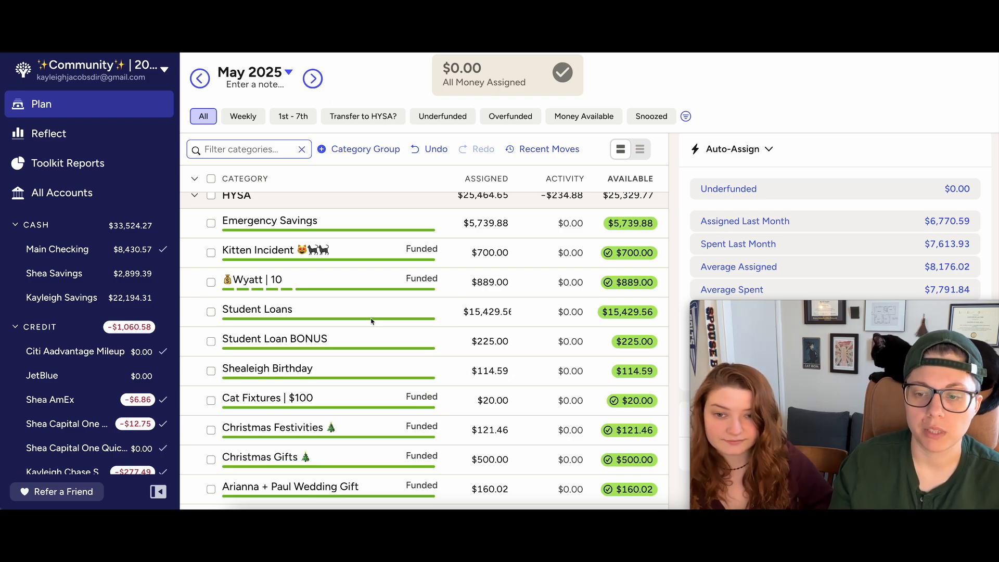
scroll(367, 321, "up", 1)
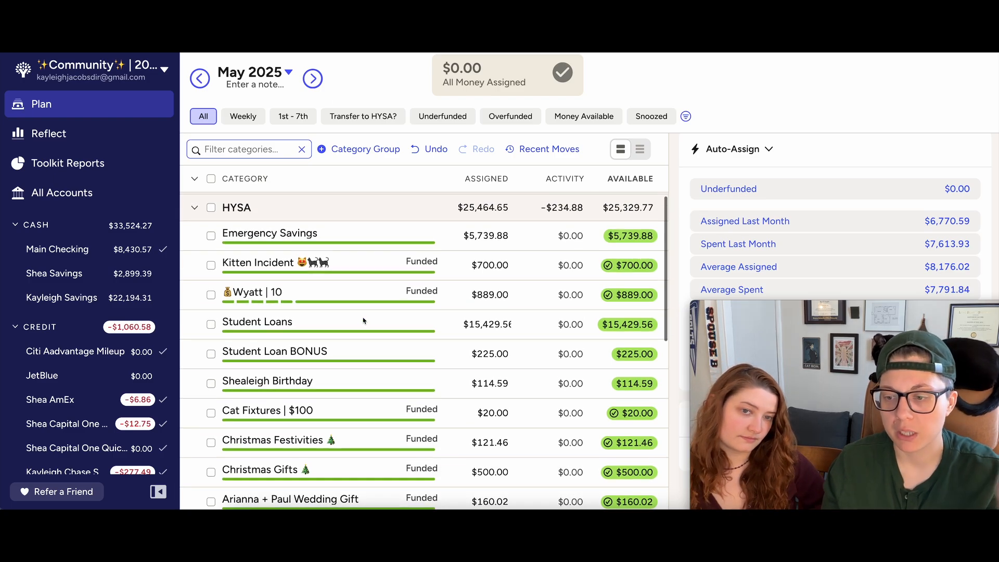